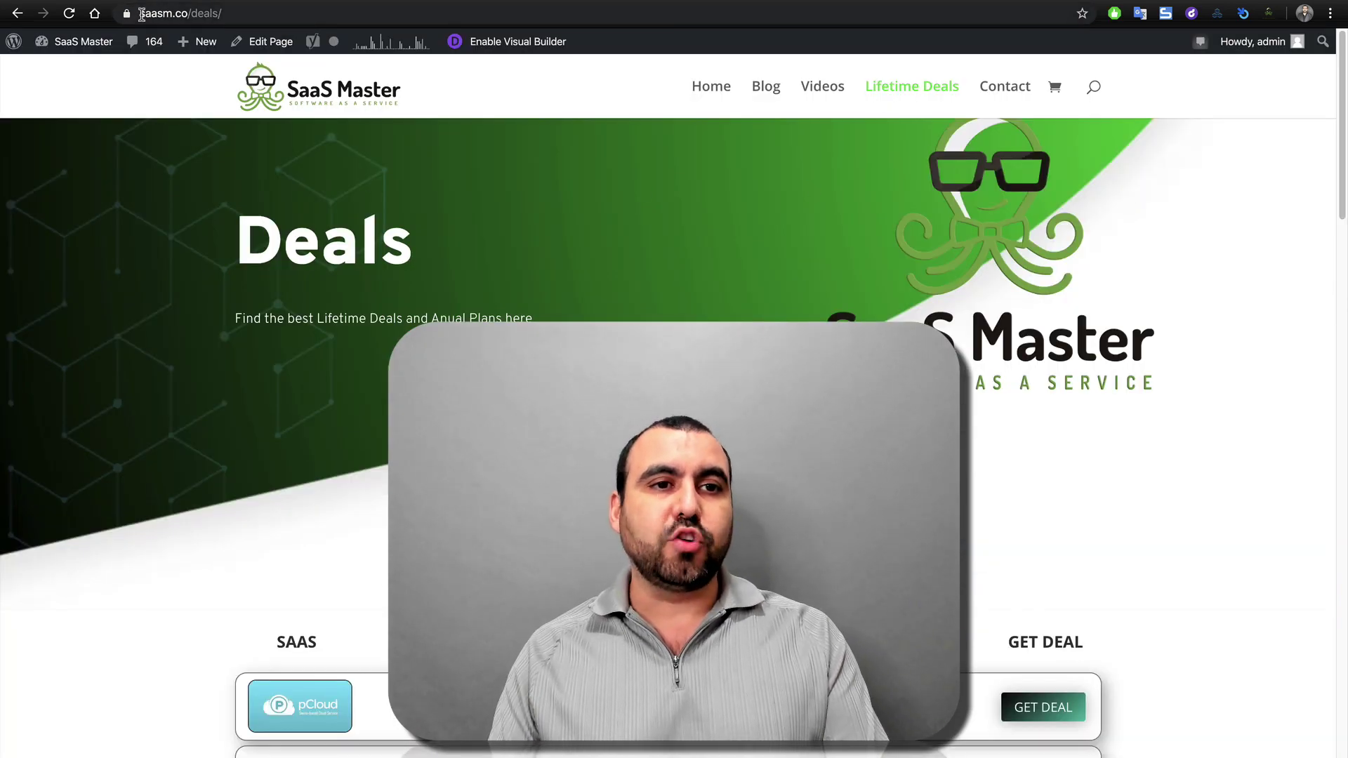
Highlight the domain and the deals/ path in the page address.
double_click(169, 14)
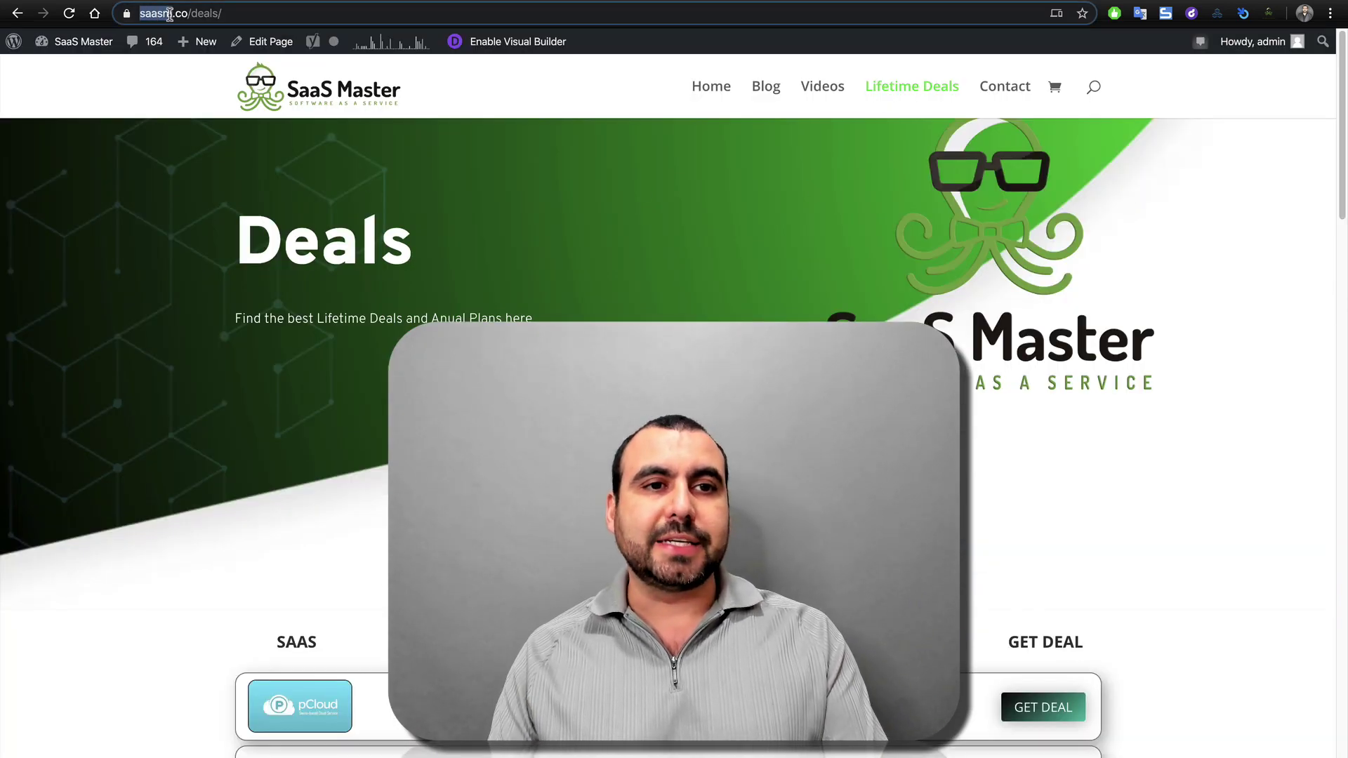
click(244, 13)
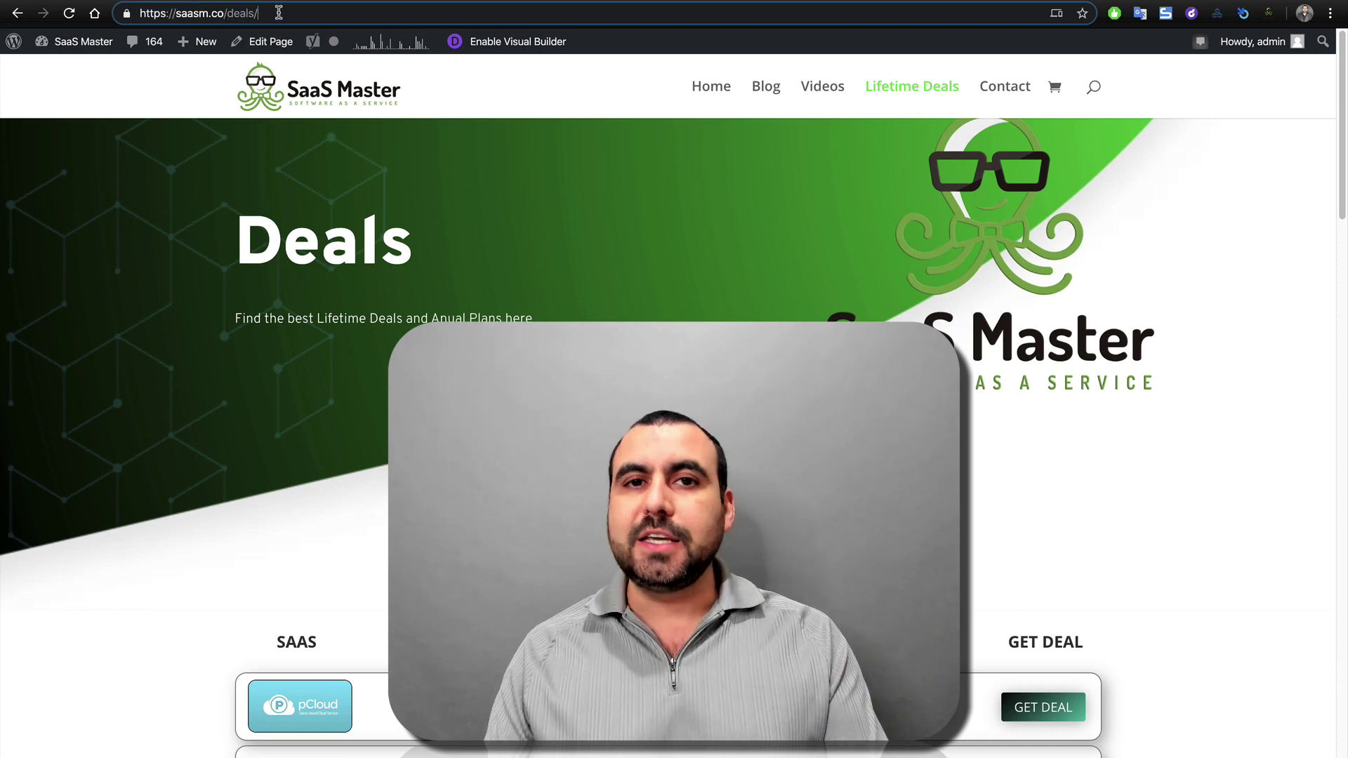
drag(227, 13, 303, 13)
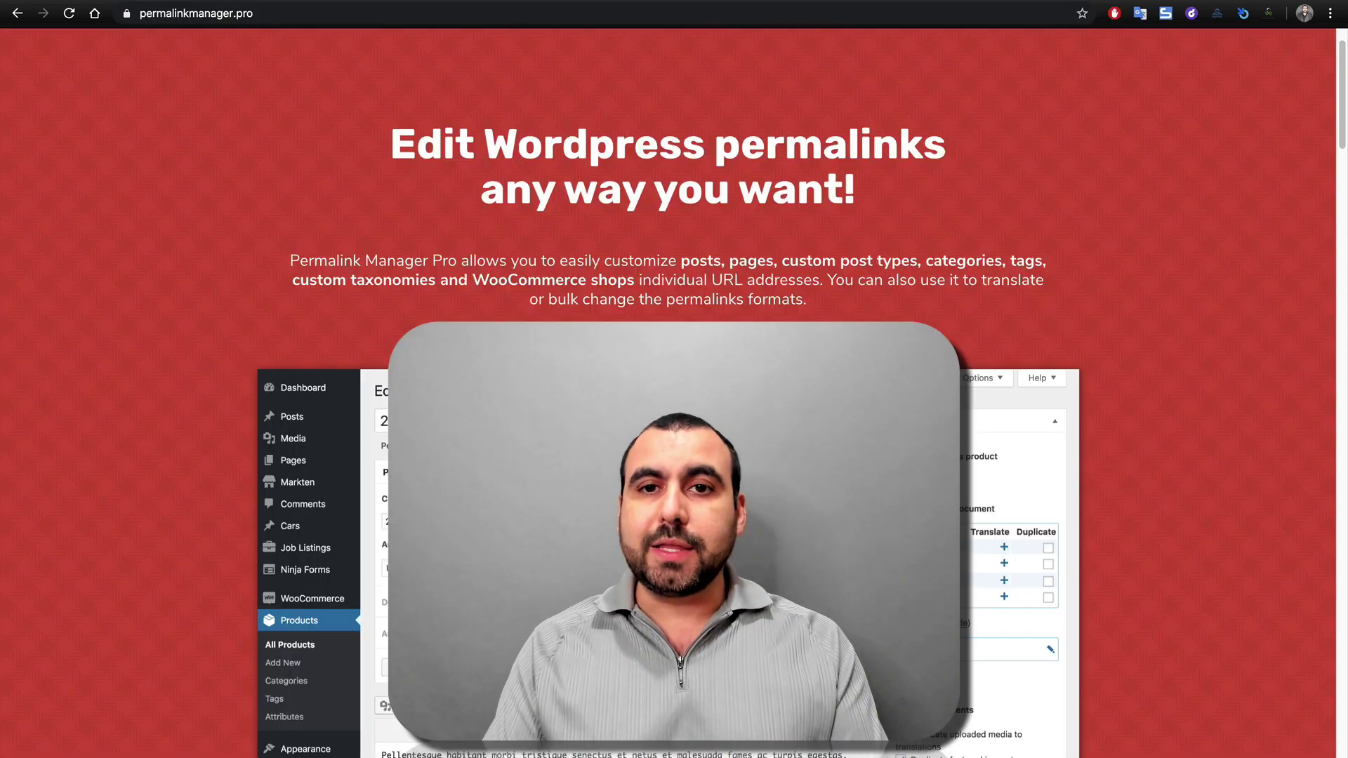
Point out the pricing: single-domain notes, 135€ unlimited, 95 lifetime and 350€ unlimited lifetime.
scroll(866, 587, down, 20)
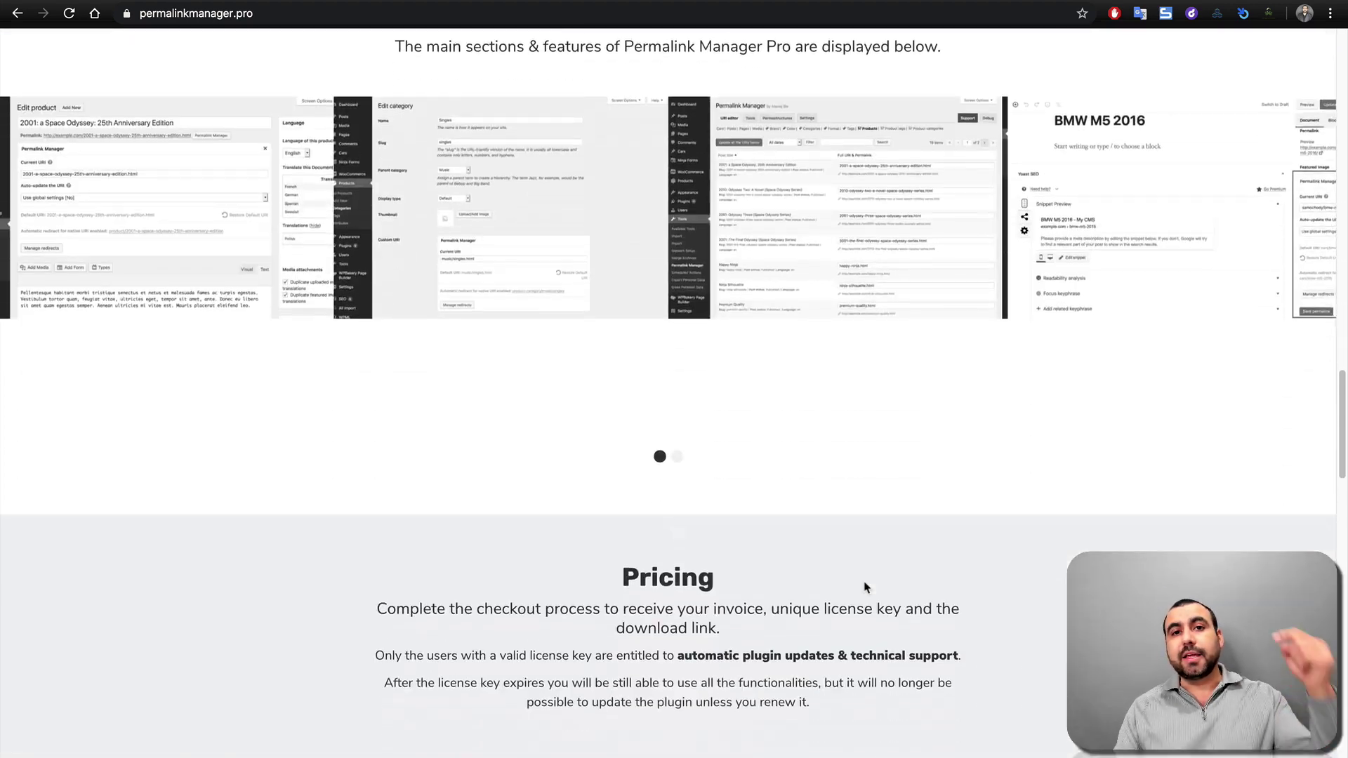
scroll(866, 587, down, 8)
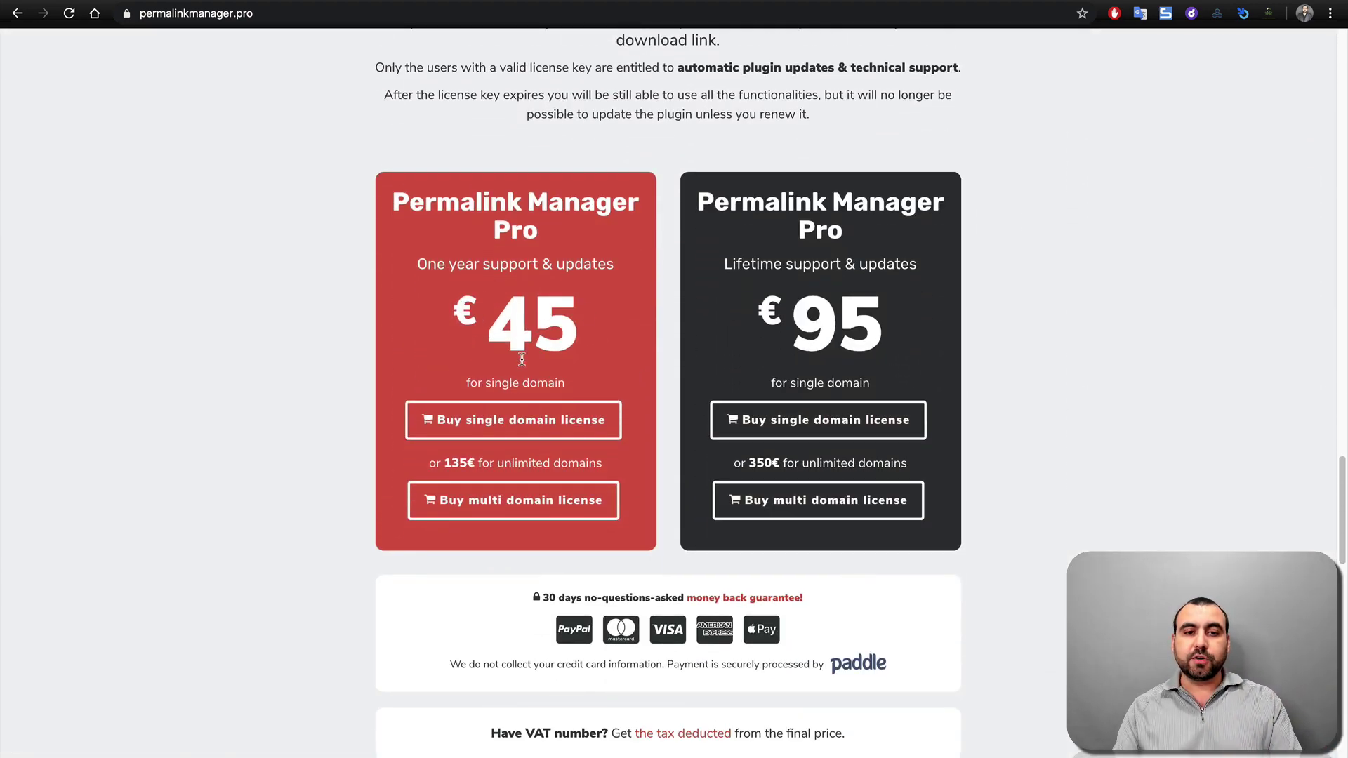
drag(467, 385, 595, 391)
click(596, 390)
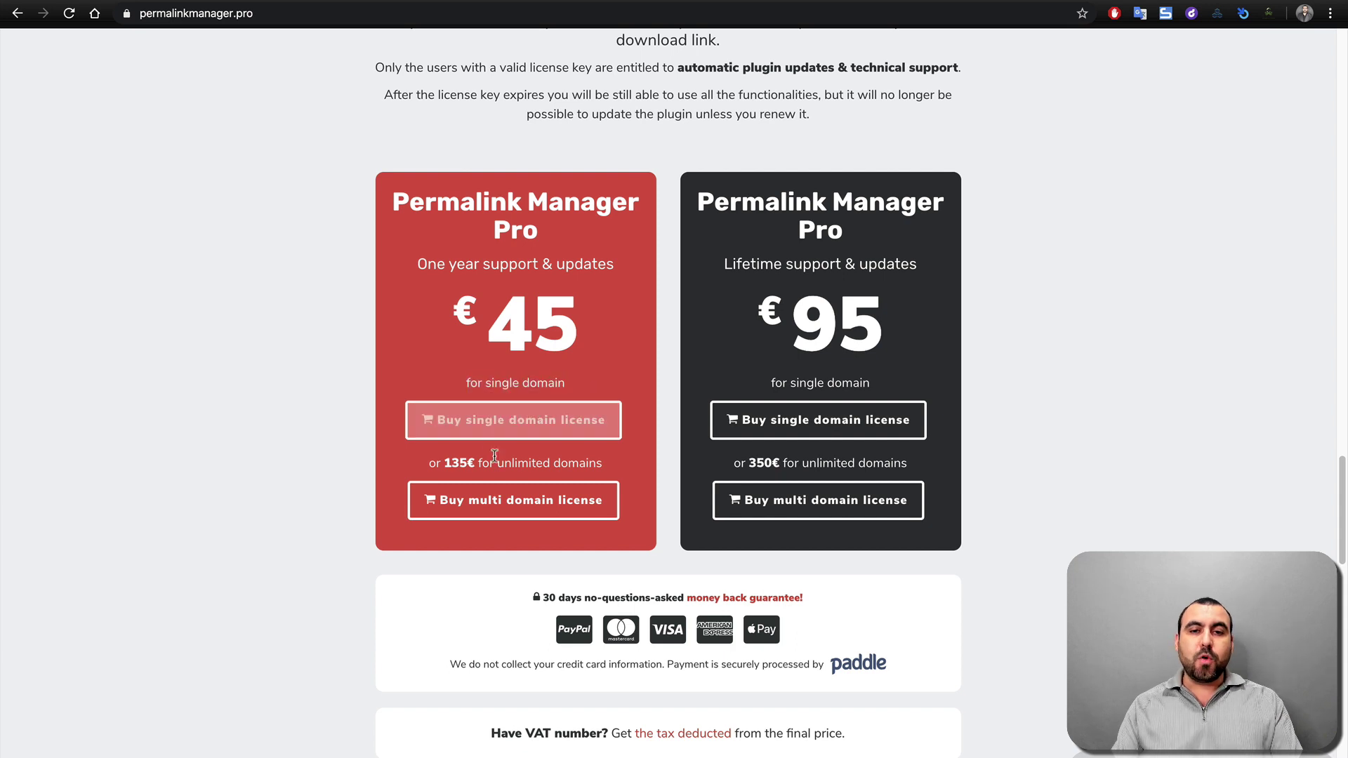
drag(443, 463, 531, 461)
click(538, 460)
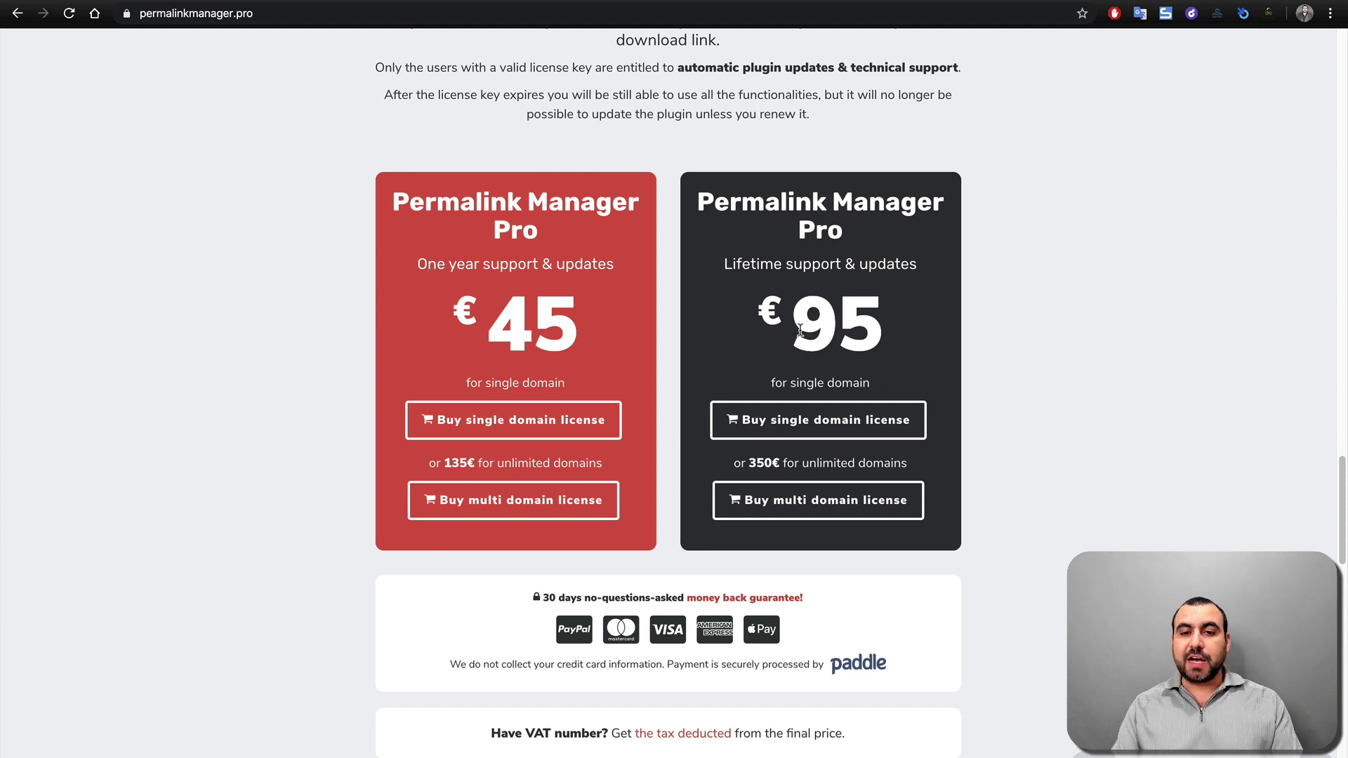
drag(798, 324, 889, 337)
drag(803, 397, 853, 397)
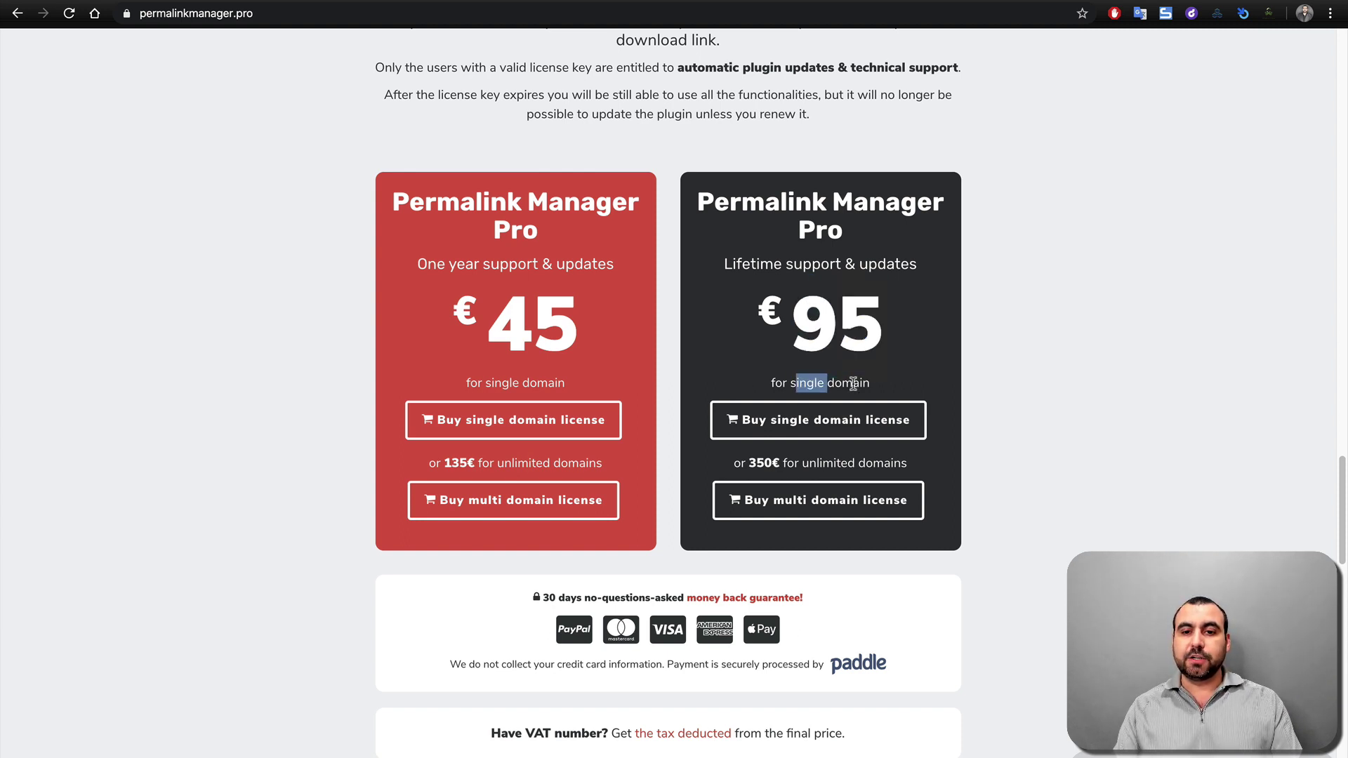
click(844, 410)
drag(749, 461, 856, 463)
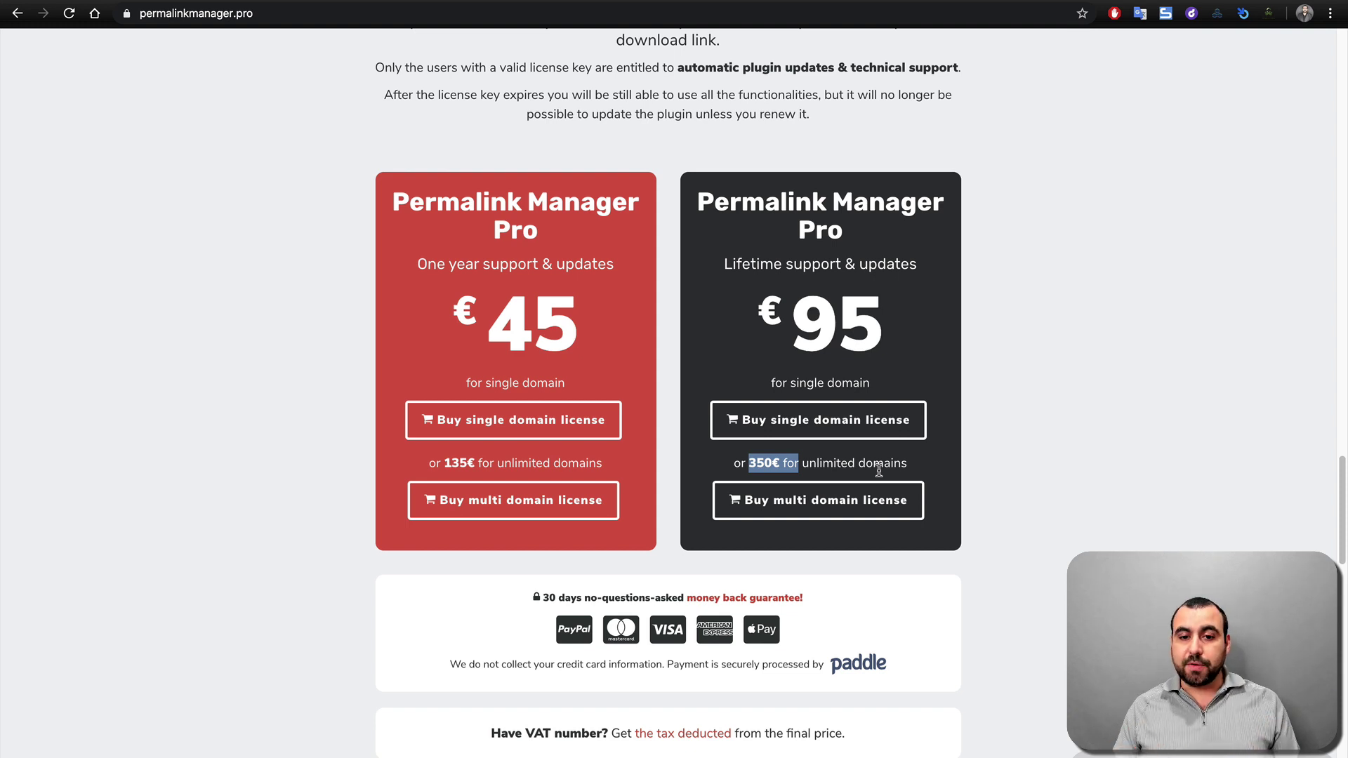
click(1125, 414)
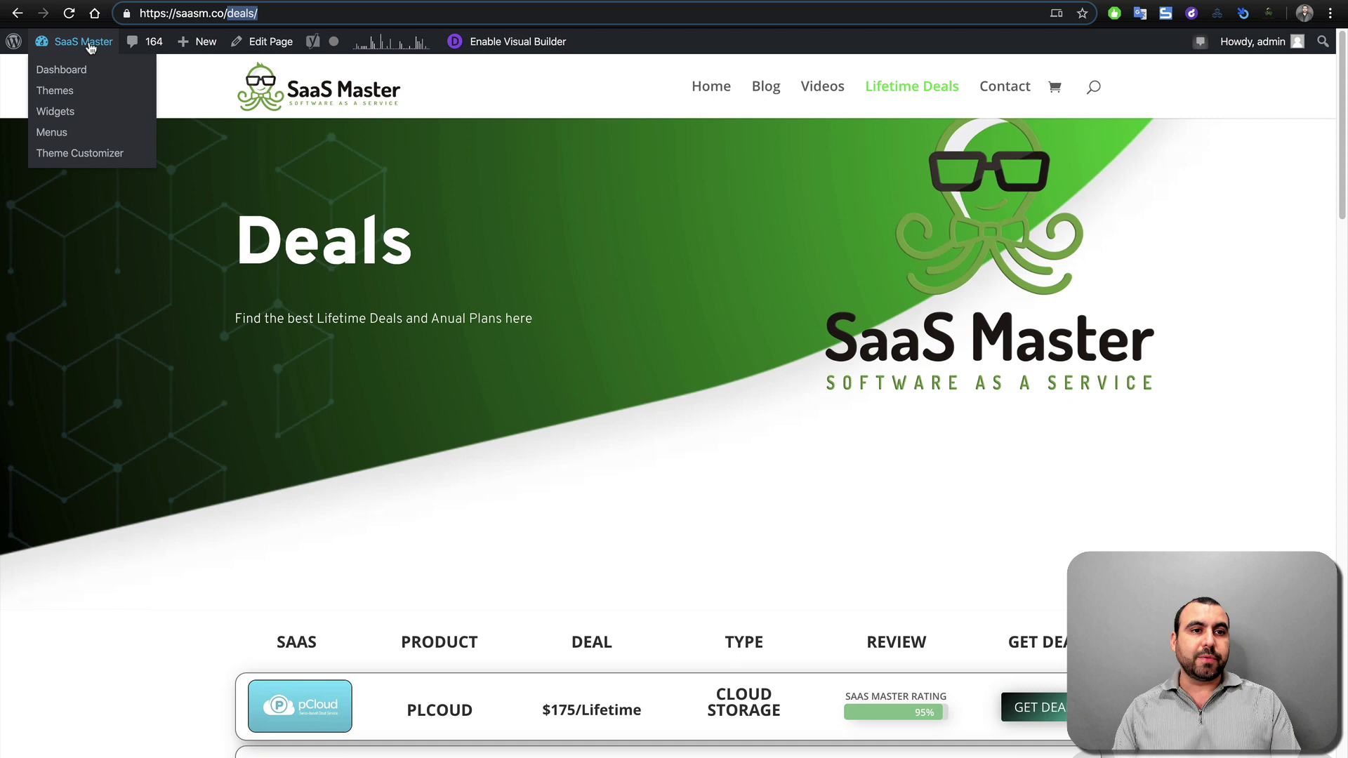
Go to the SaaS Master admin dashboard and open Settings > Permalinks.
click(82, 41)
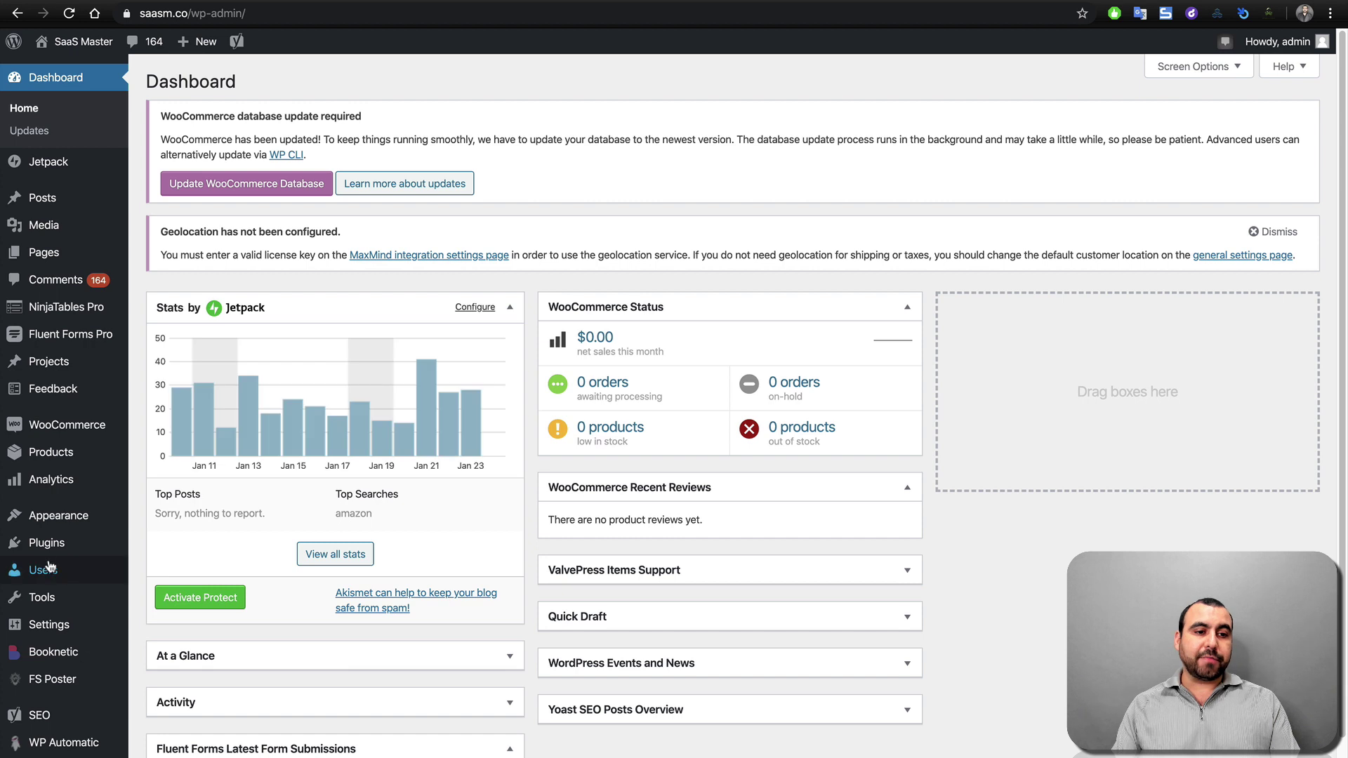
mouse_move(41, 553)
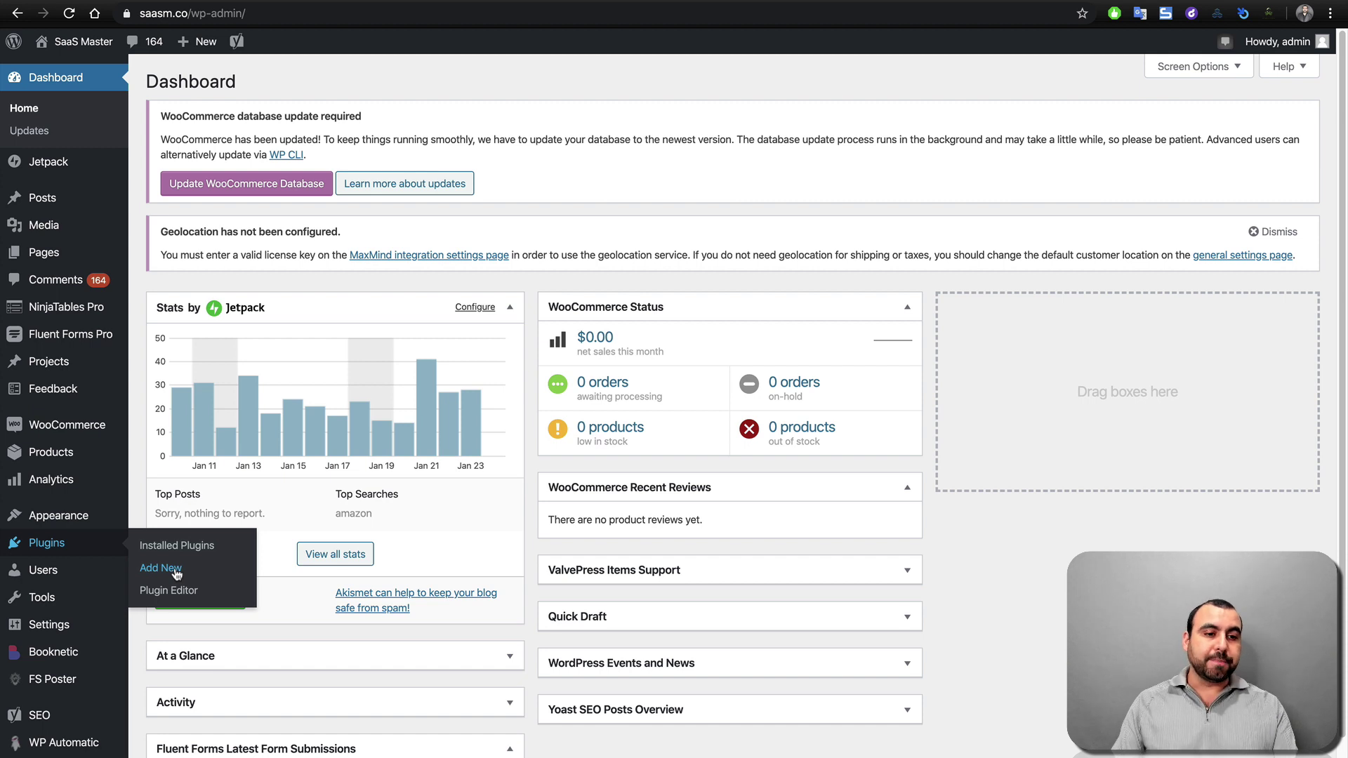
mouse_move(71, 635)
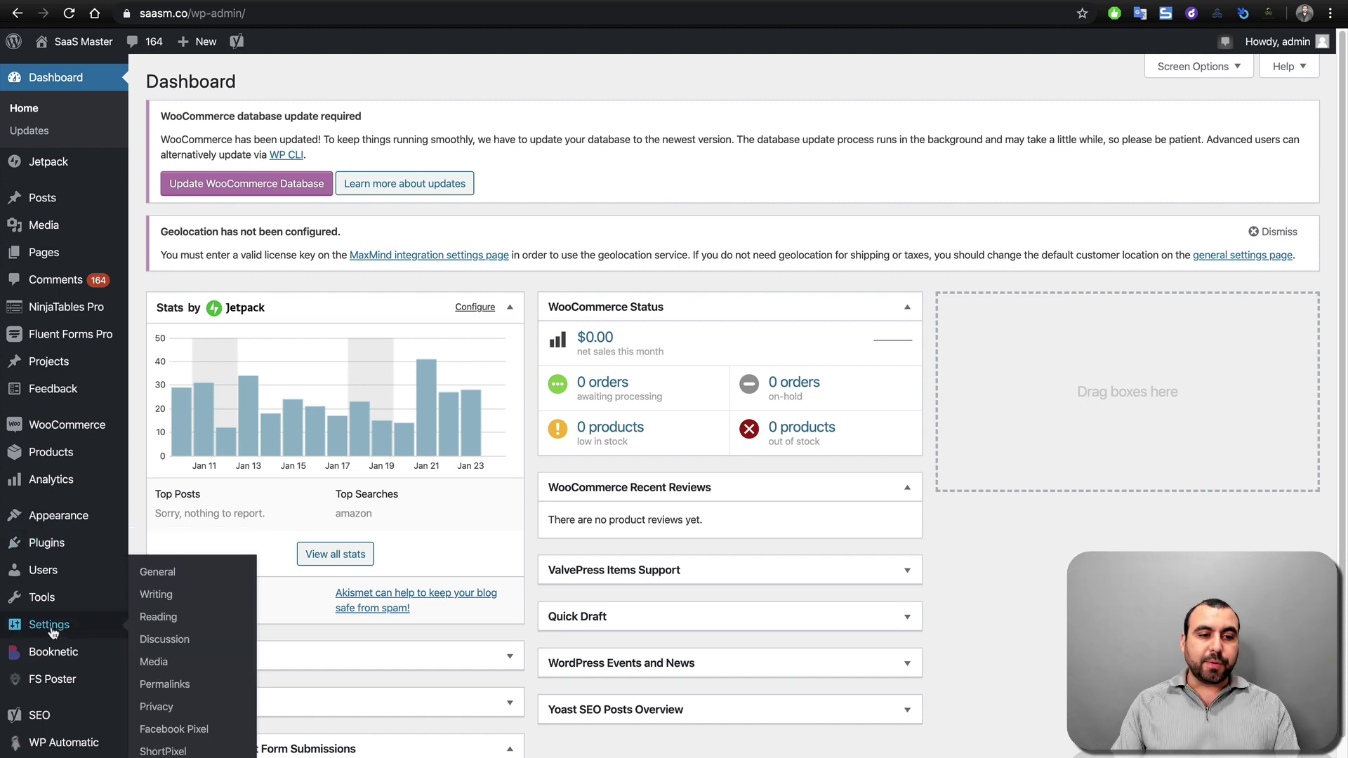
click(171, 683)
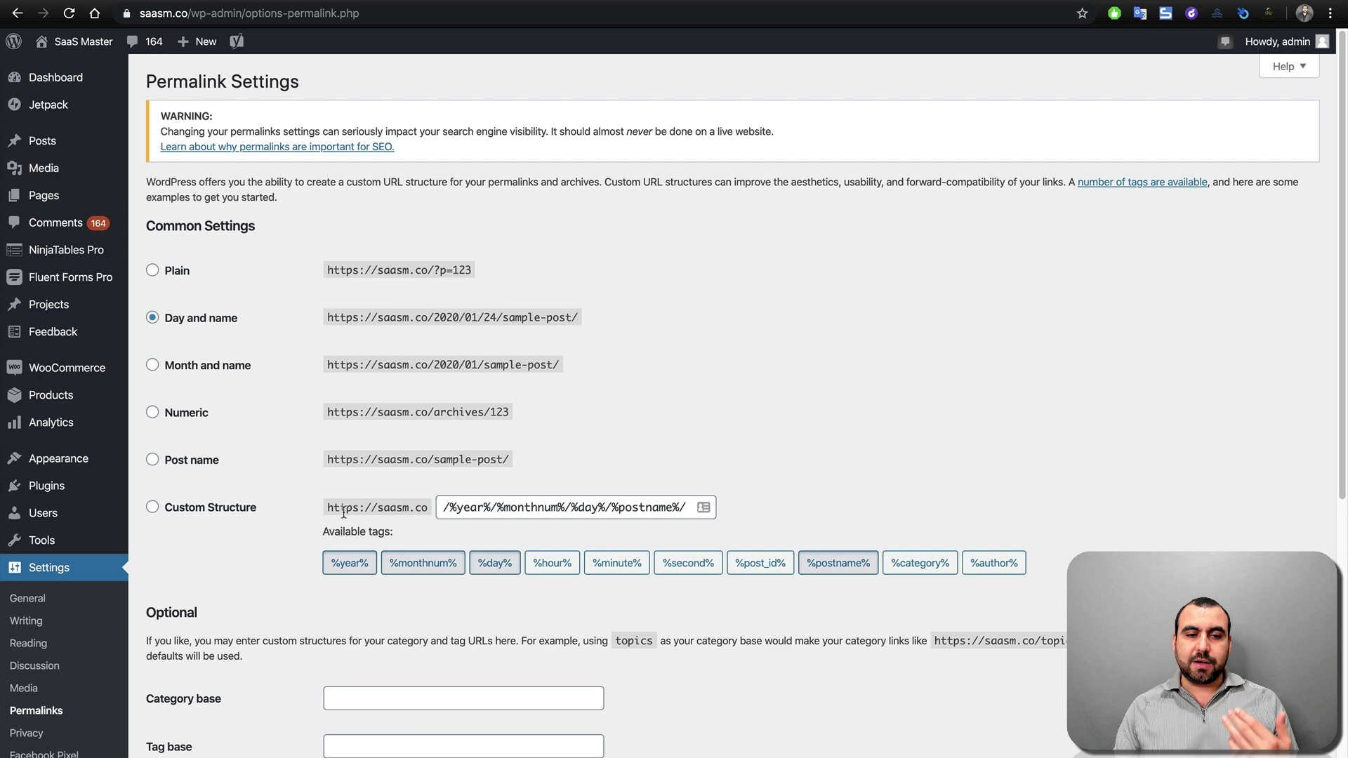
scroll(525, 510, down, 7)
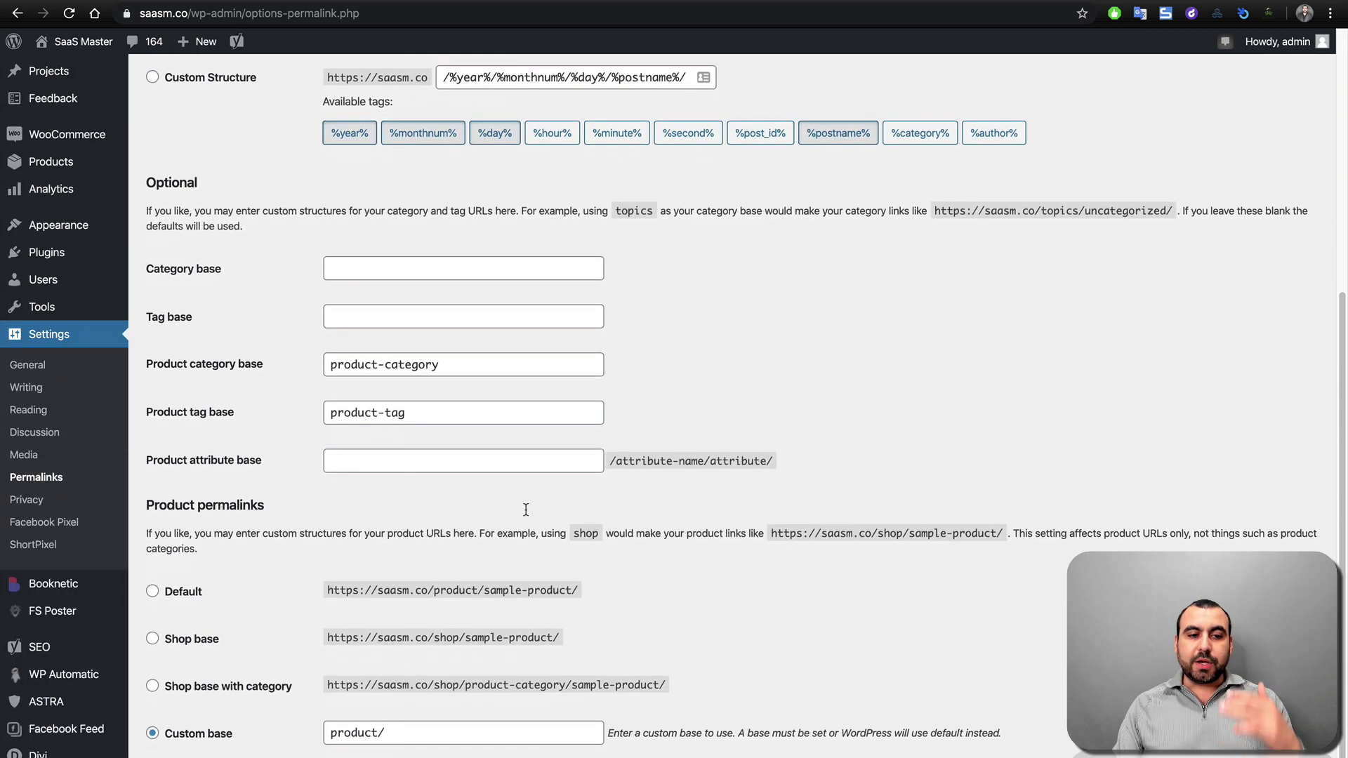
scroll(525, 510, up, 7)
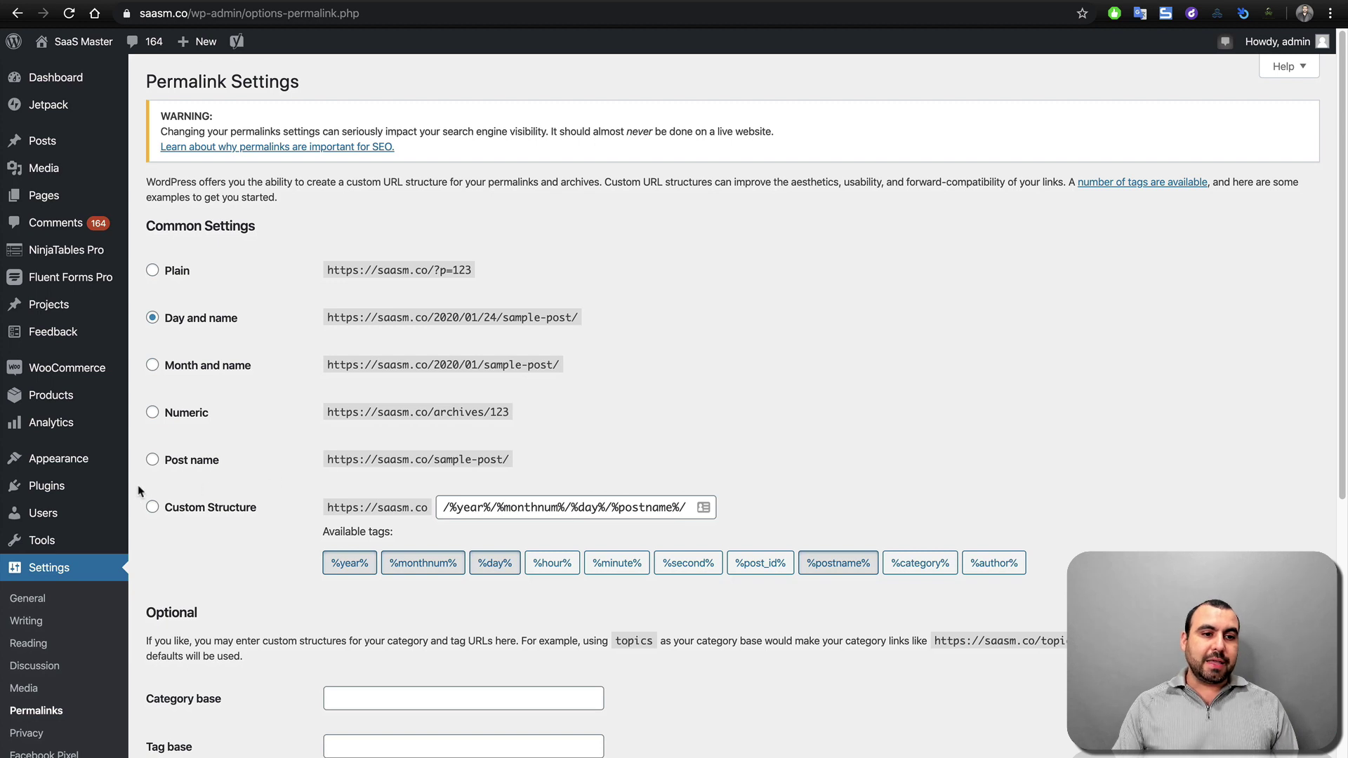
Open Permalink Manager's Posts URI list and view the Tutor LMS post on the live site.
mouse_move(80, 543)
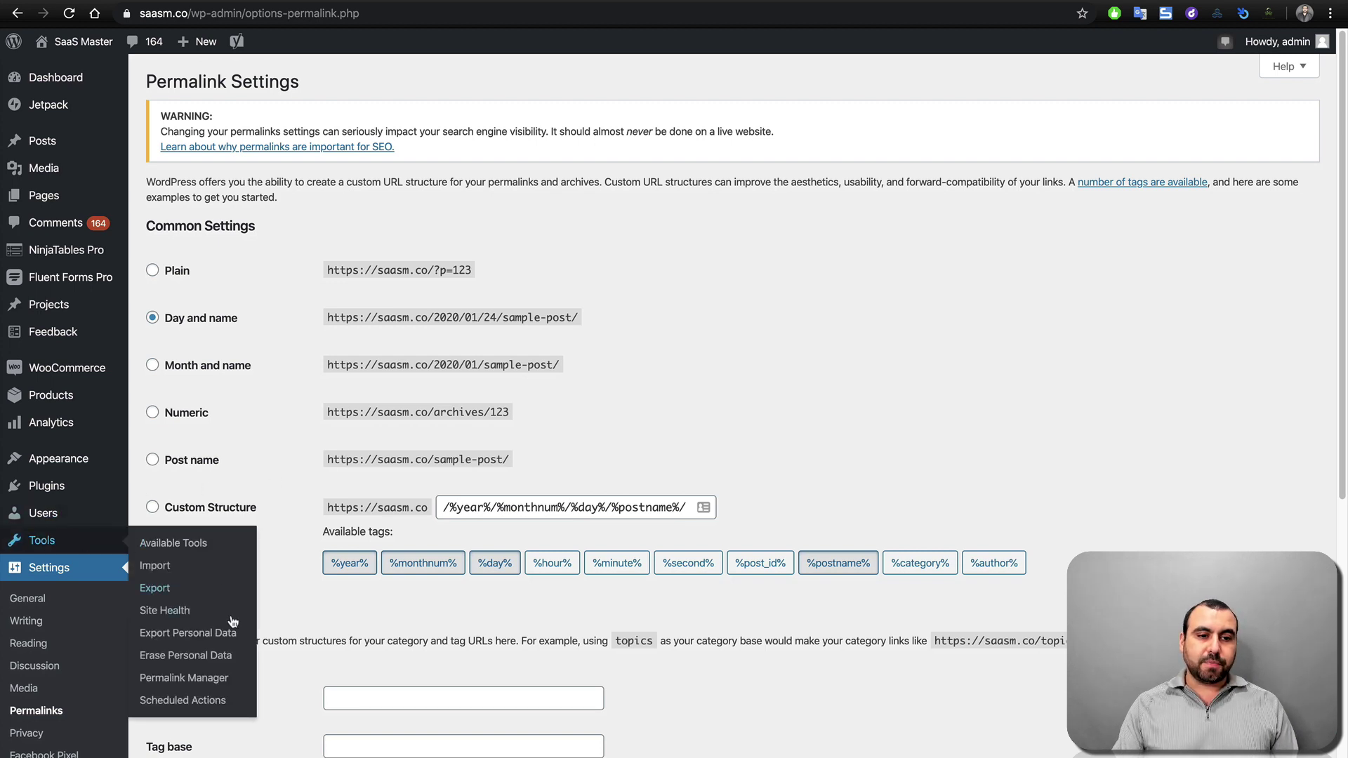
click(211, 680)
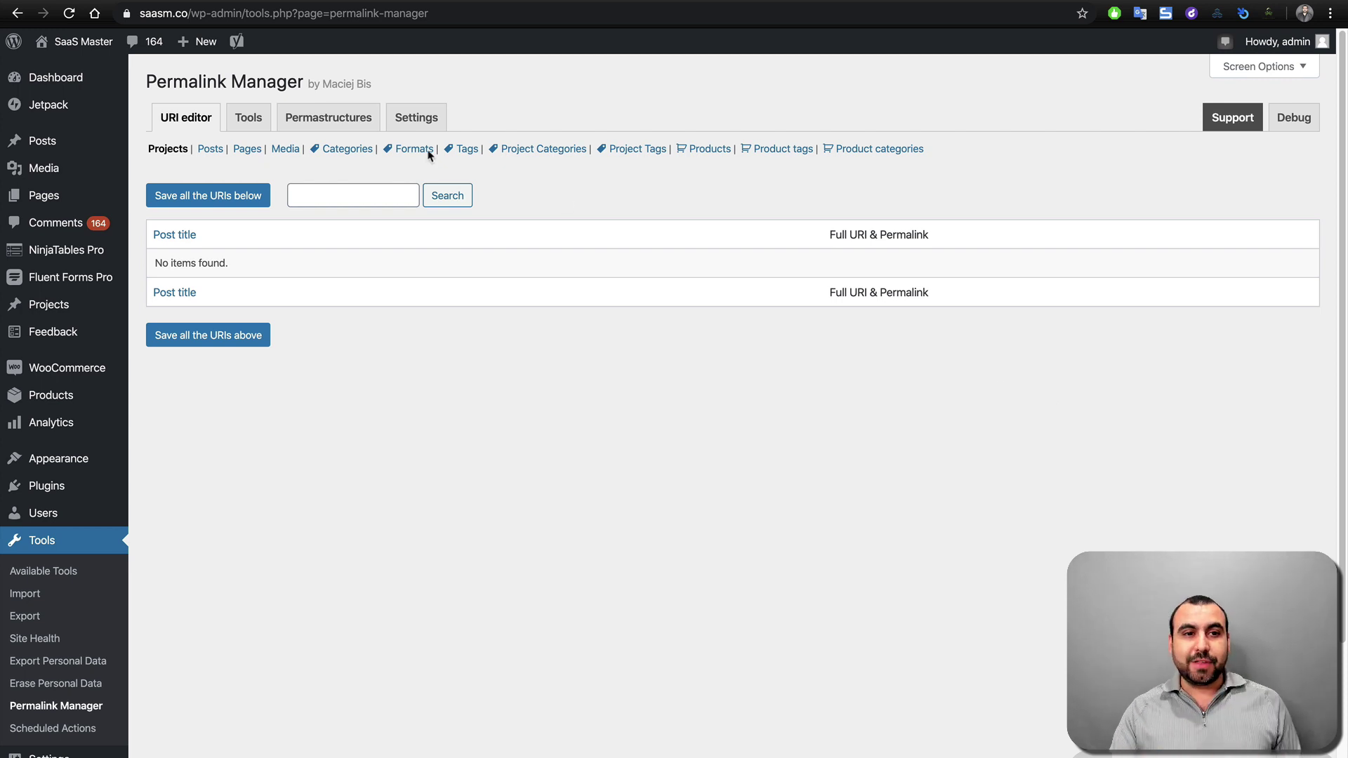
click(211, 148)
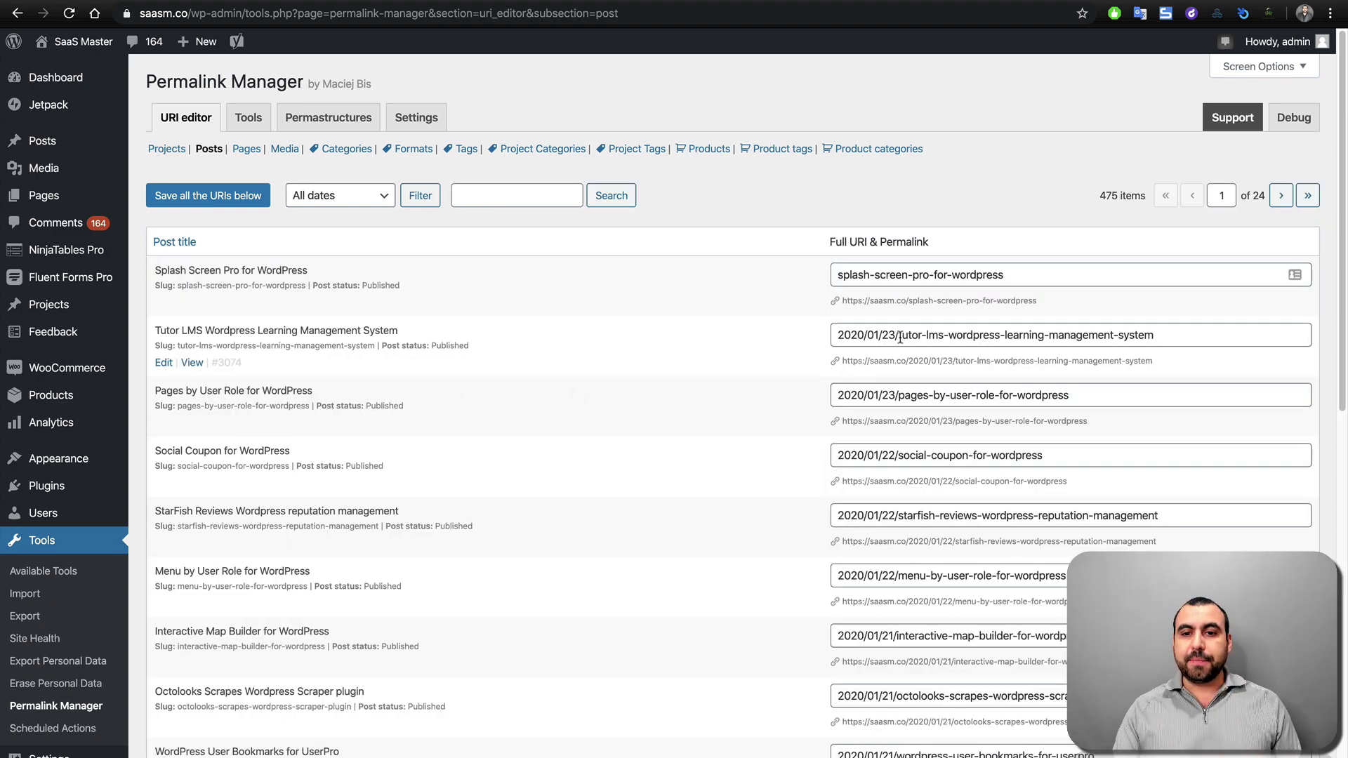
drag(845, 334, 1057, 334)
click(1028, 344)
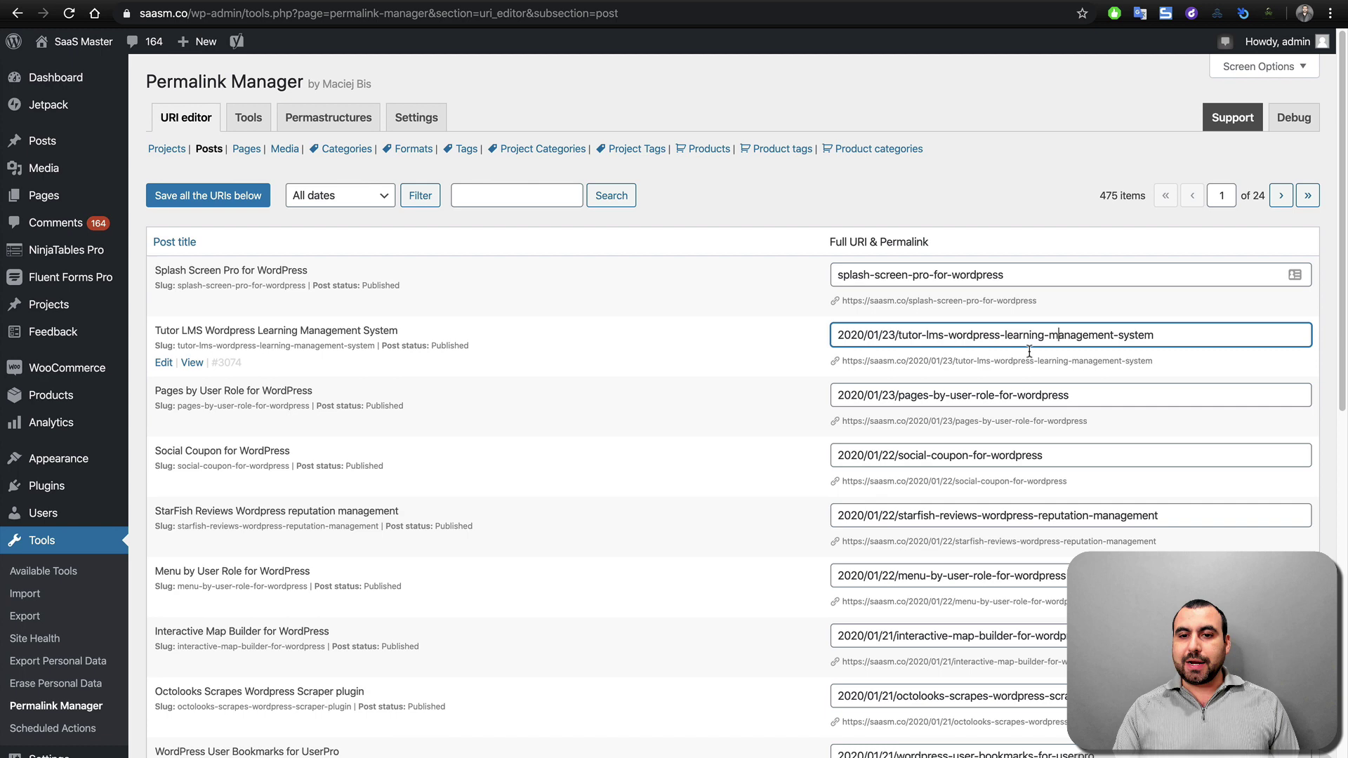
click(971, 362)
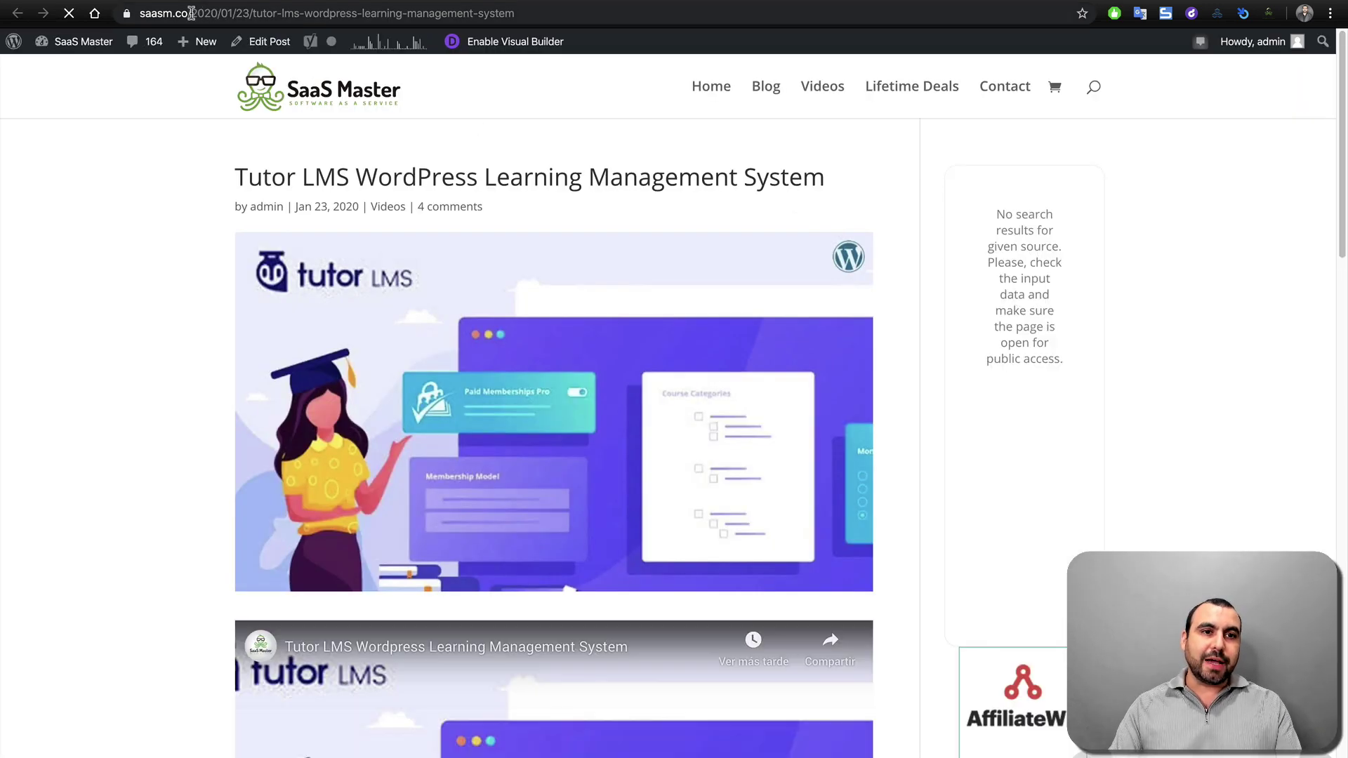
Highlight the dated 2020/01/23 path in the Tutor LMS post's address.
drag(191, 13, 586, 15)
click(273, 13)
click(586, 15)
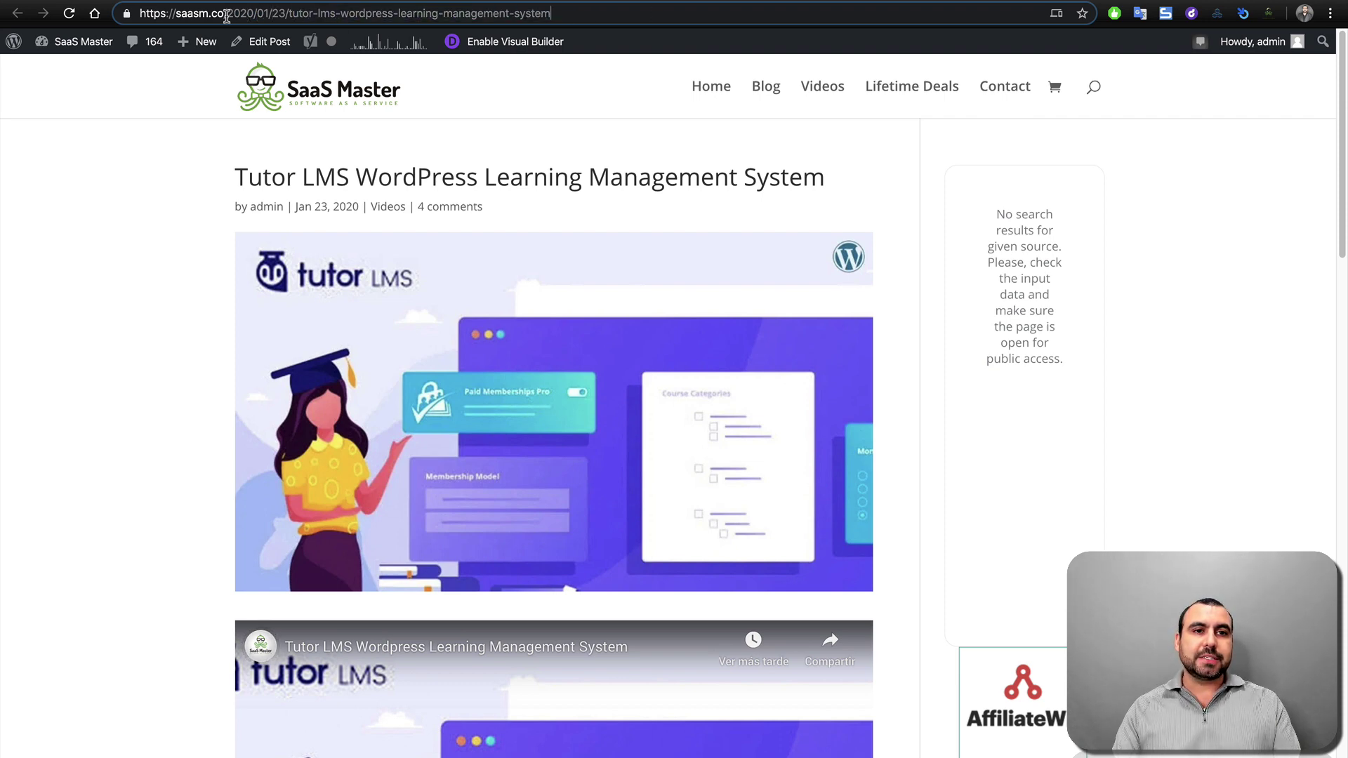
drag(227, 14, 673, 19)
click(1209, 258)
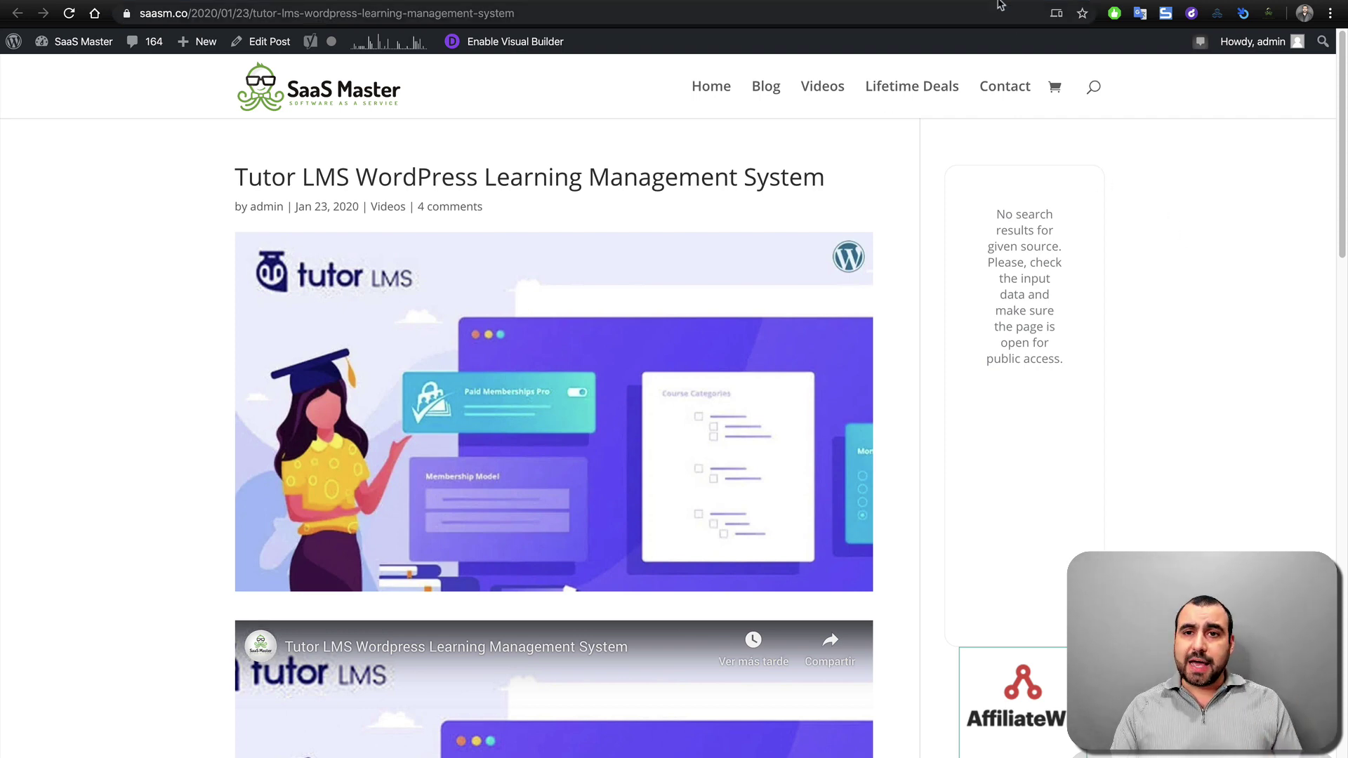
Remove the 2020/01/23/ date prefix from the Tutor LMS post's URI.
key(ctrl+Tab)
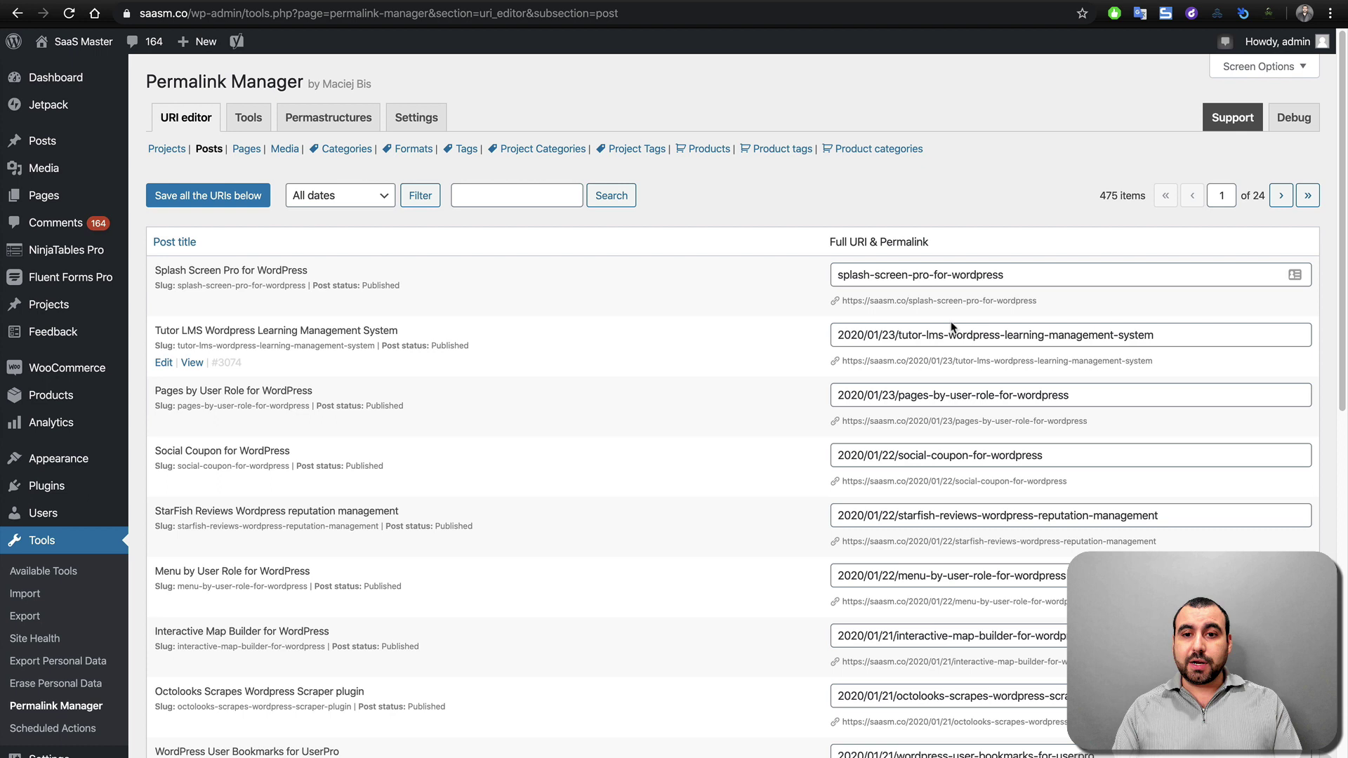
click(945, 335)
drag(900, 336, 811, 341)
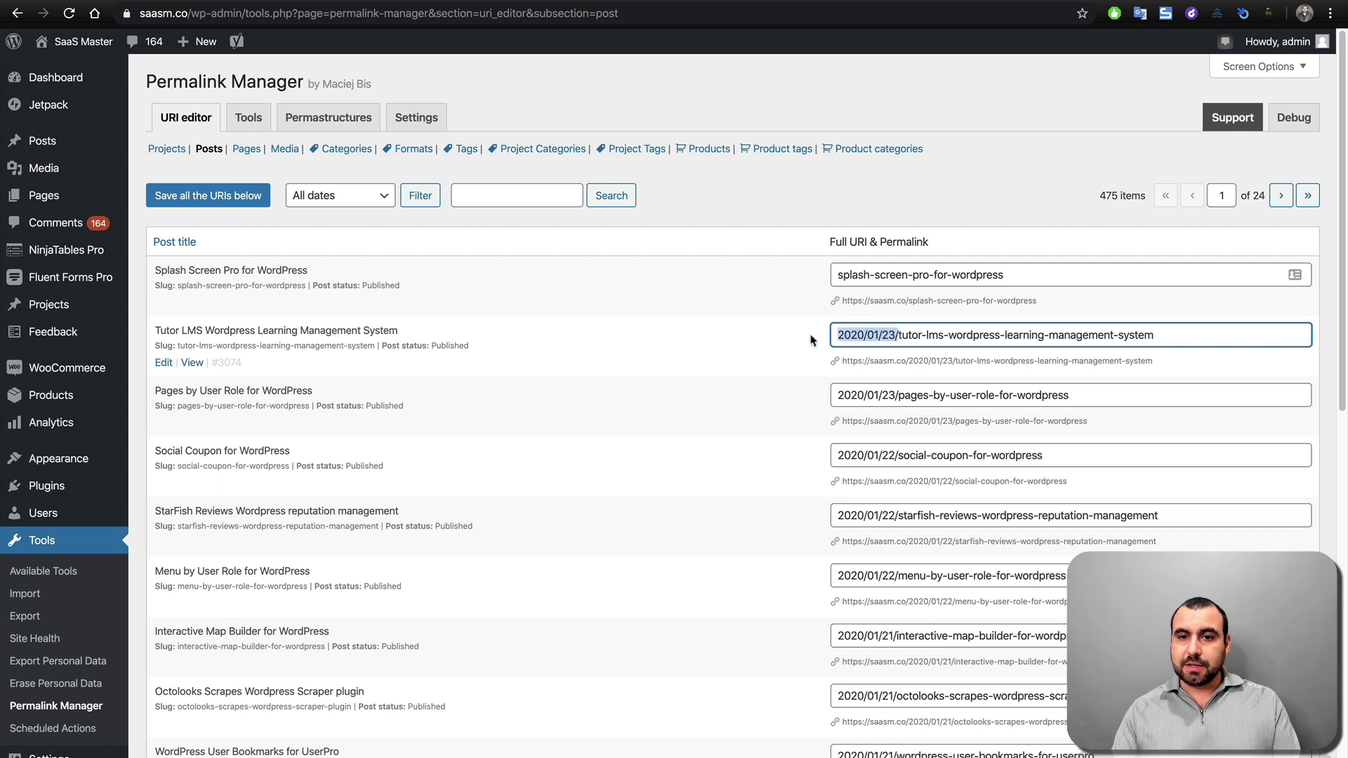
key(BackSpace)
Drop '-system' from the end of the URI and save all the URIs.
click(801, 344)
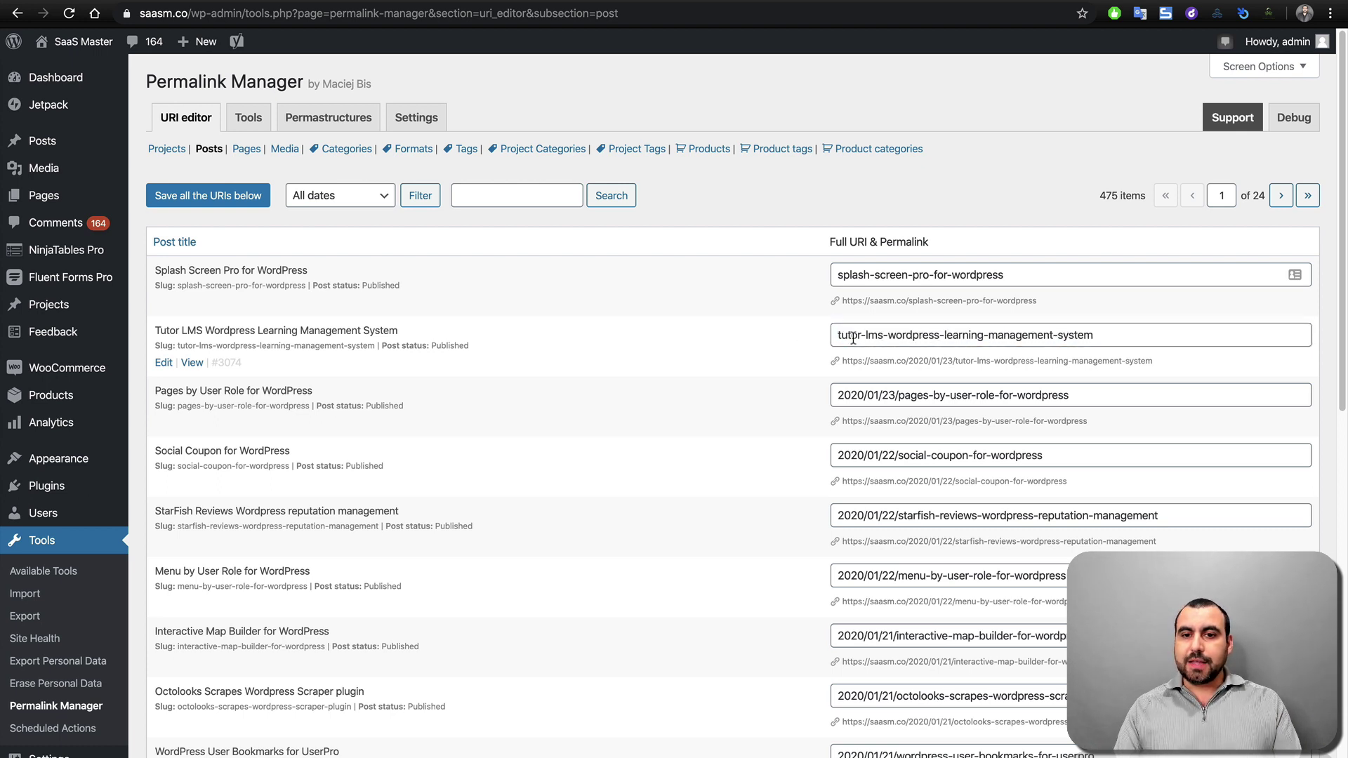
drag(846, 335, 1132, 336)
click(1096, 335)
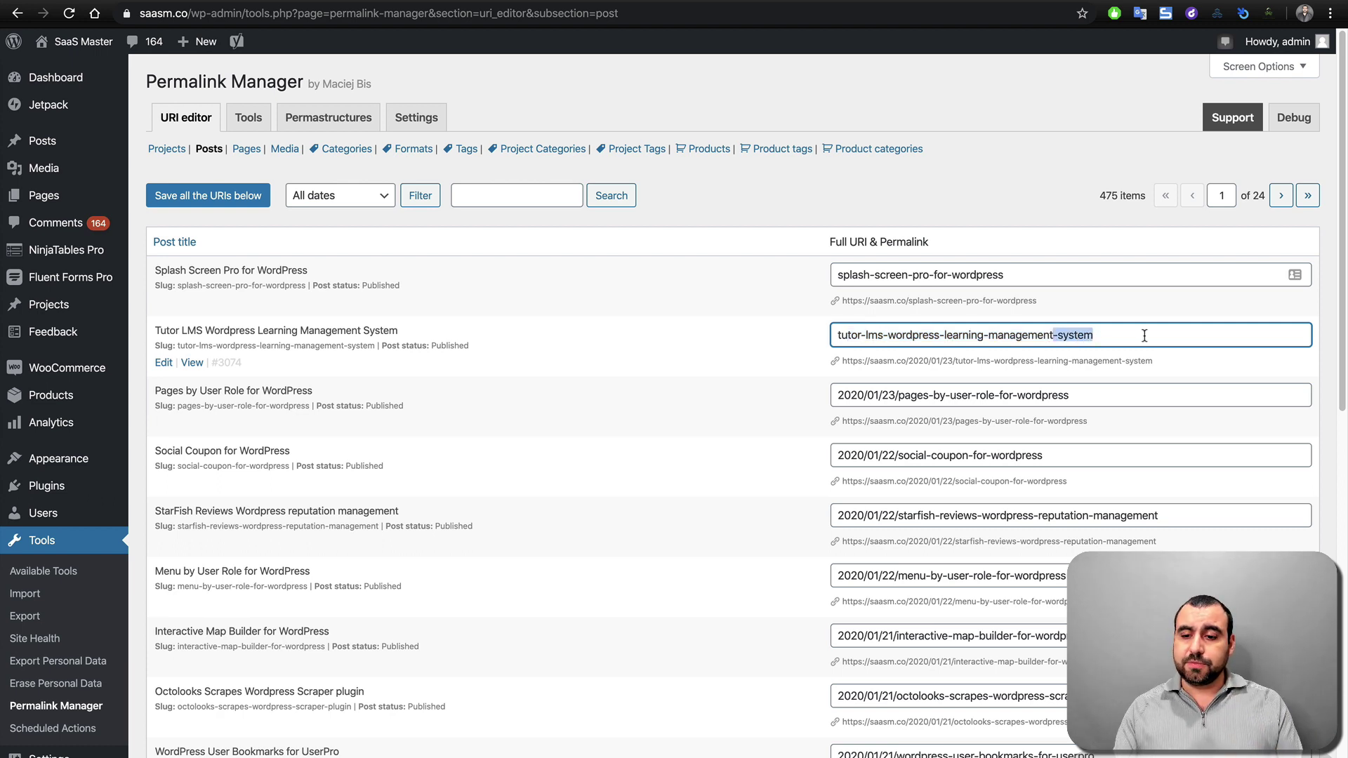
key(BackSpace)
click(673, 347)
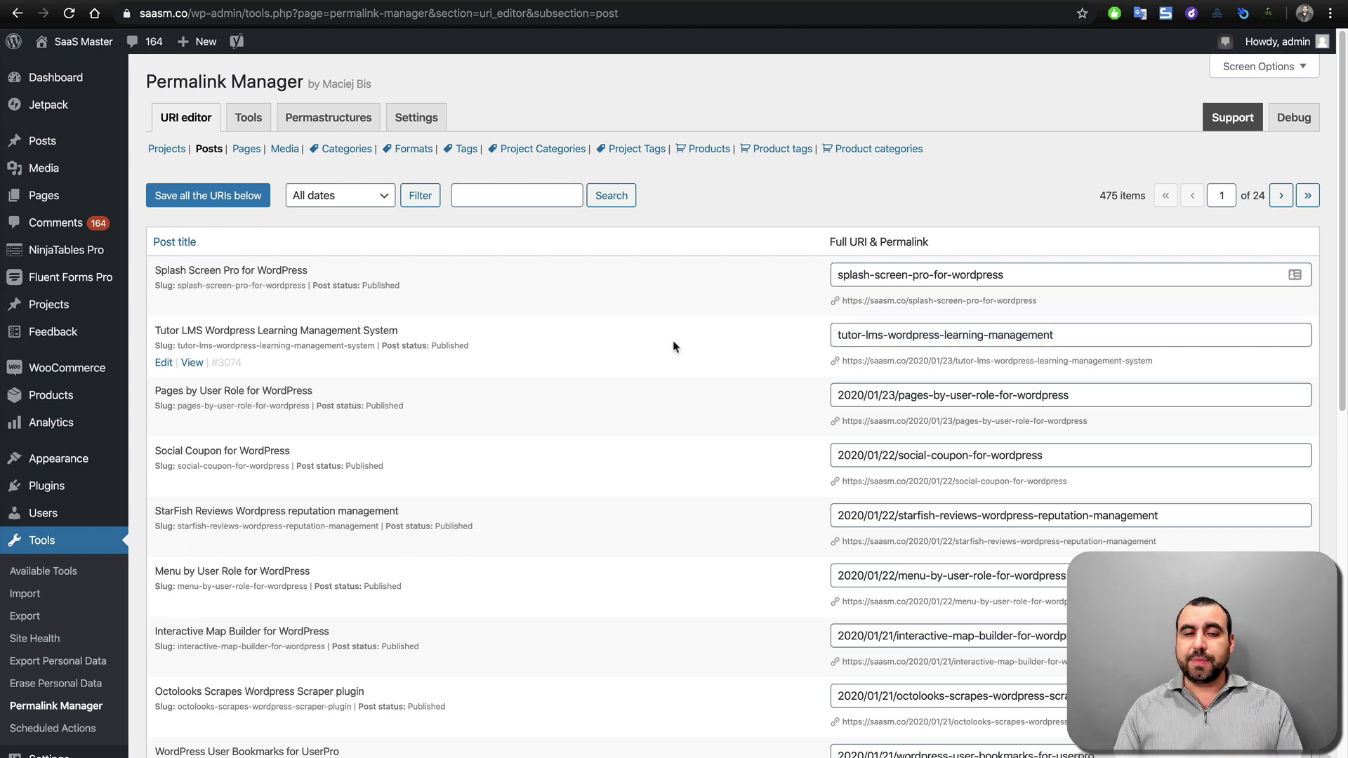
click(214, 200)
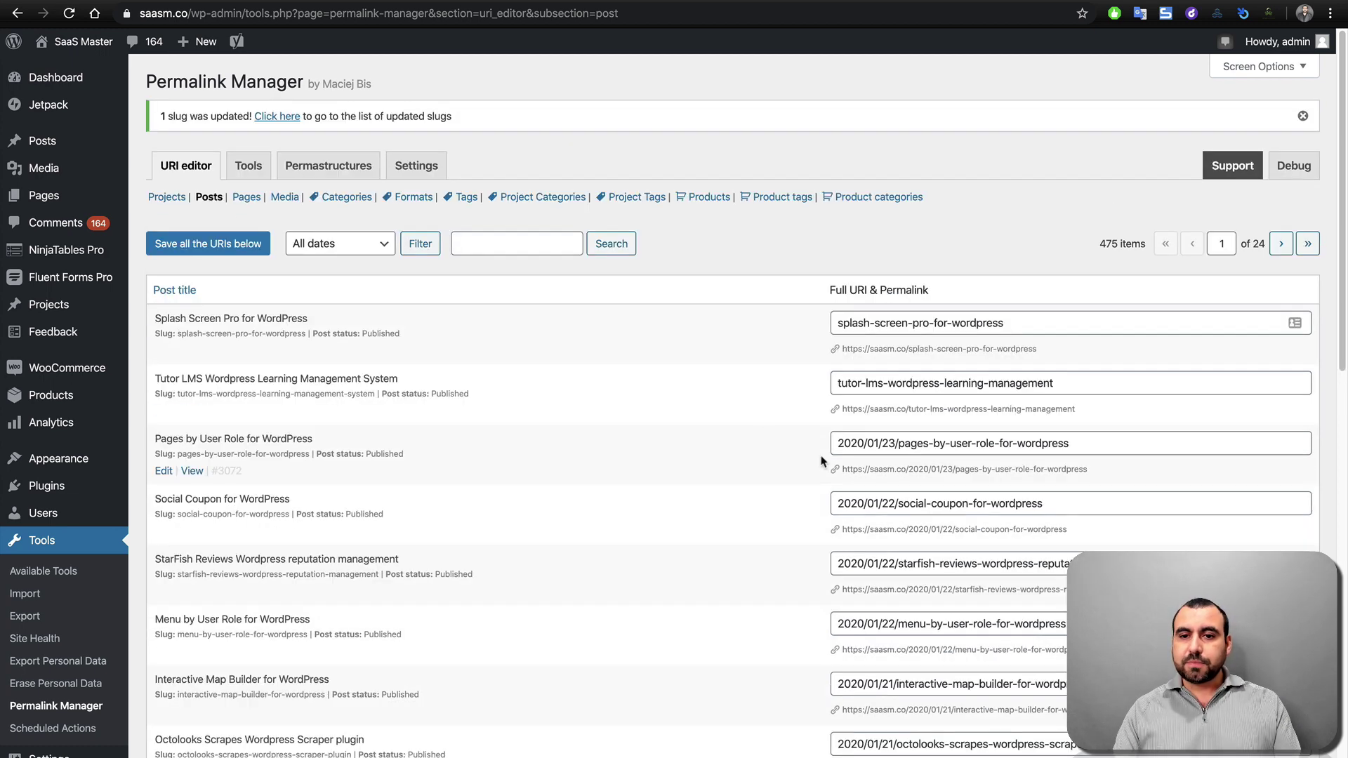
View the Tutor LMS post at its short slug, then load the old /2020/01/23/ URL to verify the redirect.
click(925, 410)
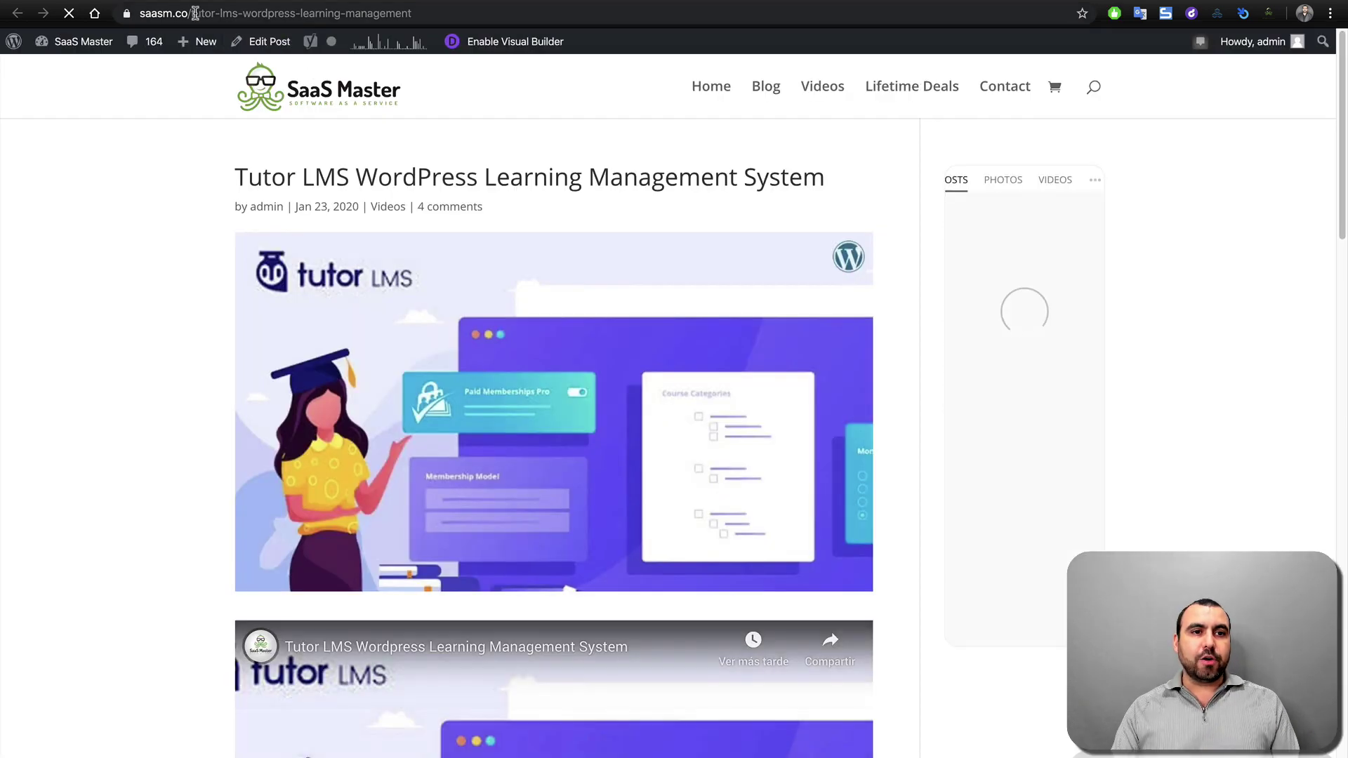
drag(195, 14, 460, 14)
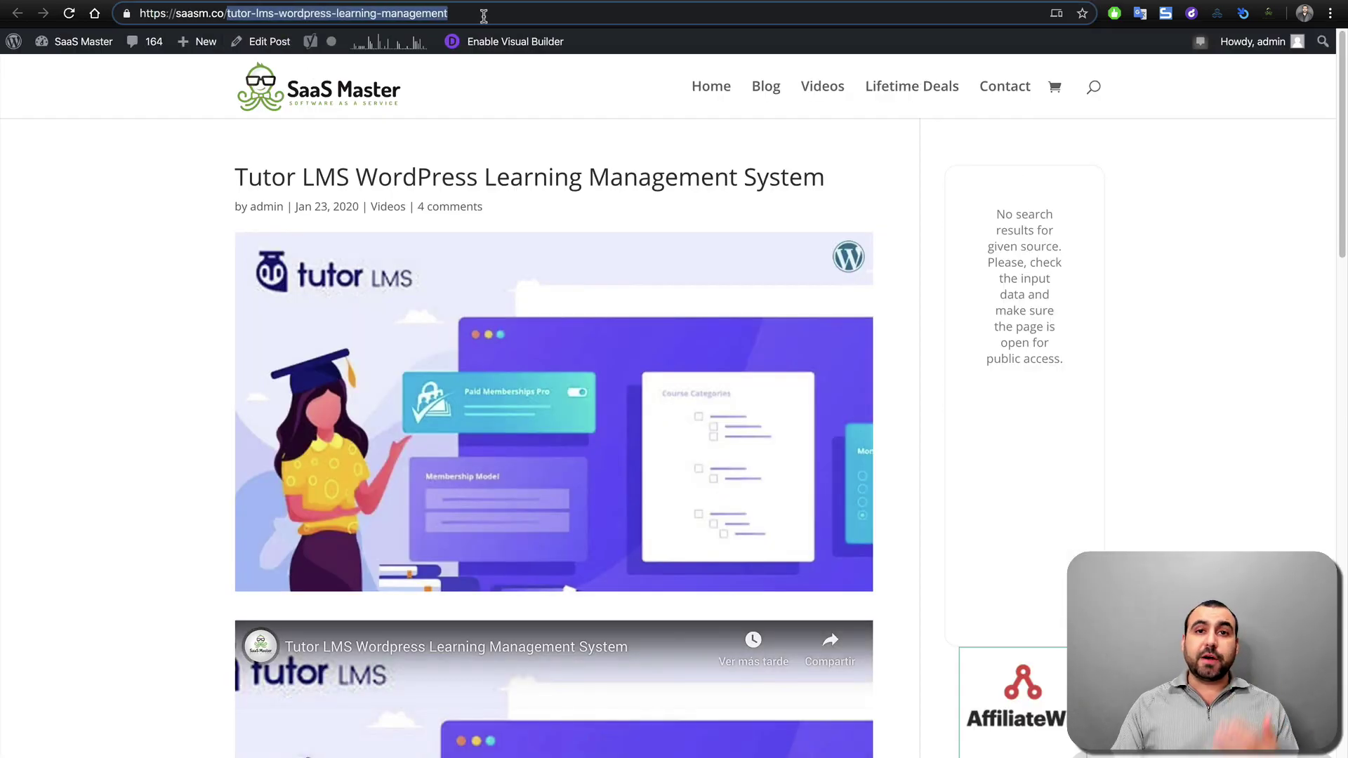
click(484, 14)
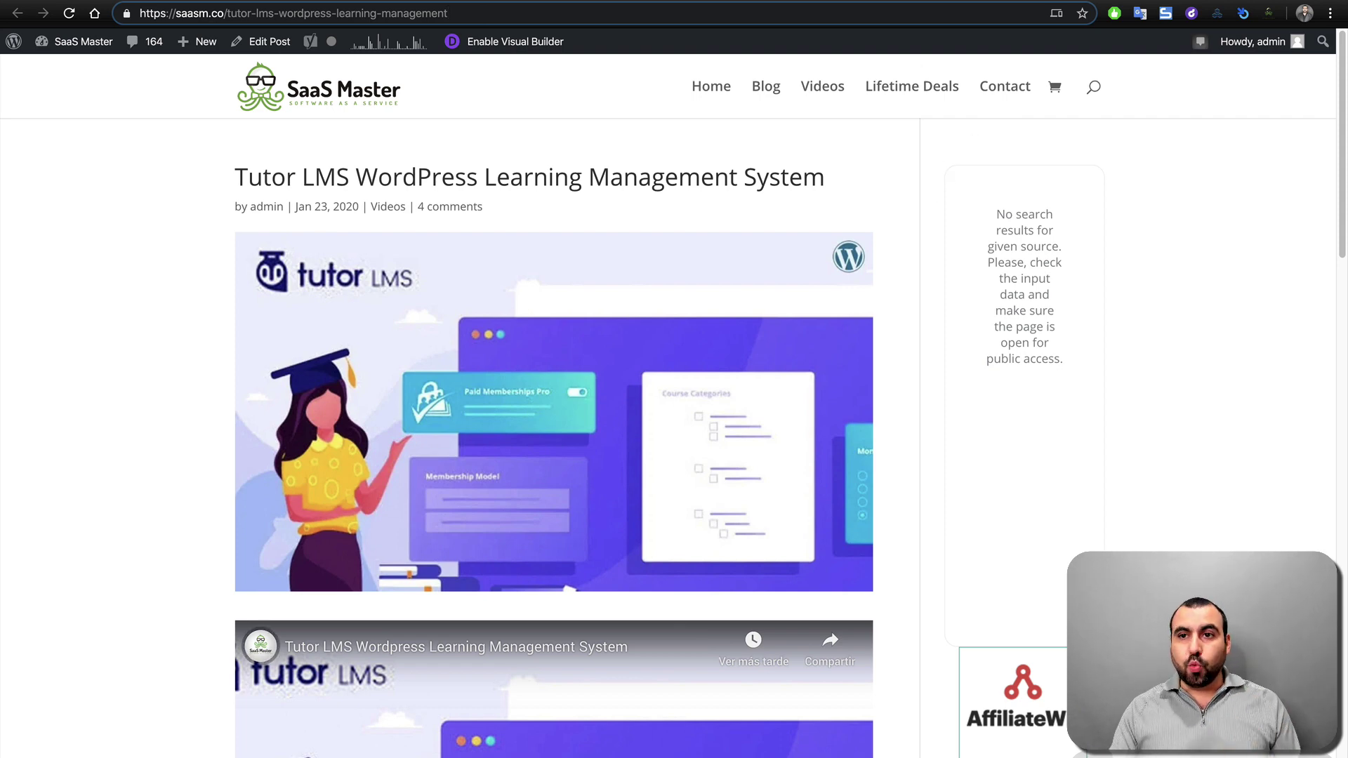
key(Return)
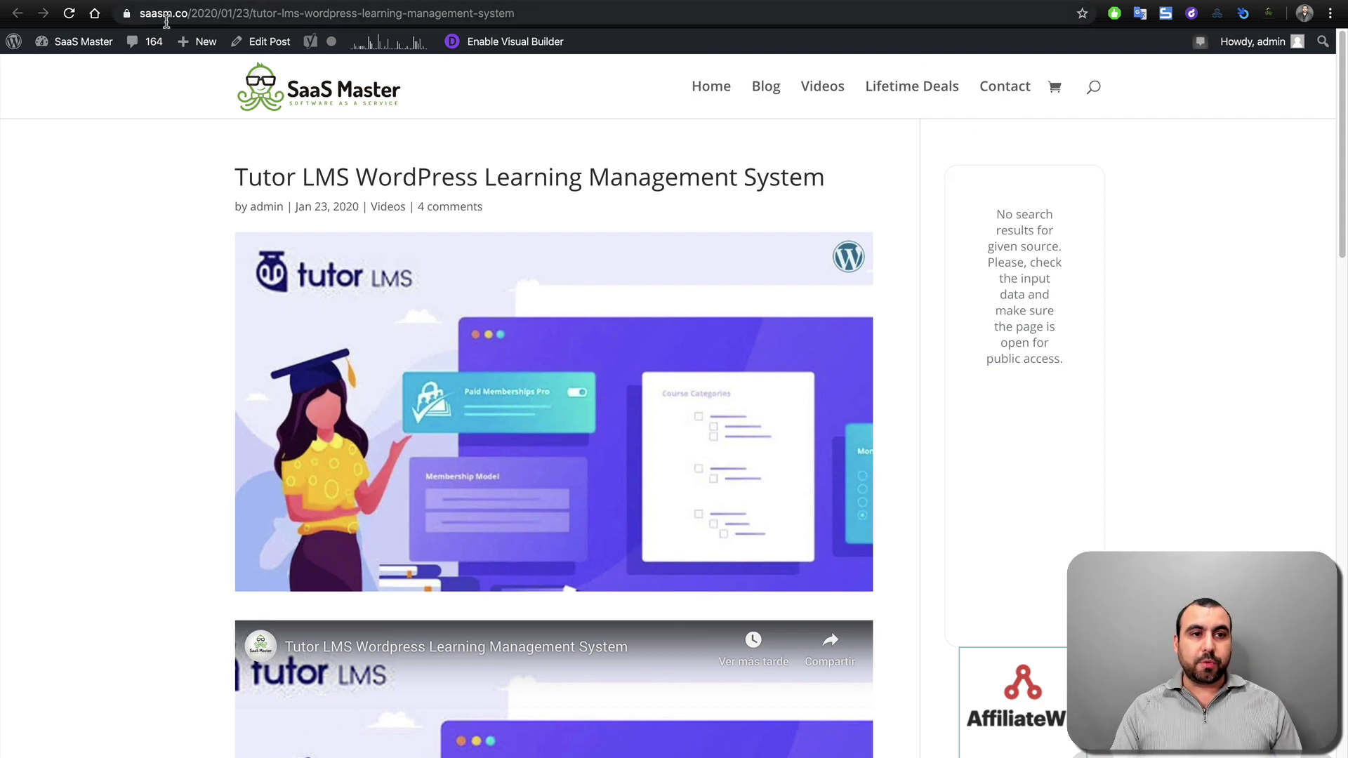
click(68, 14)
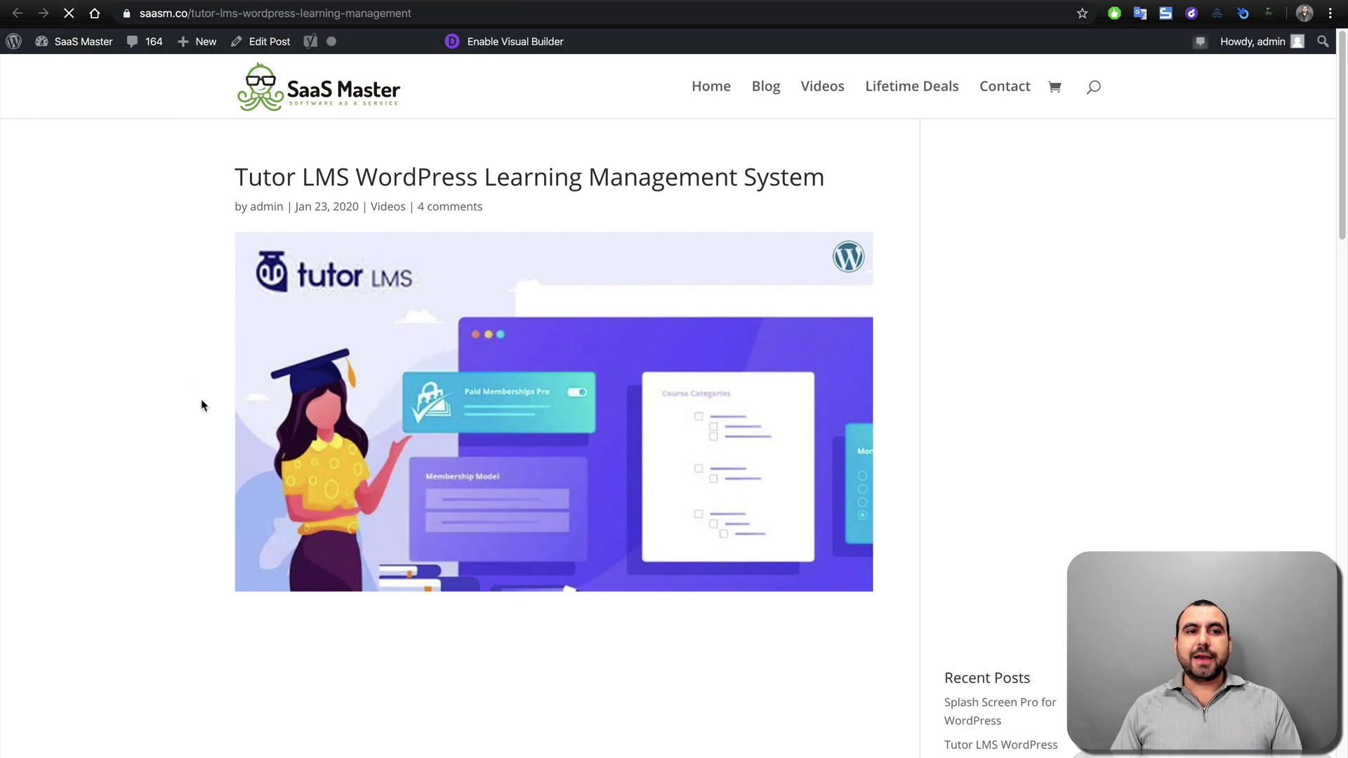
drag(193, 14, 447, 14)
click(190, 304)
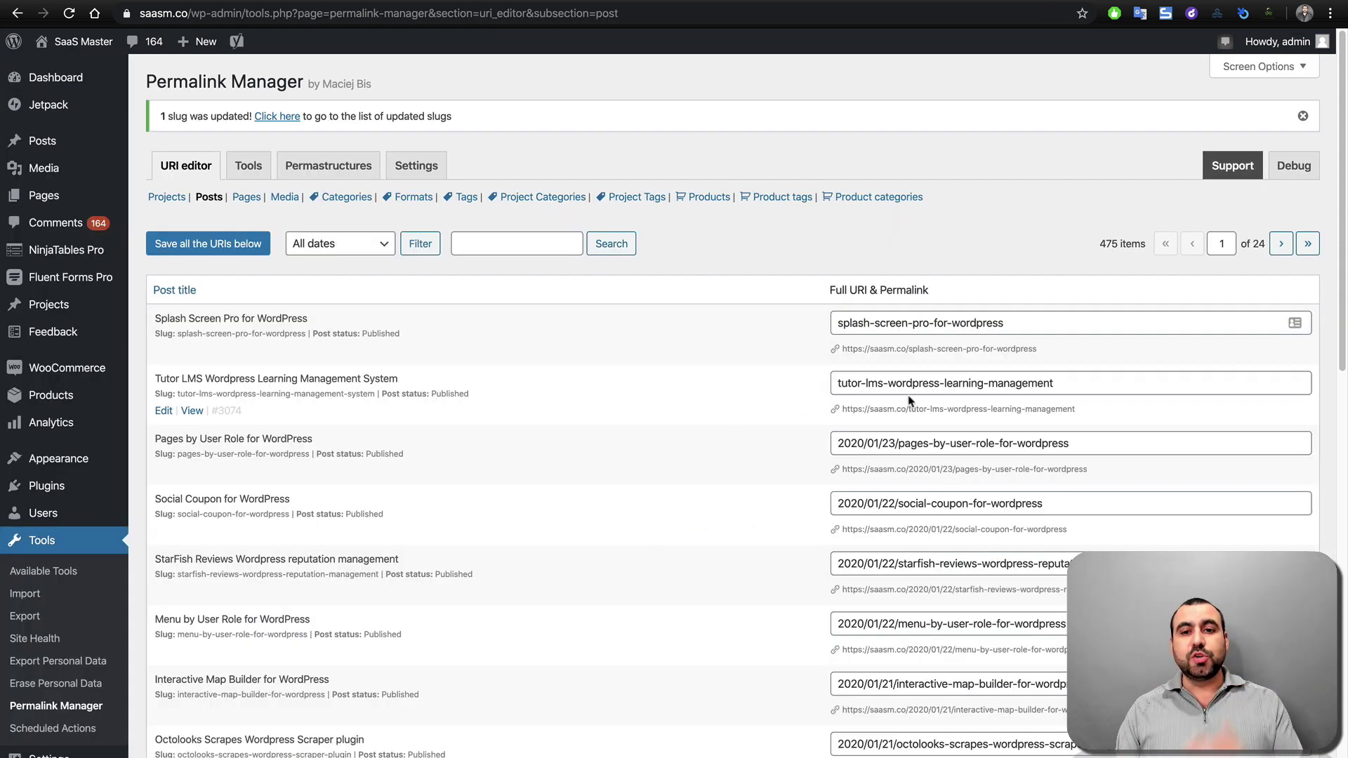
Check the Tutor LMS short URI, then browse the Tags, Products and Product categories URI lists.
click(937, 383)
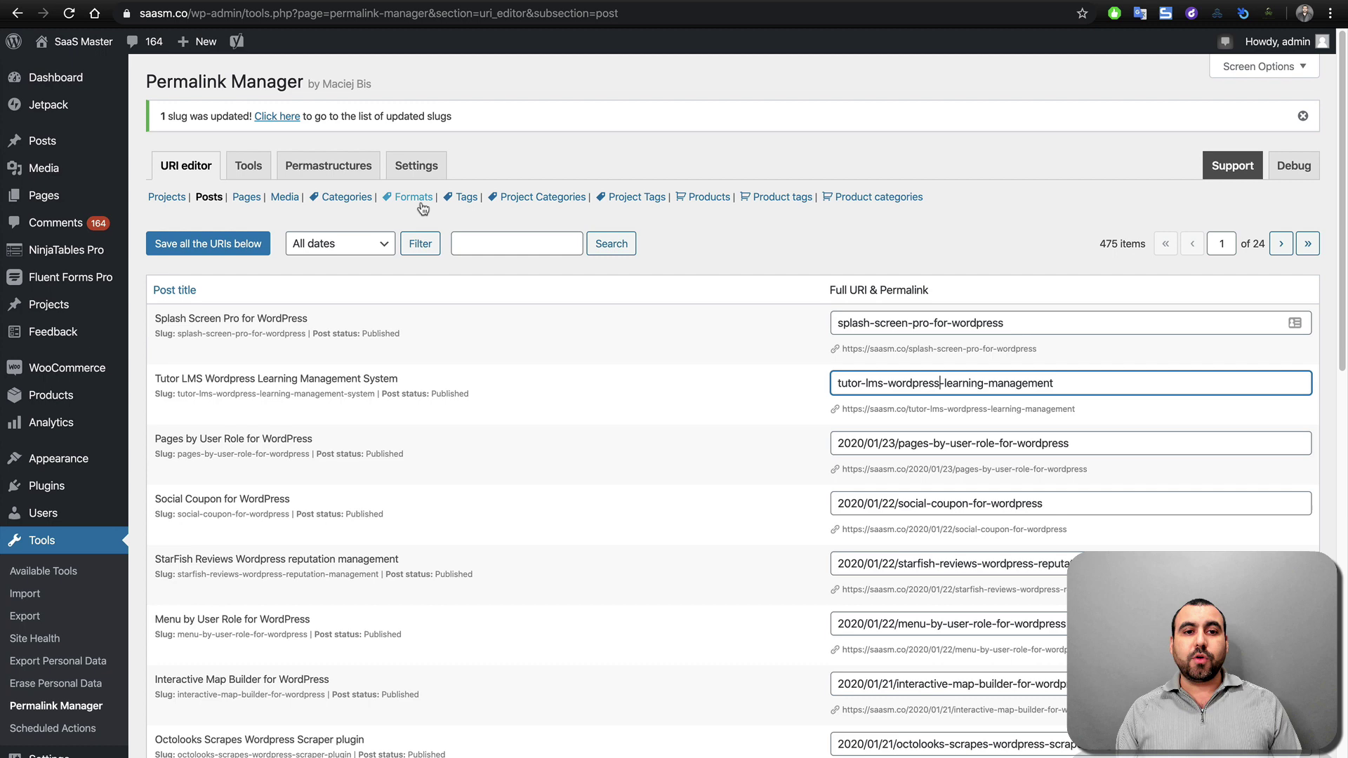
click(466, 200)
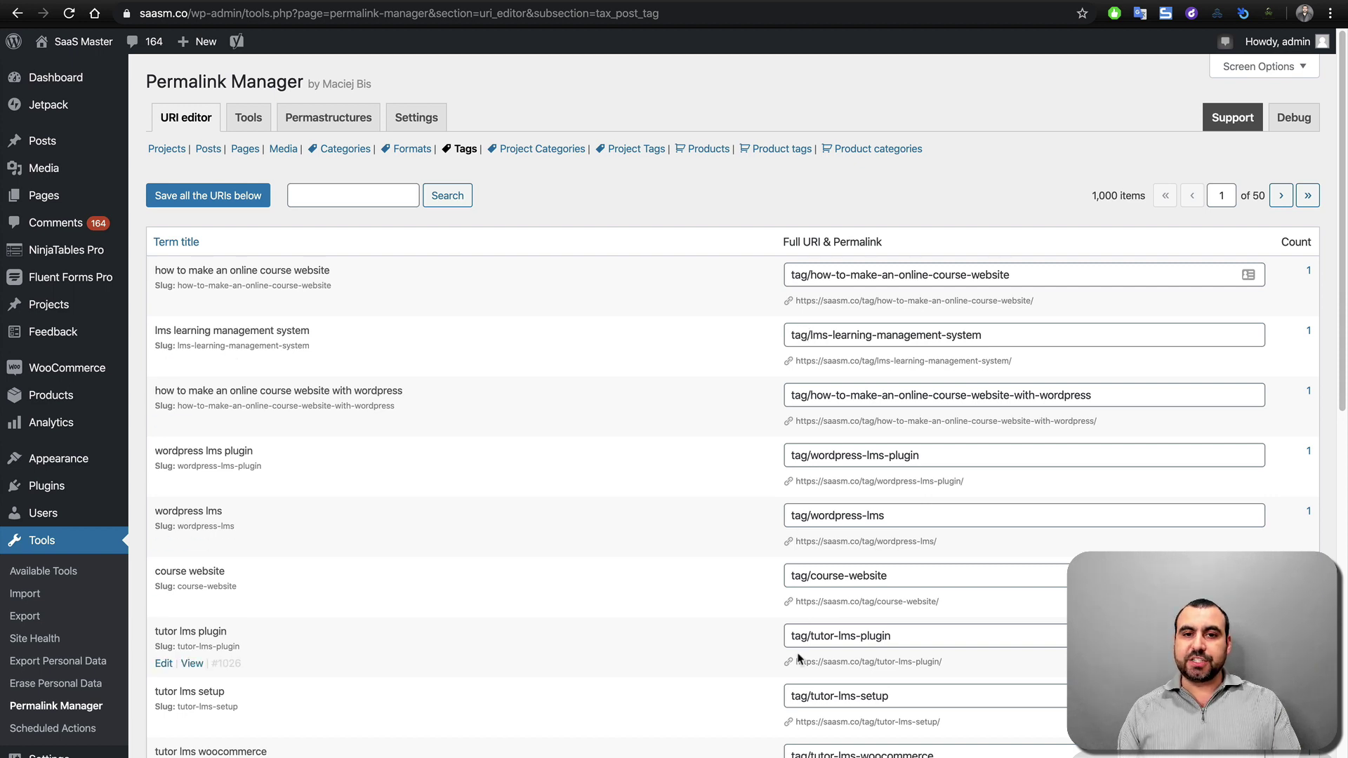
click(711, 152)
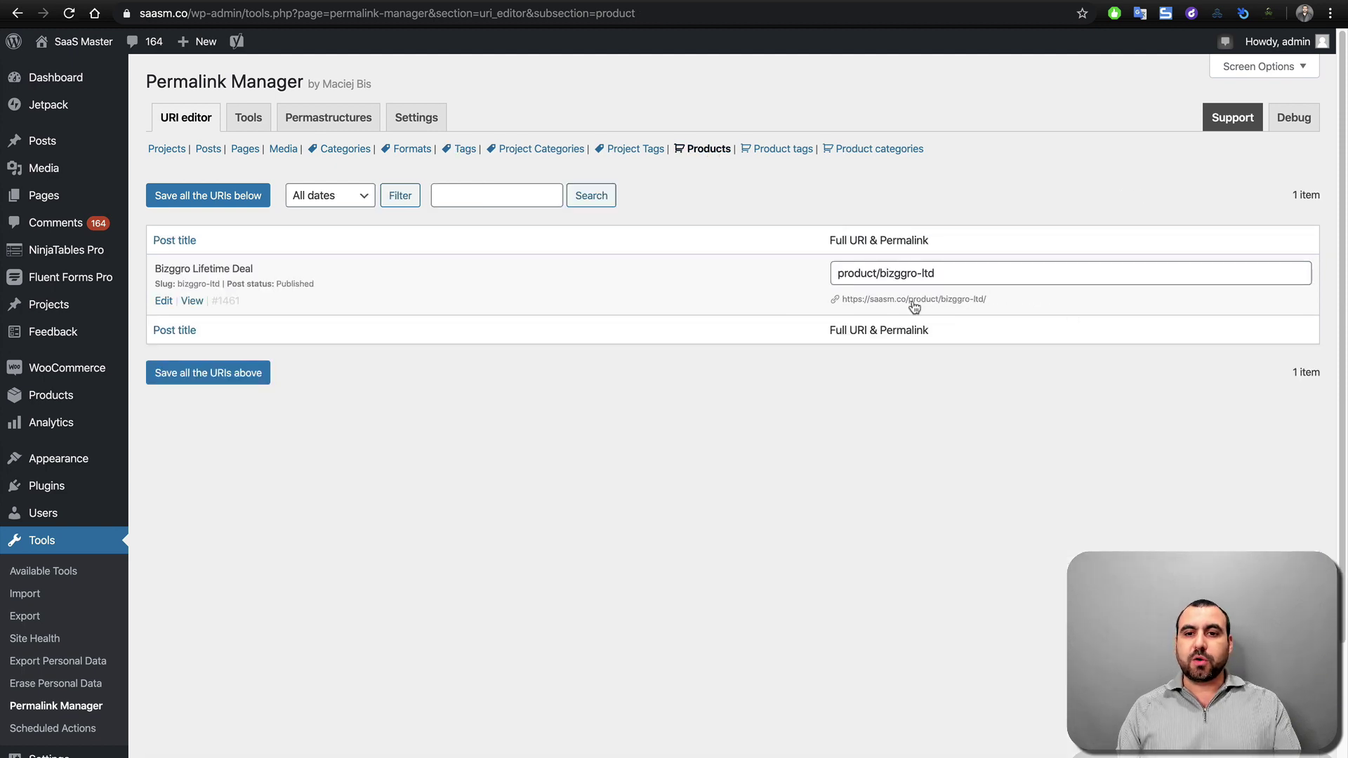
click(850, 281)
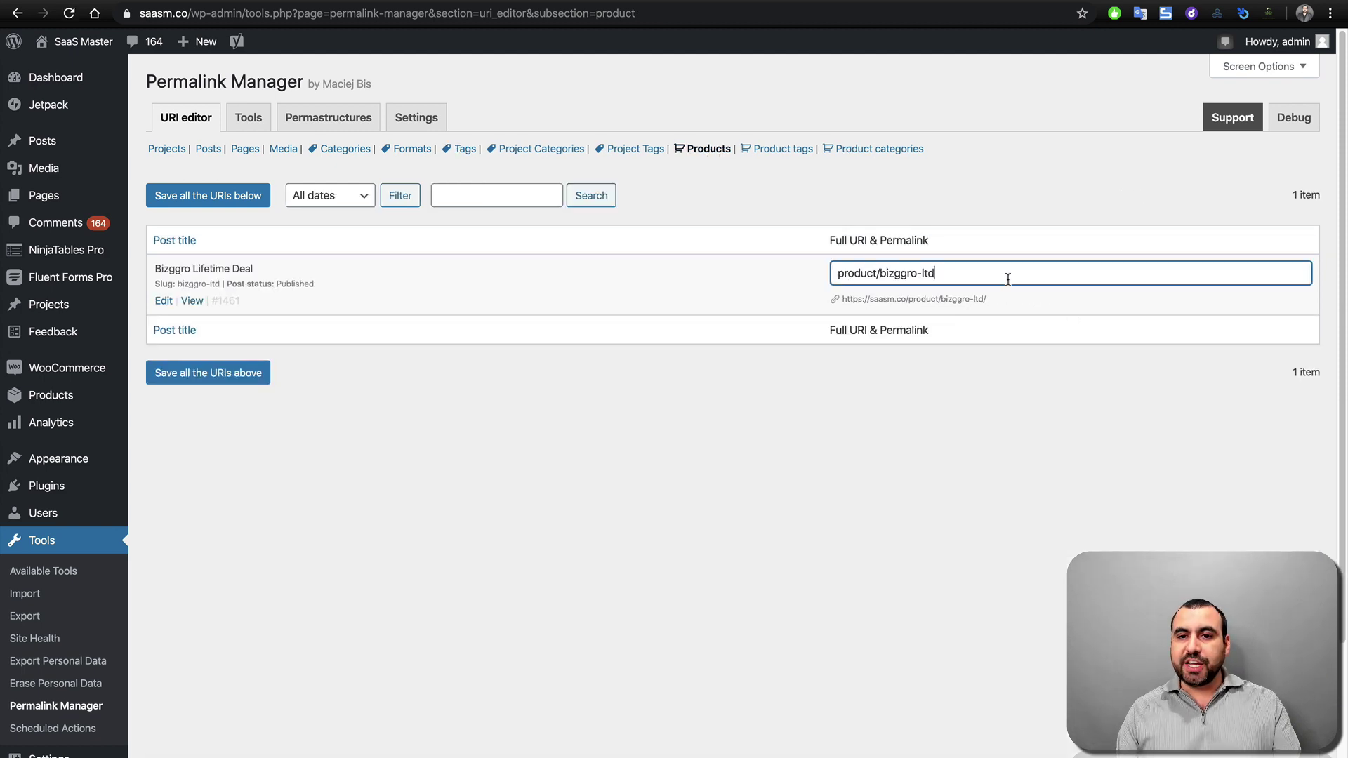
click(864, 151)
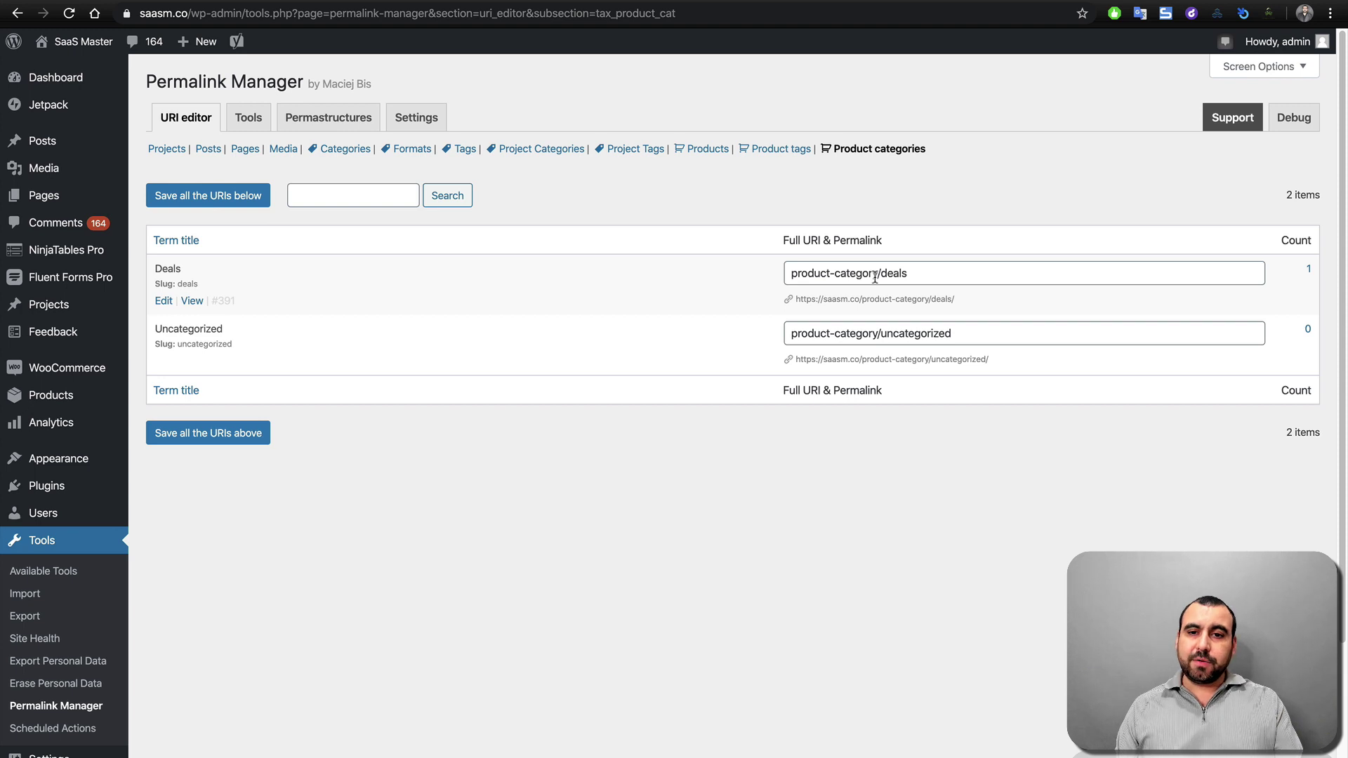
Replace the category URIs with 'deals' and 'uncategorized' and save, updating 2 slugs.
triple_click(882, 275)
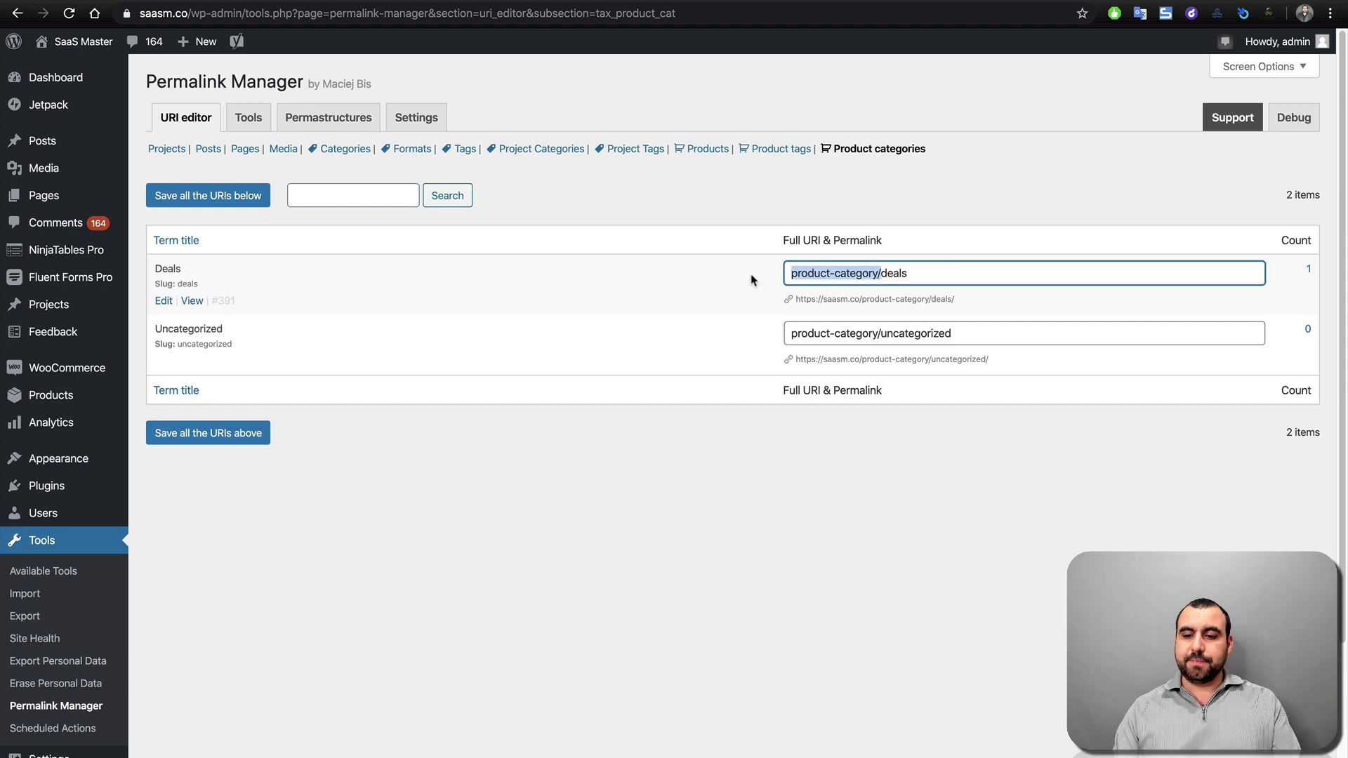
text(deals)
click(685, 263)
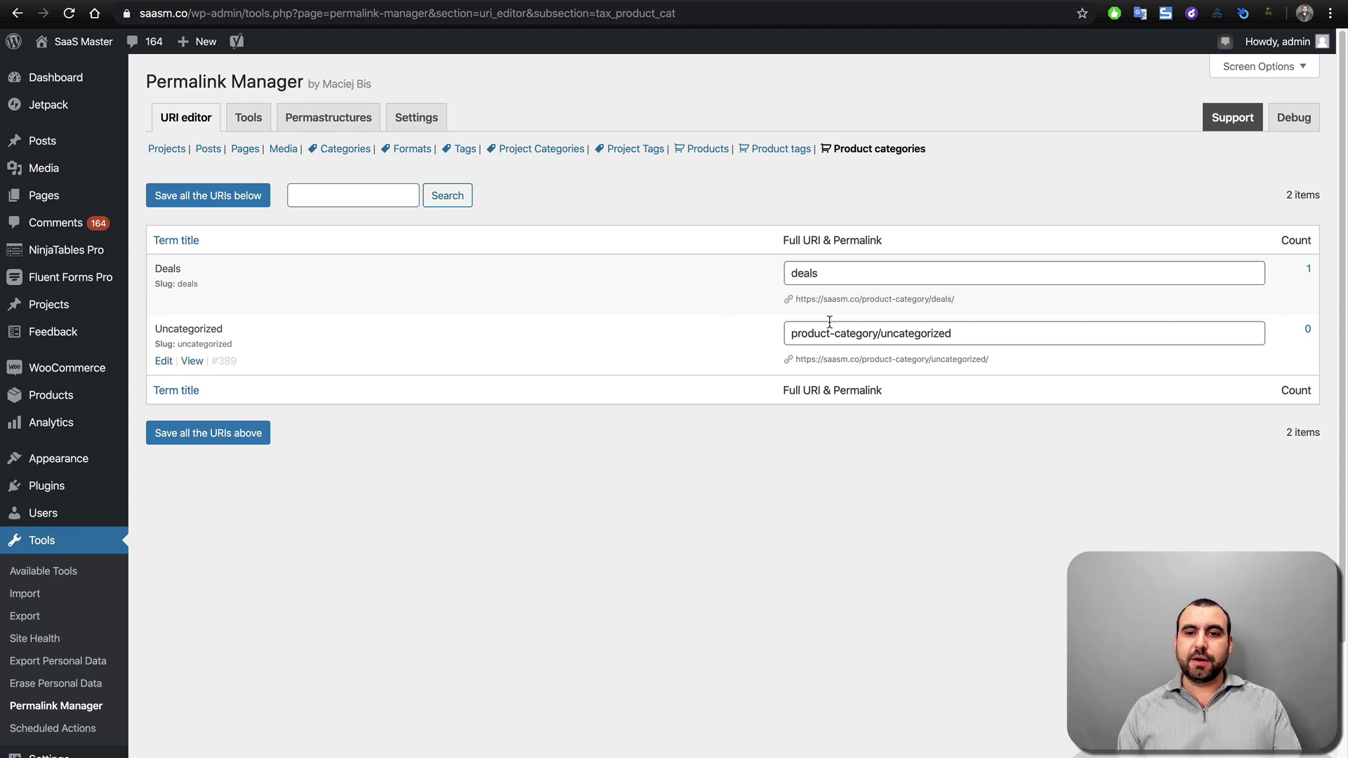
triple_click(880, 333)
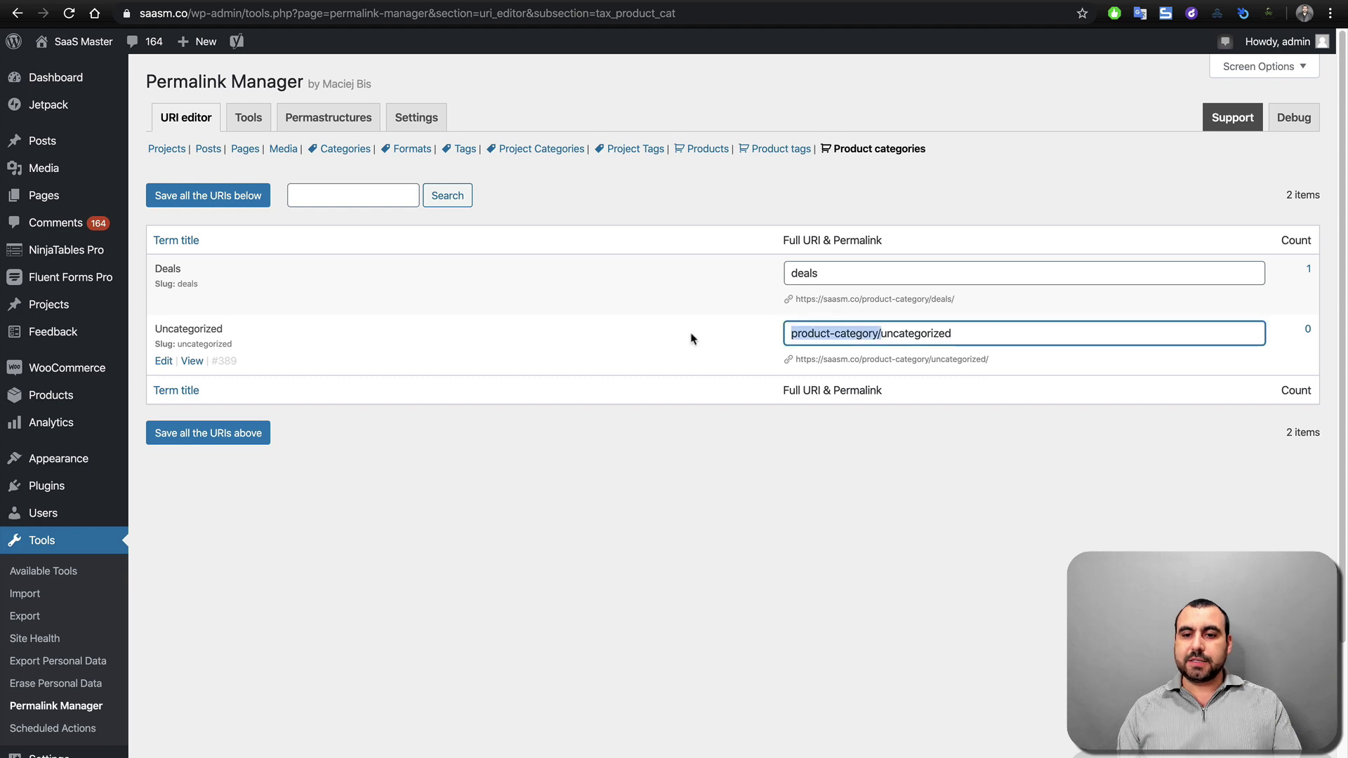
text(uncategorized)
click(593, 330)
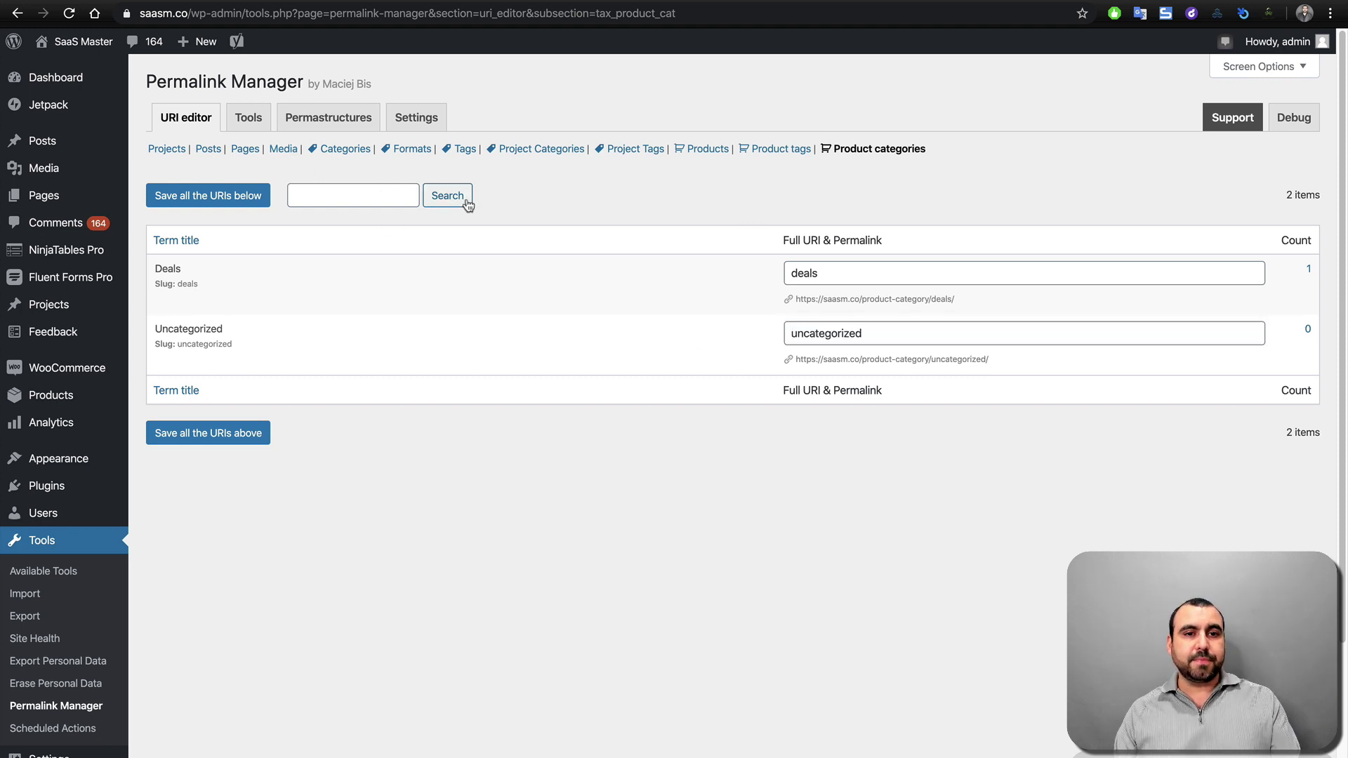
click(246, 196)
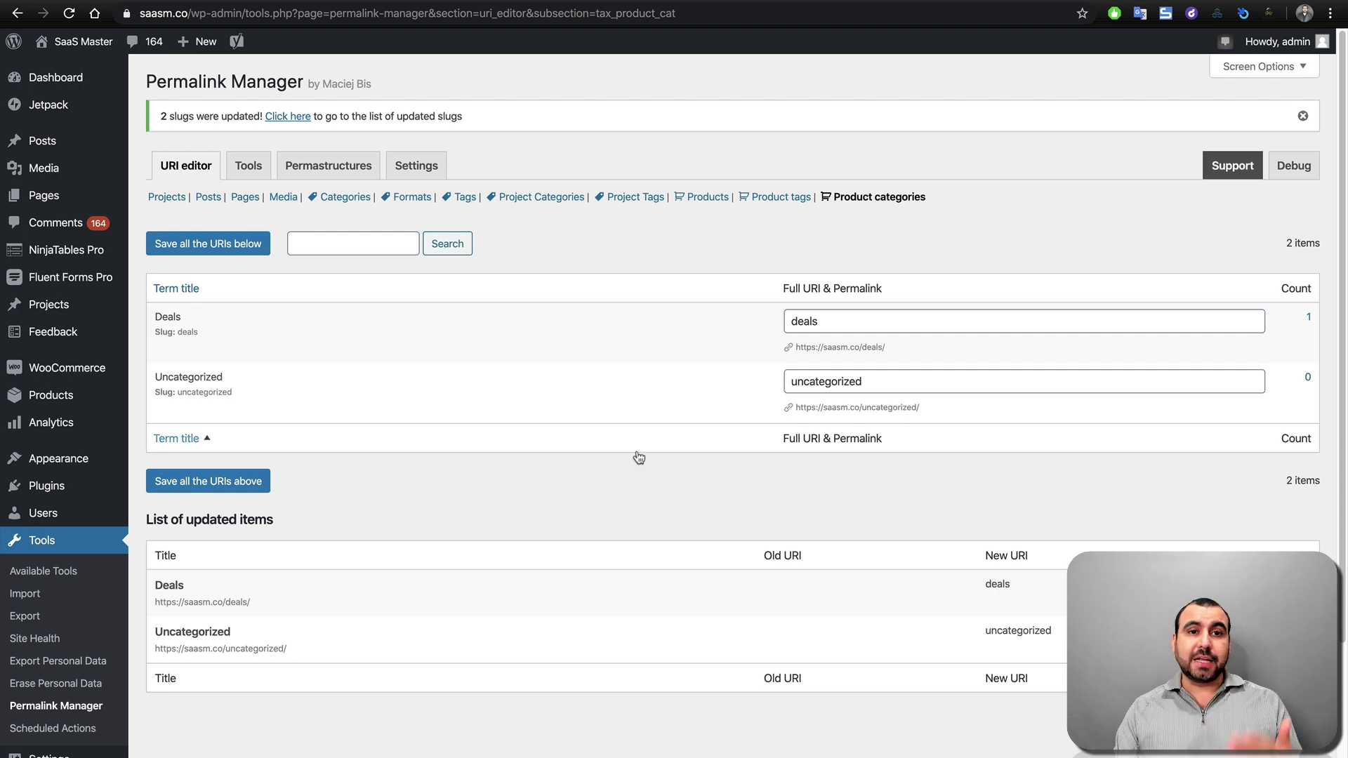
Check the Permalink Duplicates and Regenerate/Reset tools, then return to the URI editor.
click(257, 169)
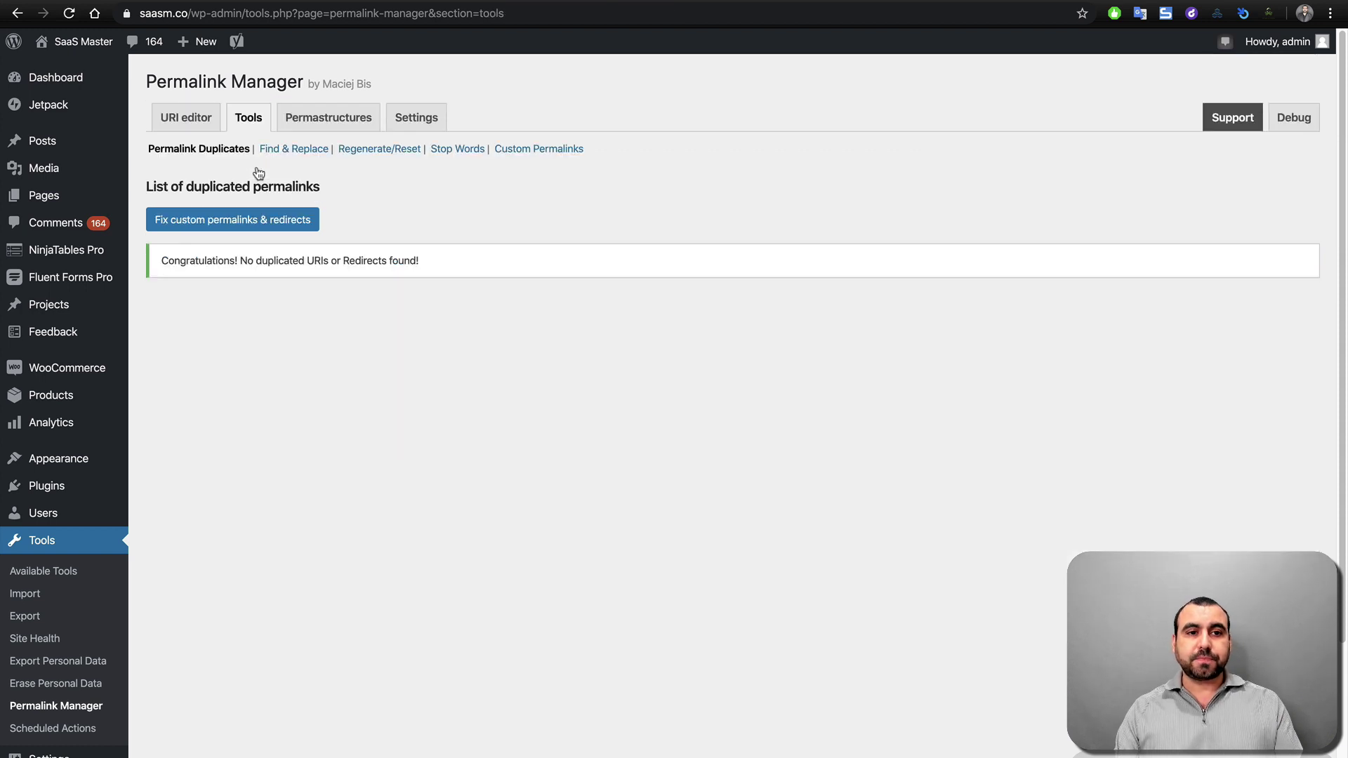
click(380, 156)
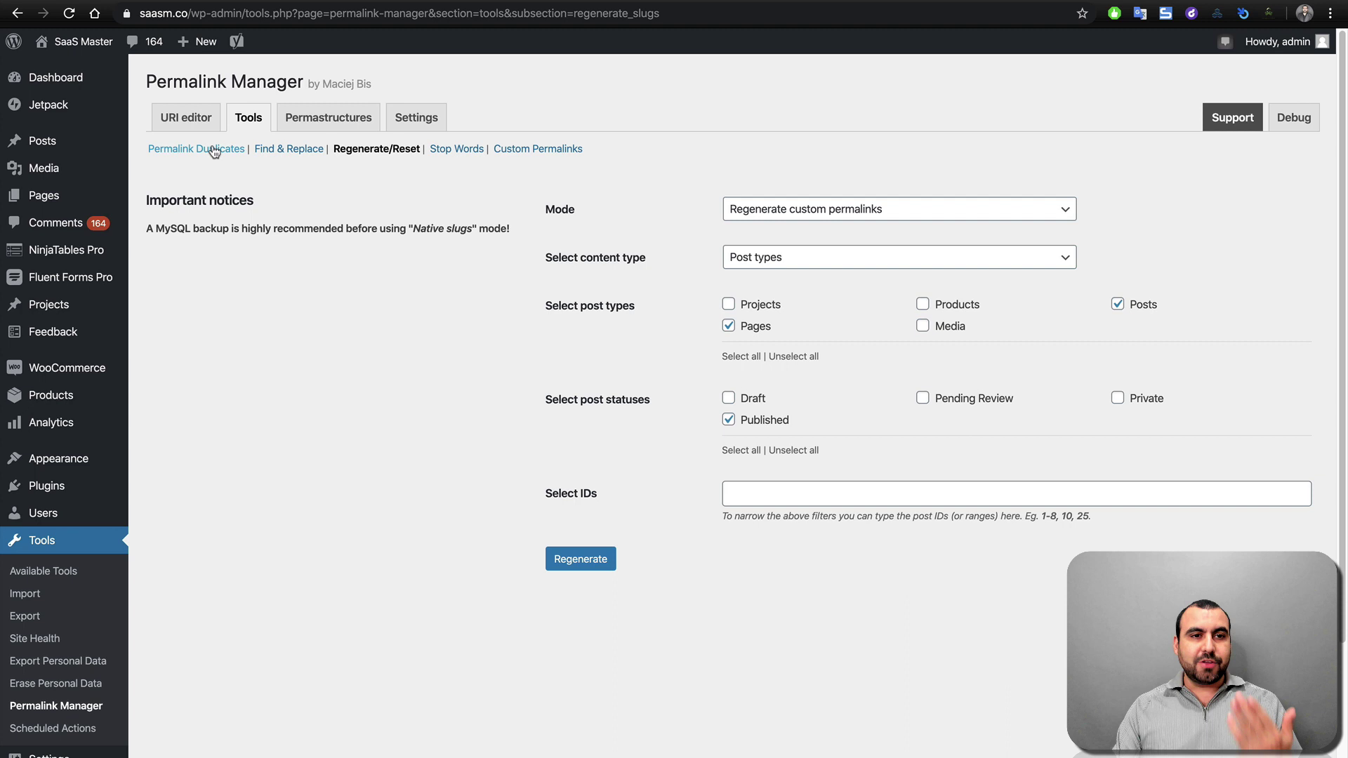
click(196, 124)
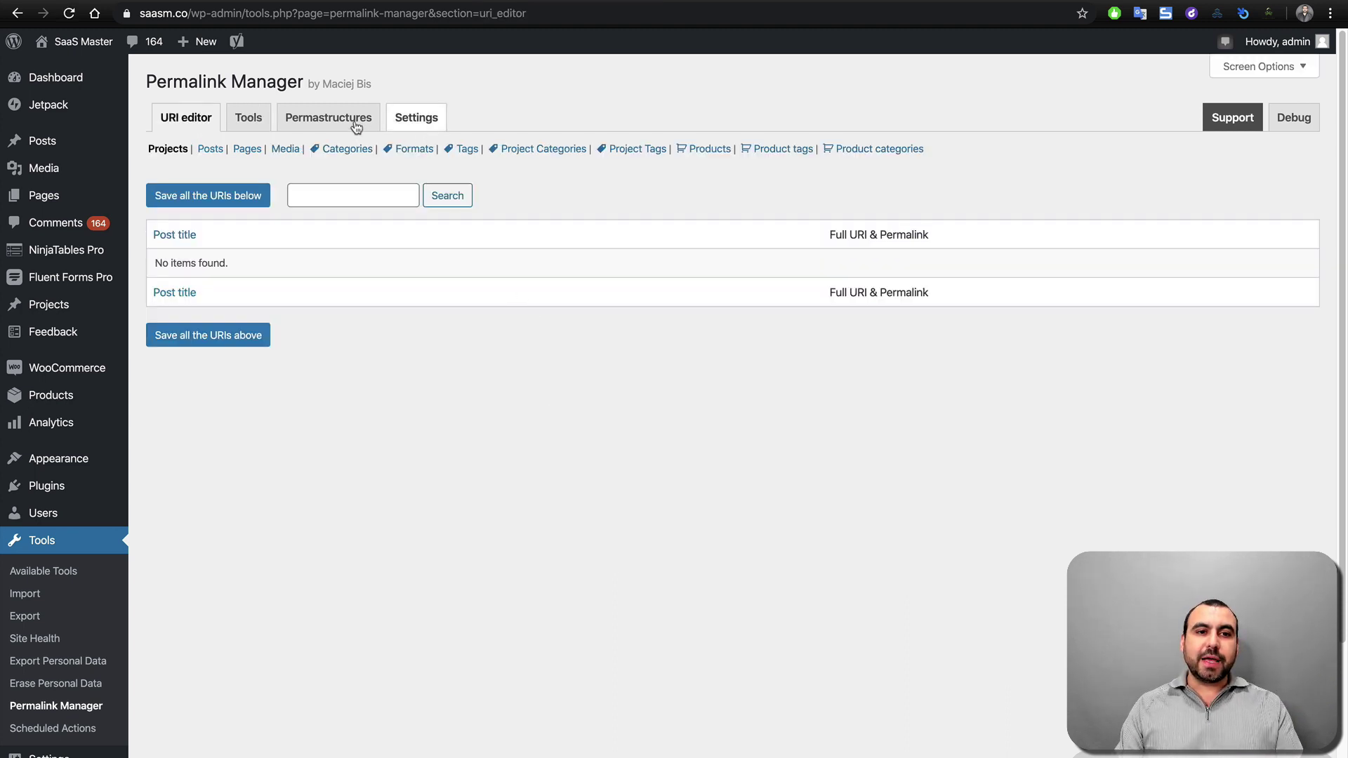
Open Tools > Find & Replace, keeping the mode Custom URIs and content type Post types.
click(263, 125)
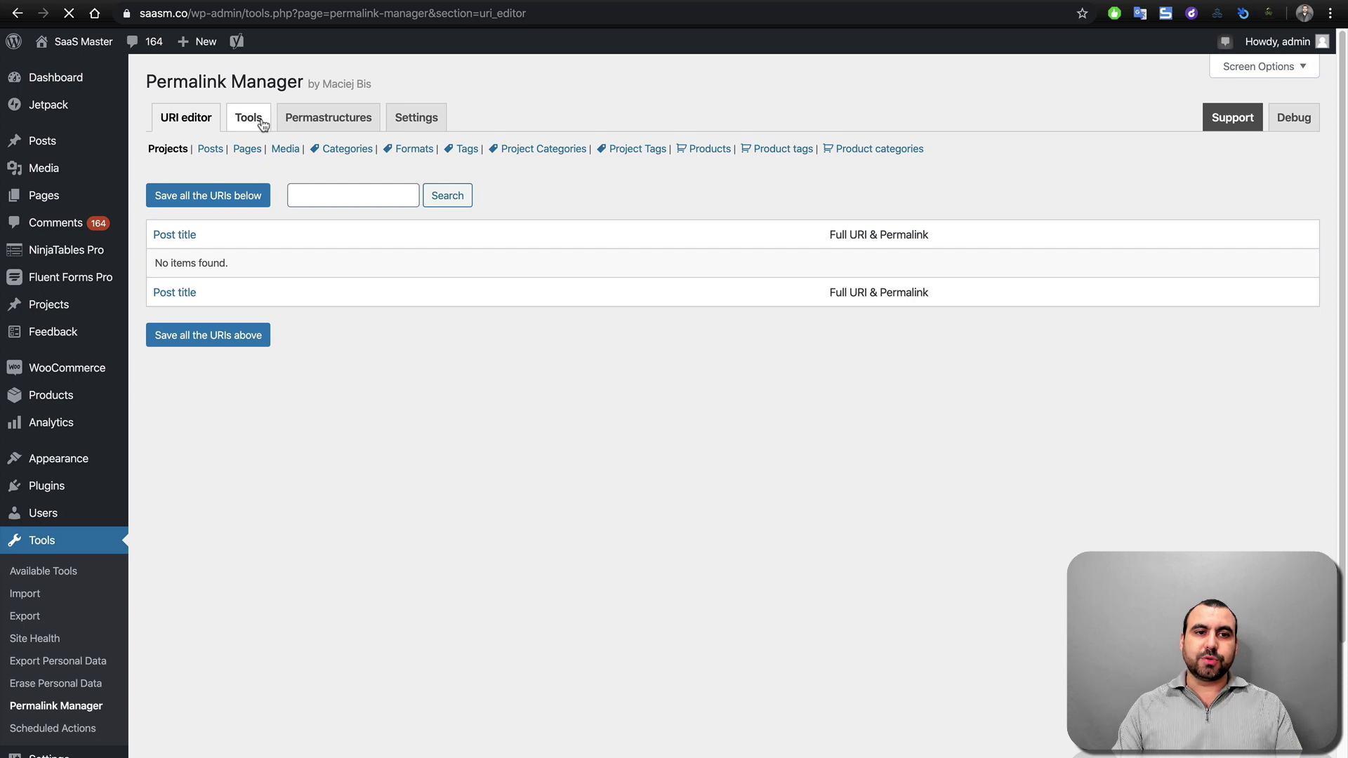
click(286, 150)
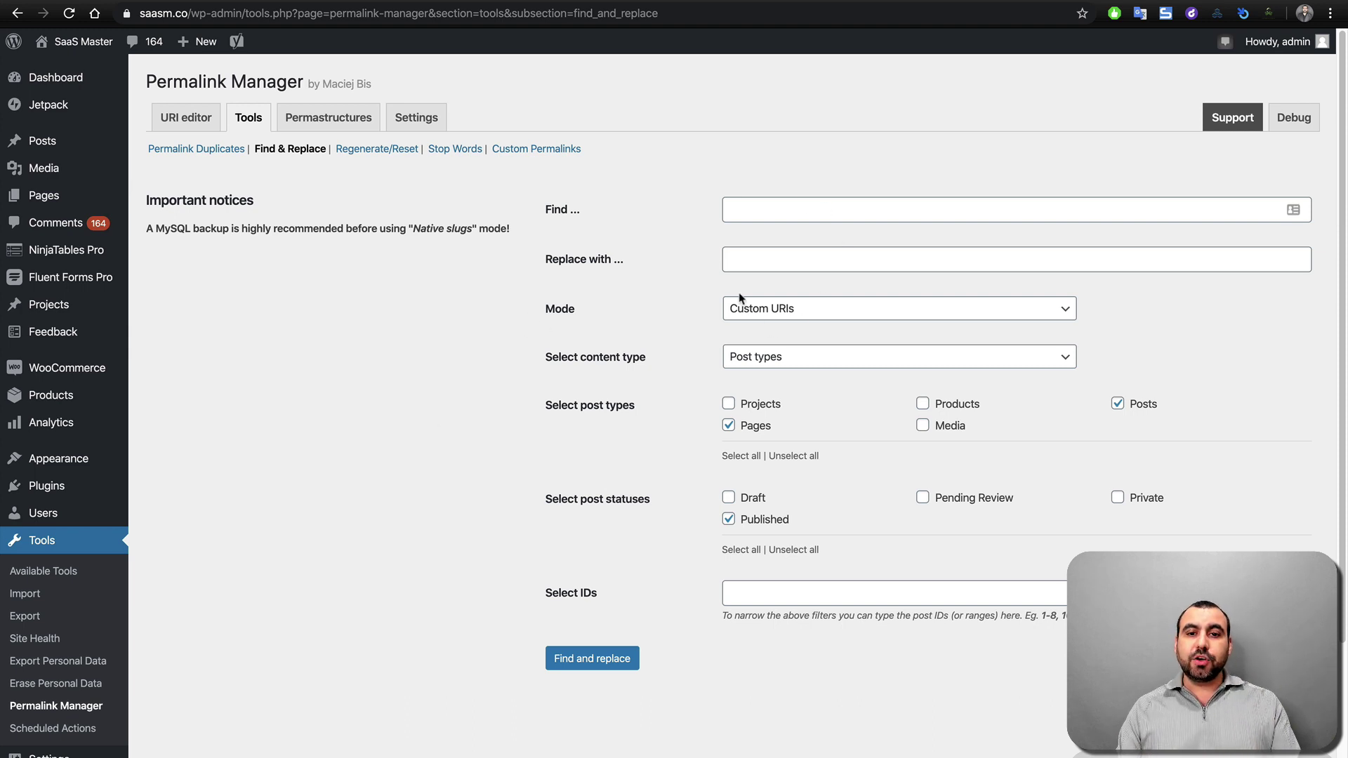
click(878, 306)
click(550, 354)
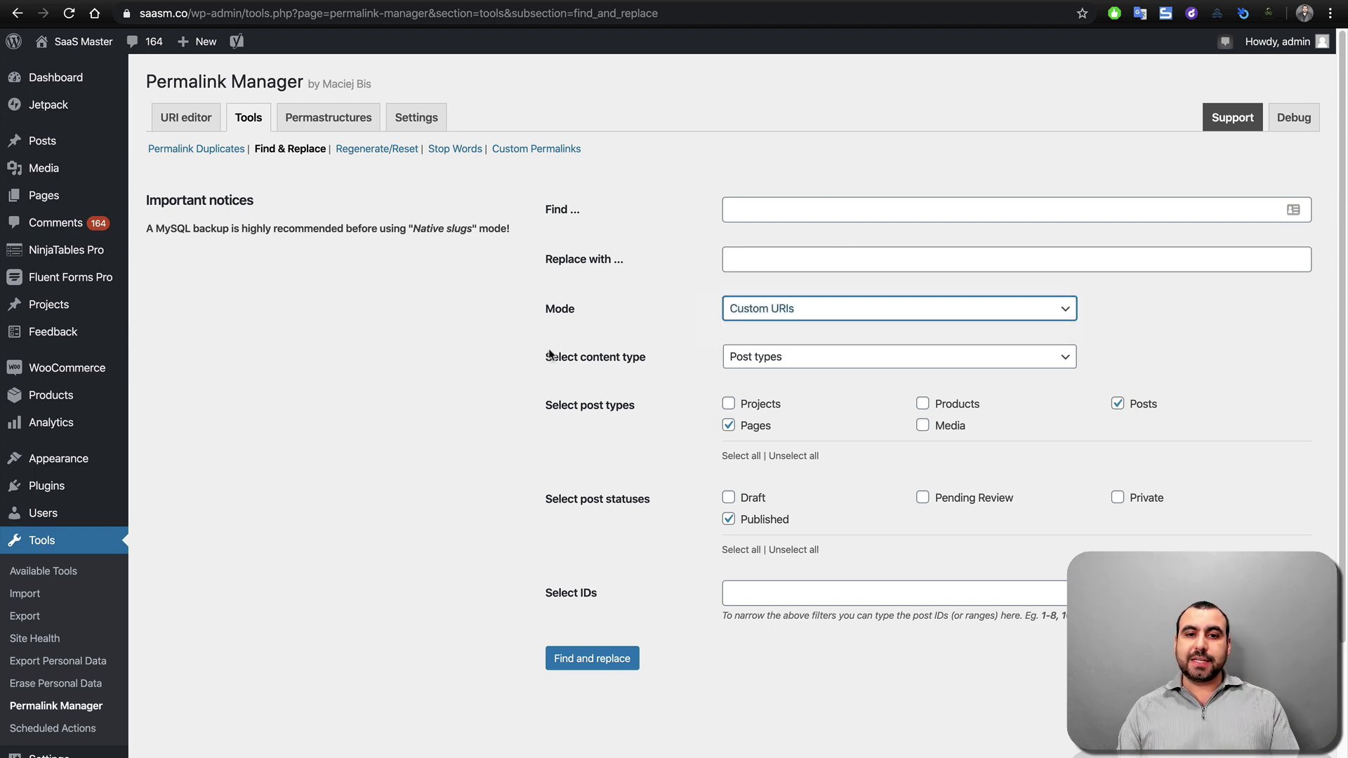
click(863, 369)
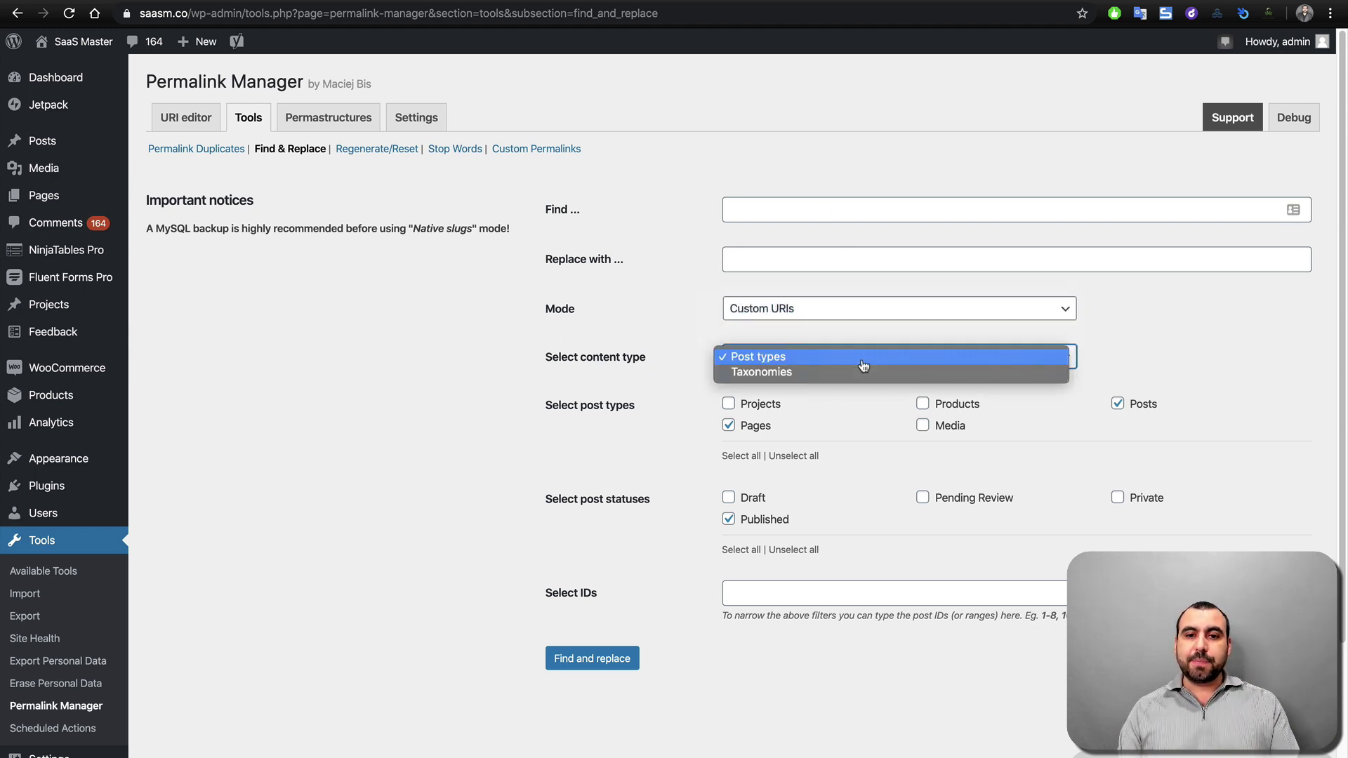
click(509, 394)
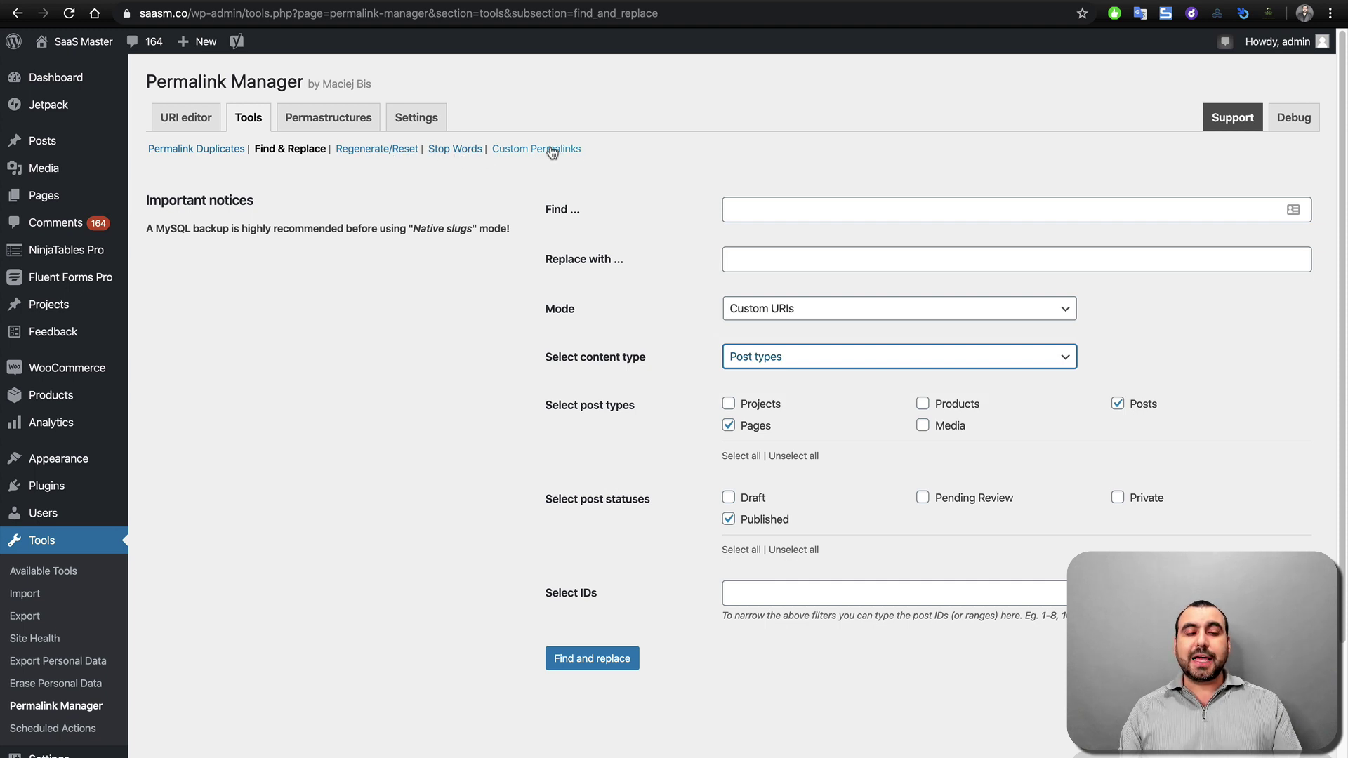
Open the Permastructures tab, highlight the Projects 'project/' base and show its additional settings.
click(327, 121)
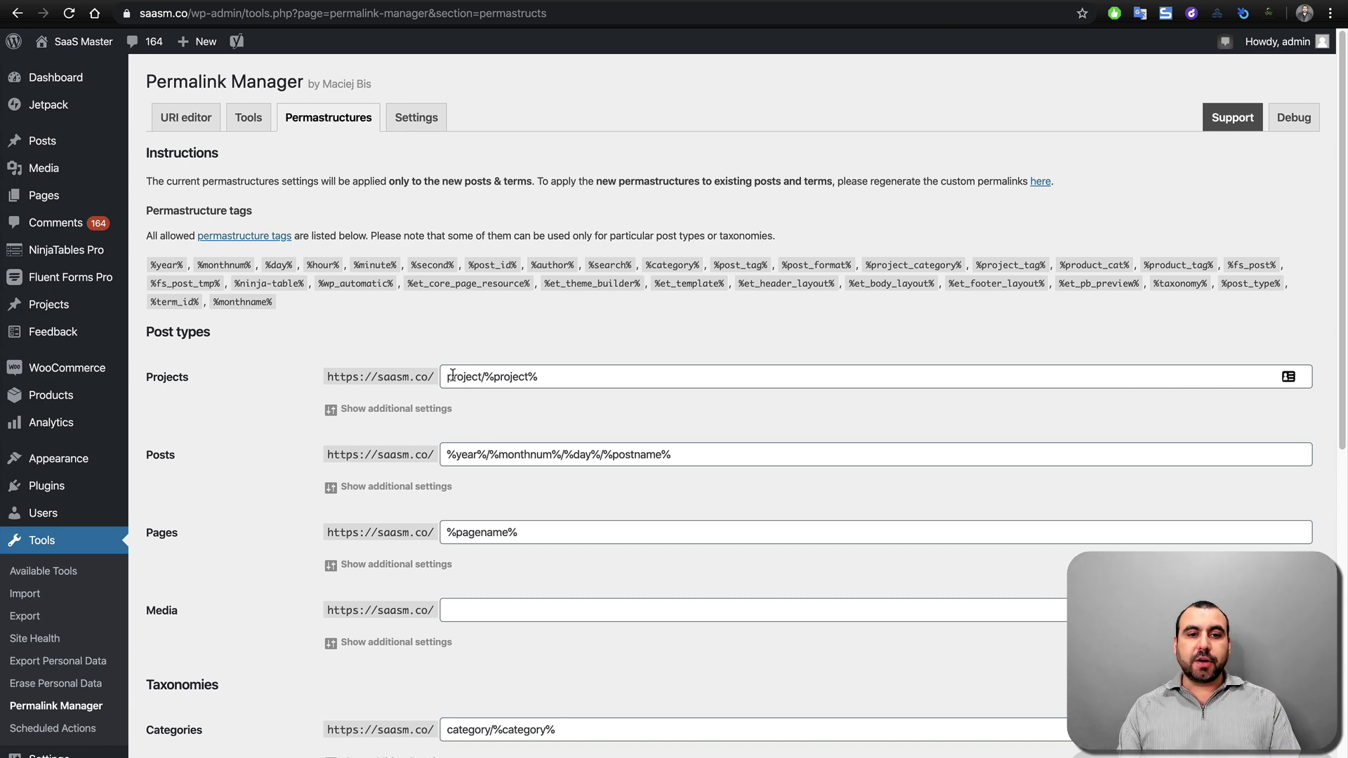
drag(486, 376, 430, 379)
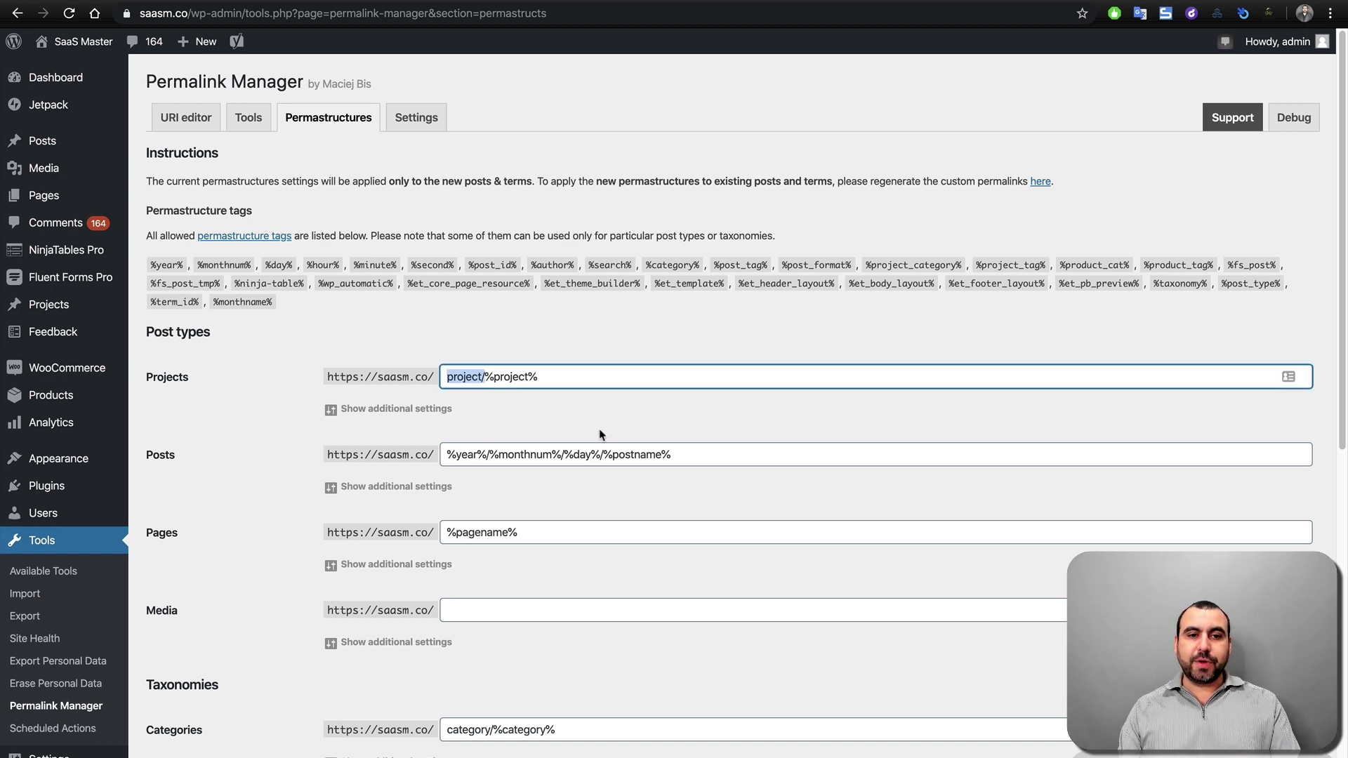
click(587, 410)
scroll(588, 409, down, 5)
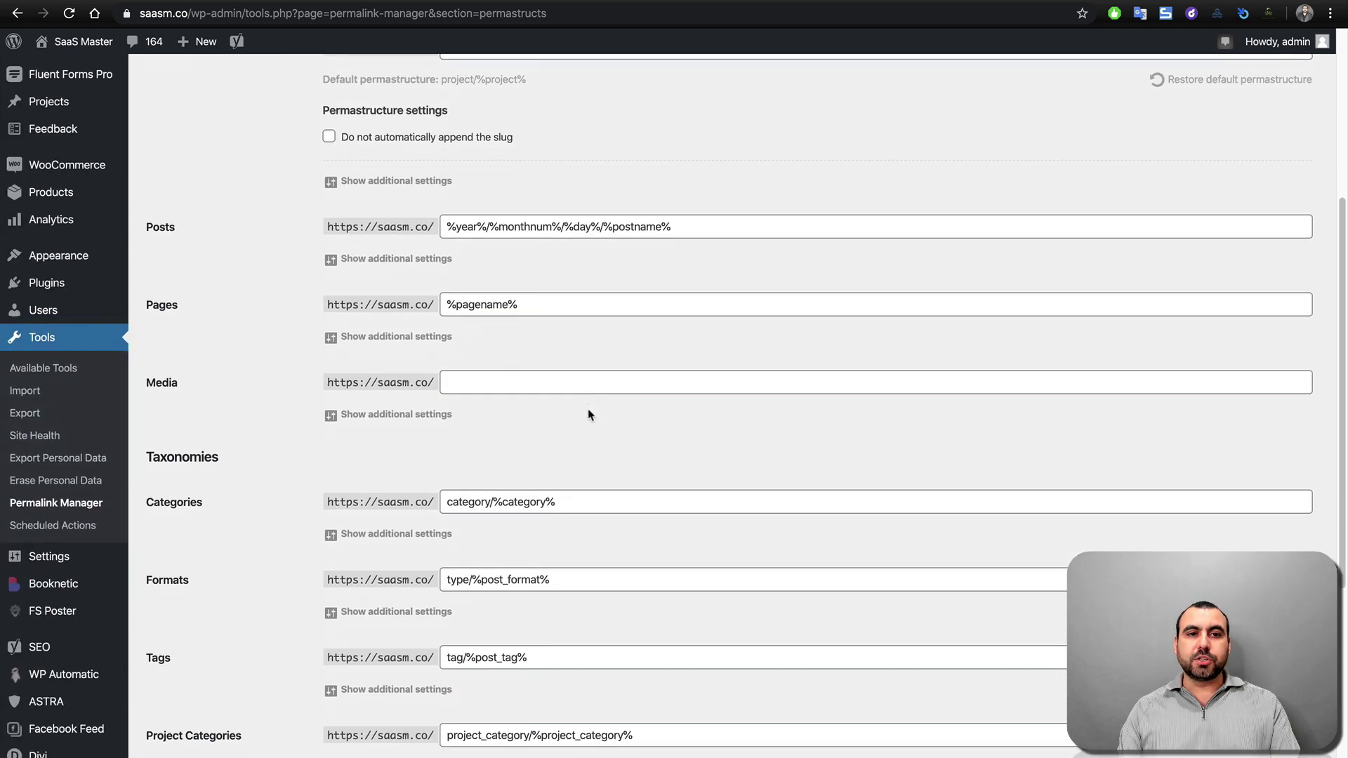
scroll(588, 414, up, 5)
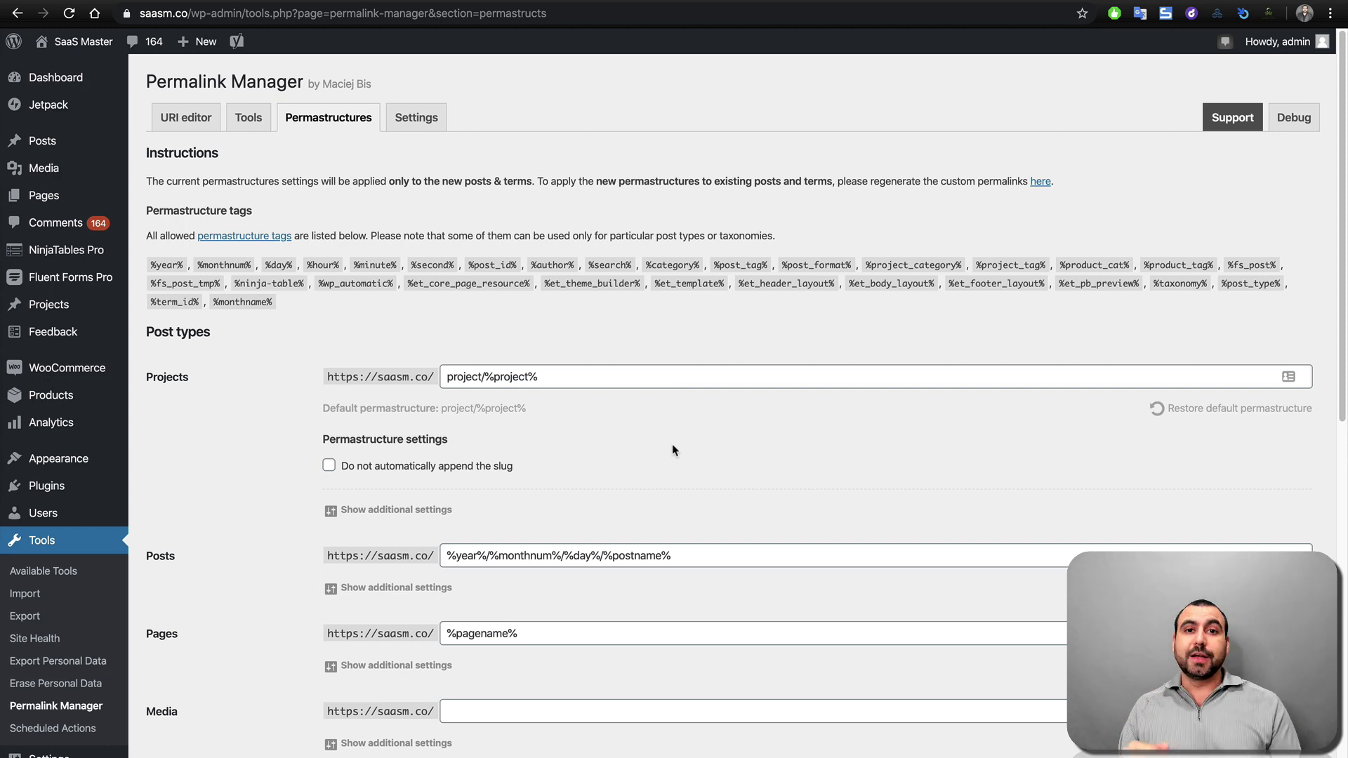
Open the Settings tab and review SEO functions & redirects, including the 301 canonical redirect.
click(418, 115)
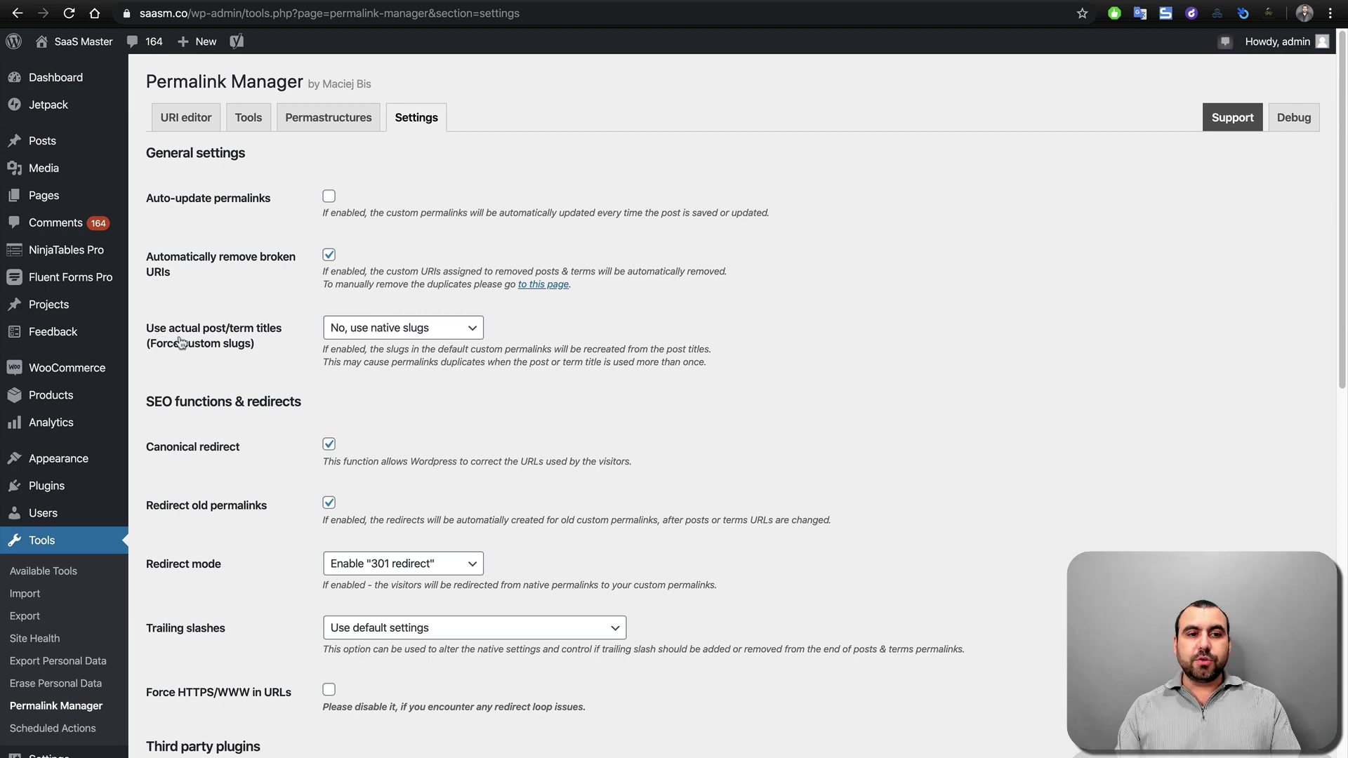
drag(152, 401, 329, 409)
click(329, 409)
scroll(328, 409, down, 2)
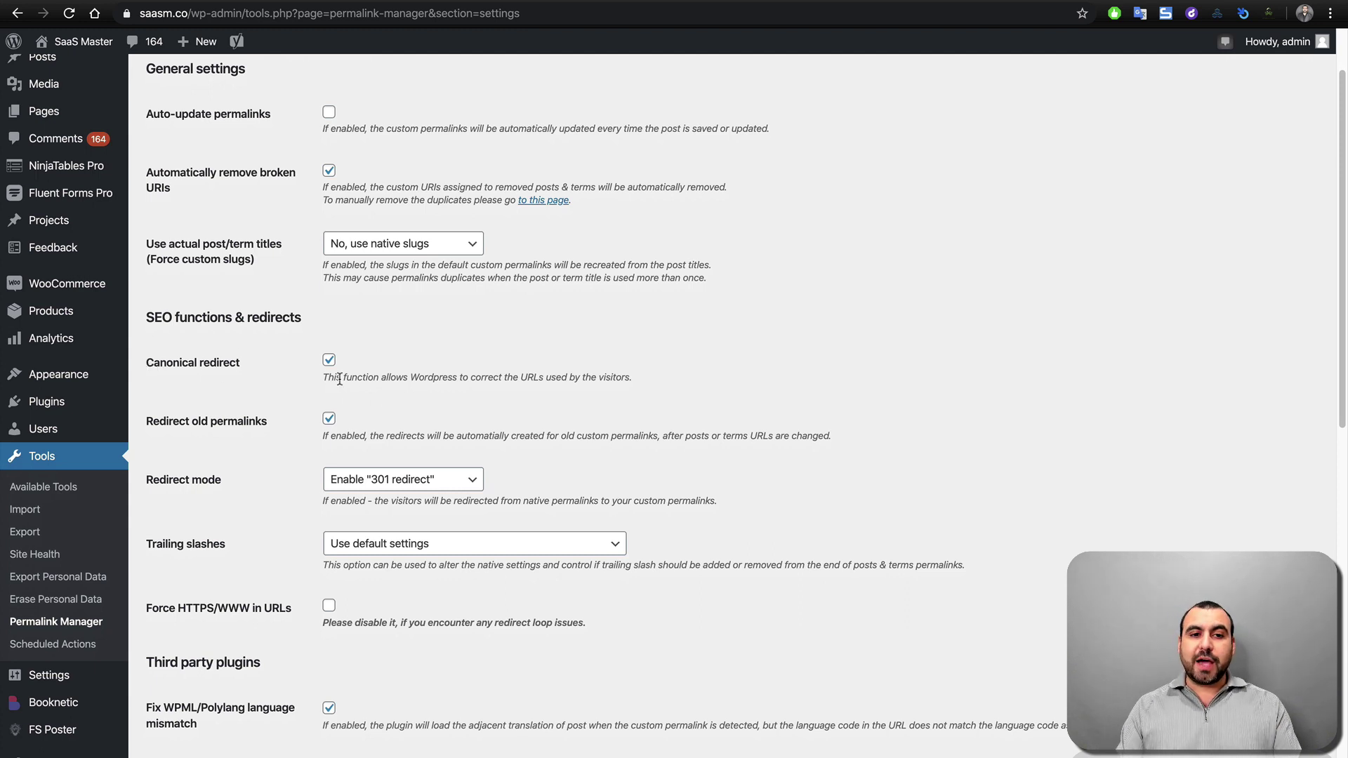
drag(340, 378, 563, 378)
click(563, 378)
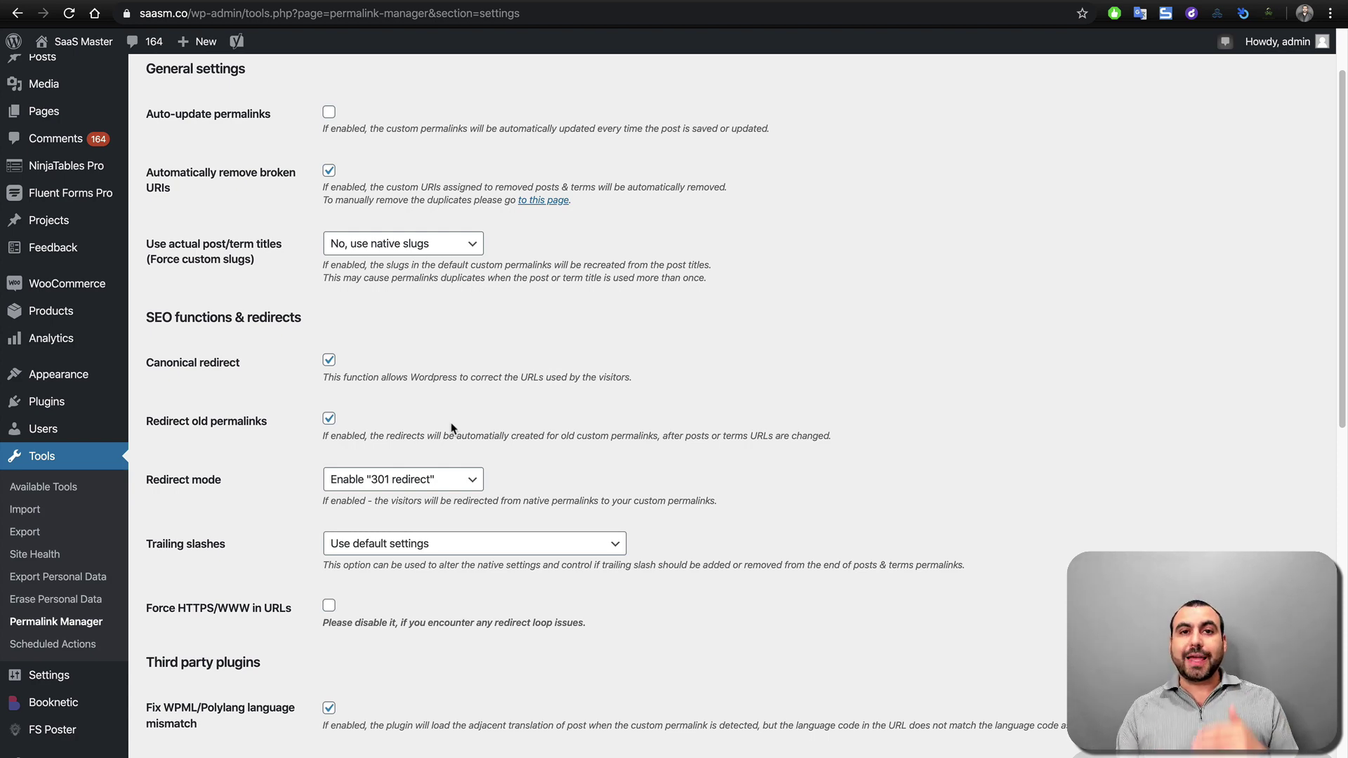
scroll(452, 428, down, 10)
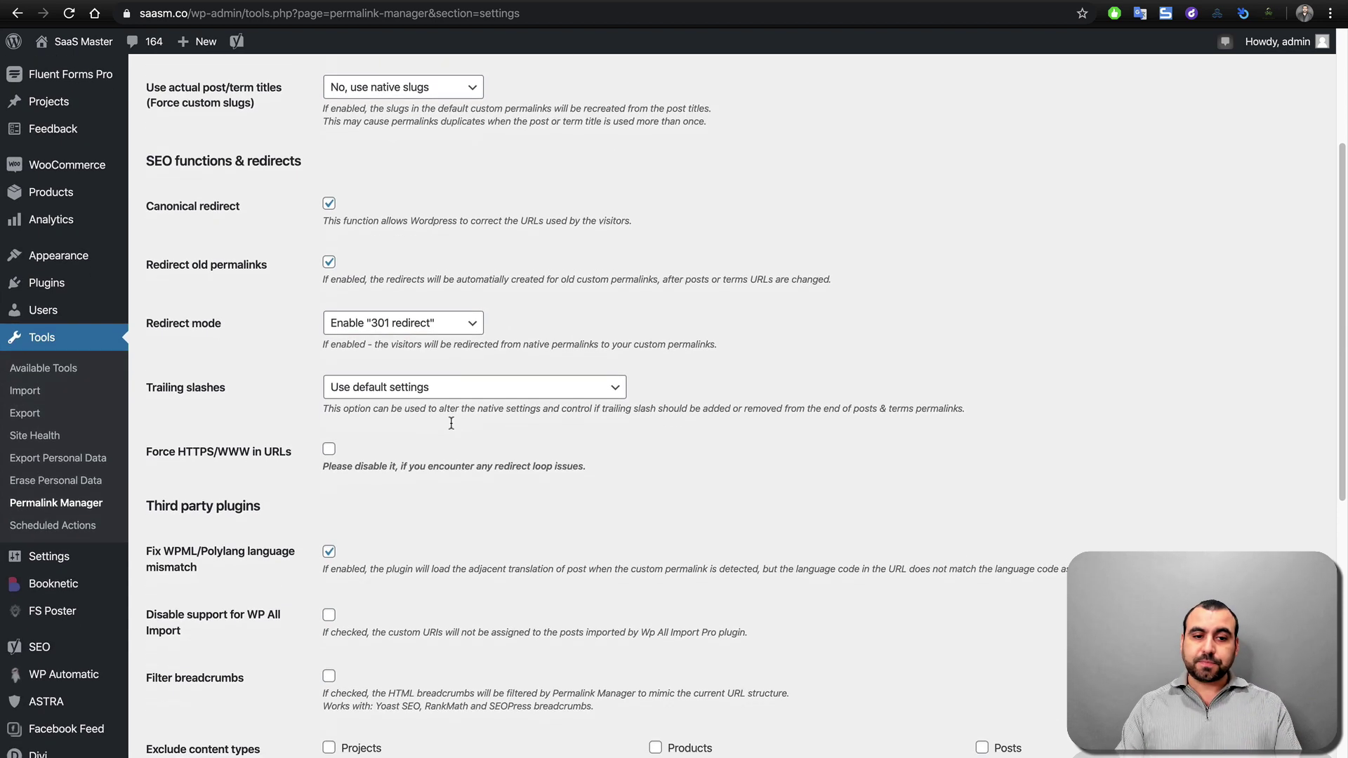
scroll(452, 428, up, 15)
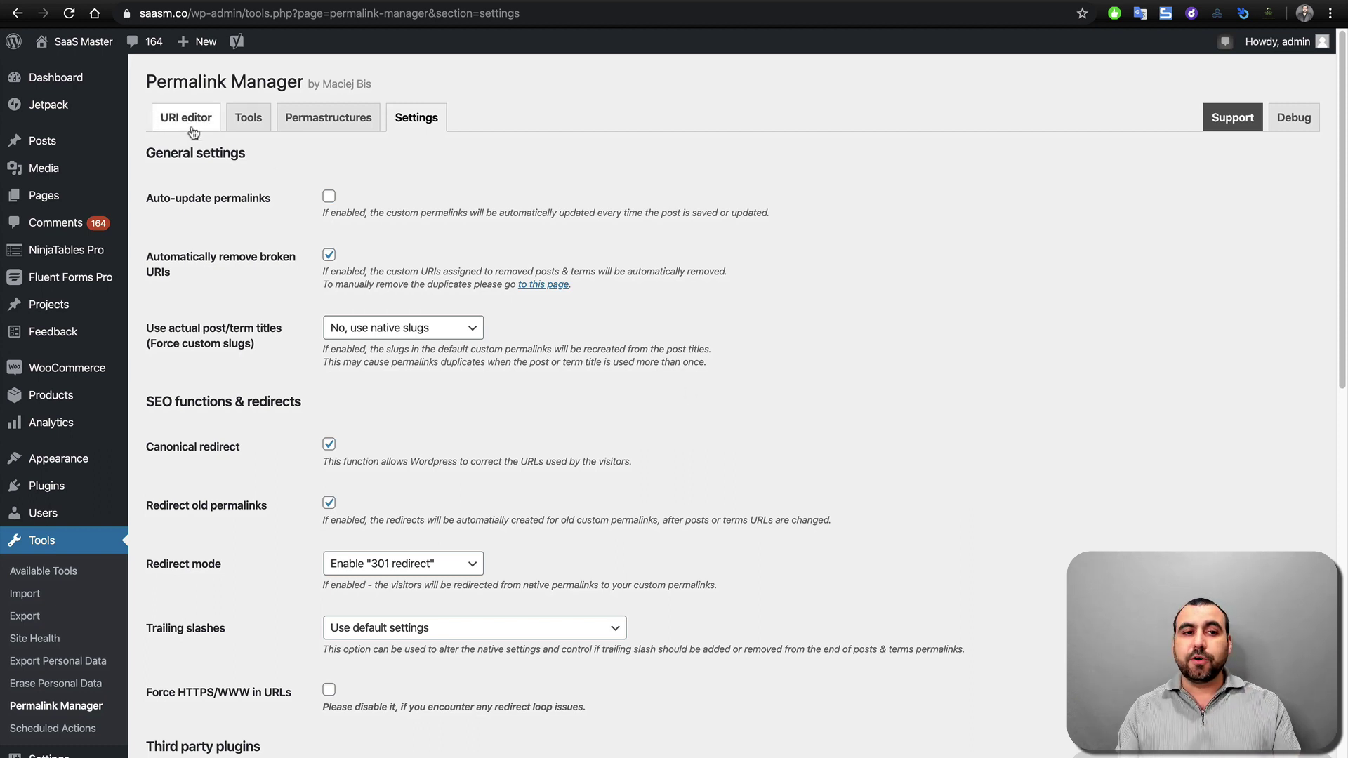
From All Posts, open 'Pages by User Role for WordPress' in the block editor.
click(31, 144)
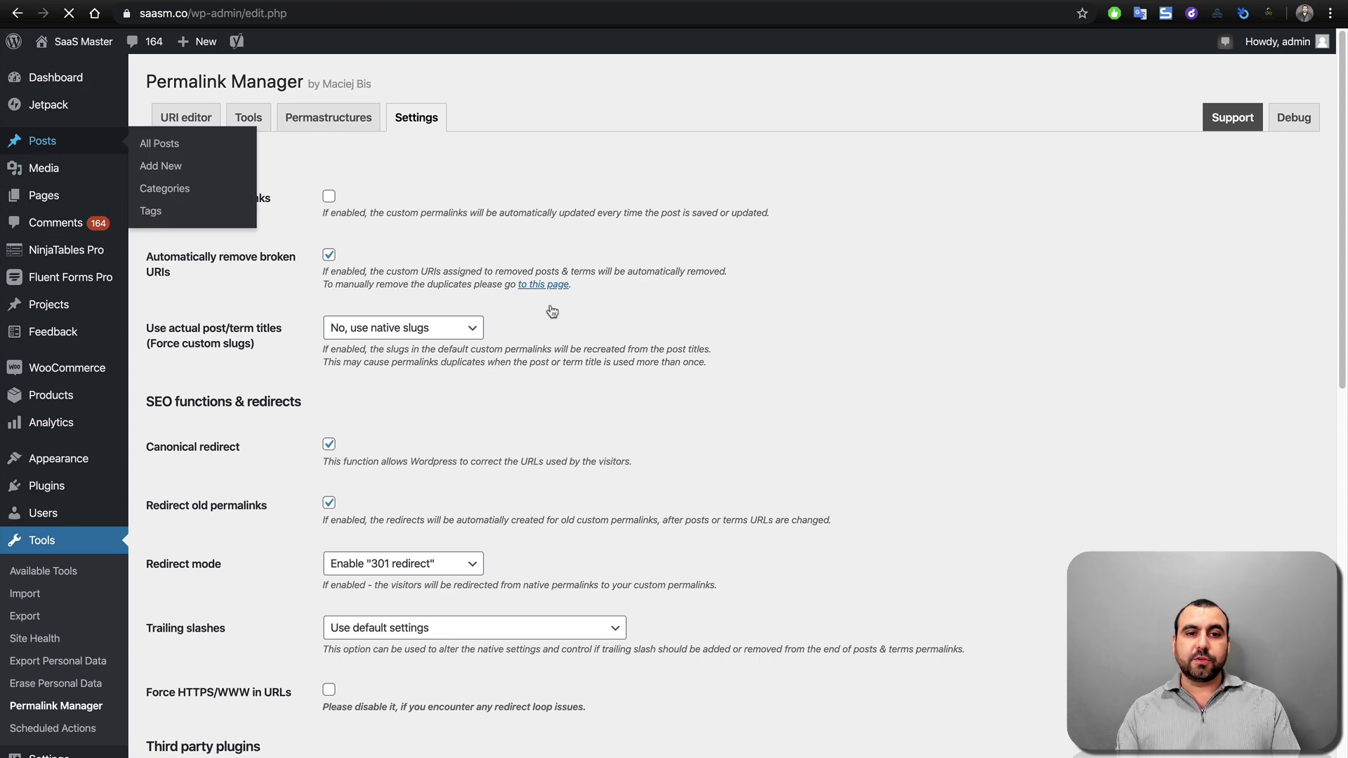
scroll(503, 463, down, 3)
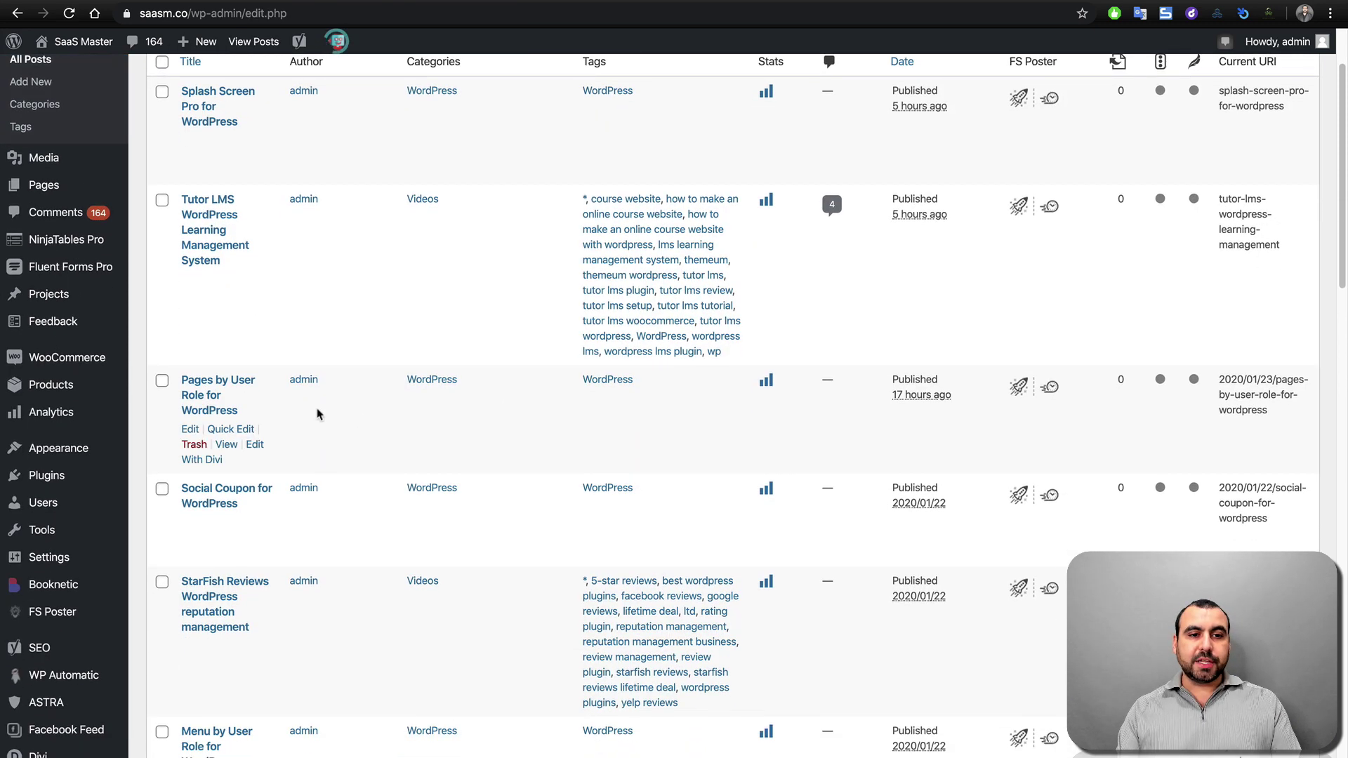
click(191, 430)
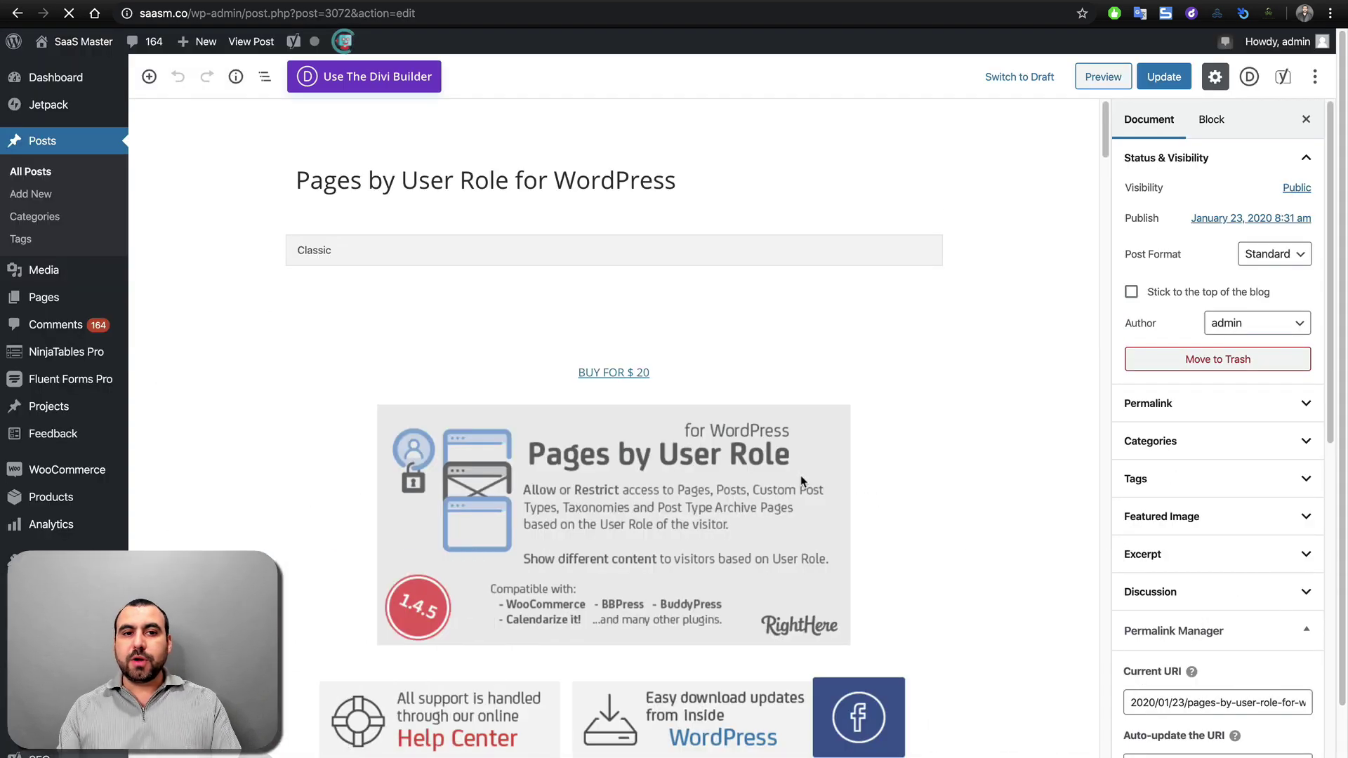
scroll(1158, 503, down, 3)
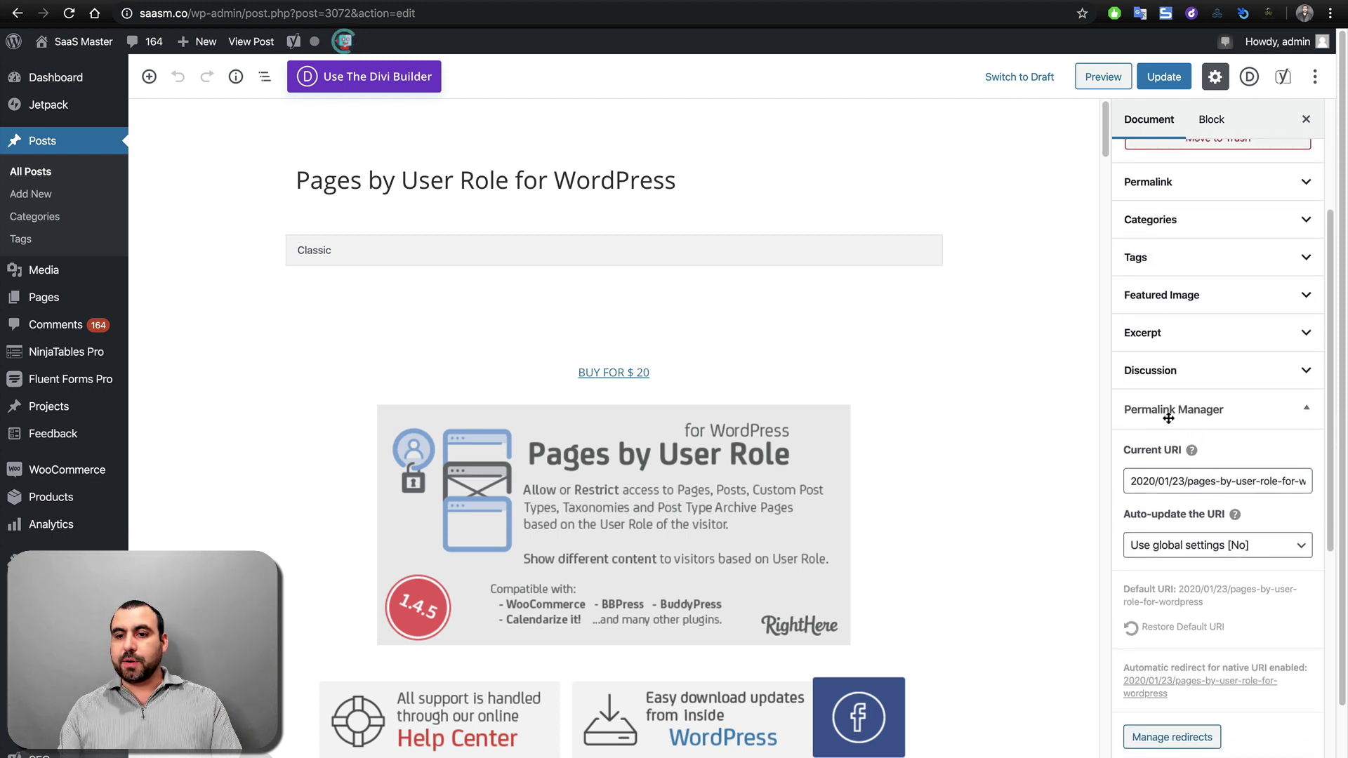
In Permalink Manager, remove '2020/01/23/' so the Current URI is pages-by-user-role-for-wordpress.
click(1306, 408)
scroll(1264, 527, down, 3)
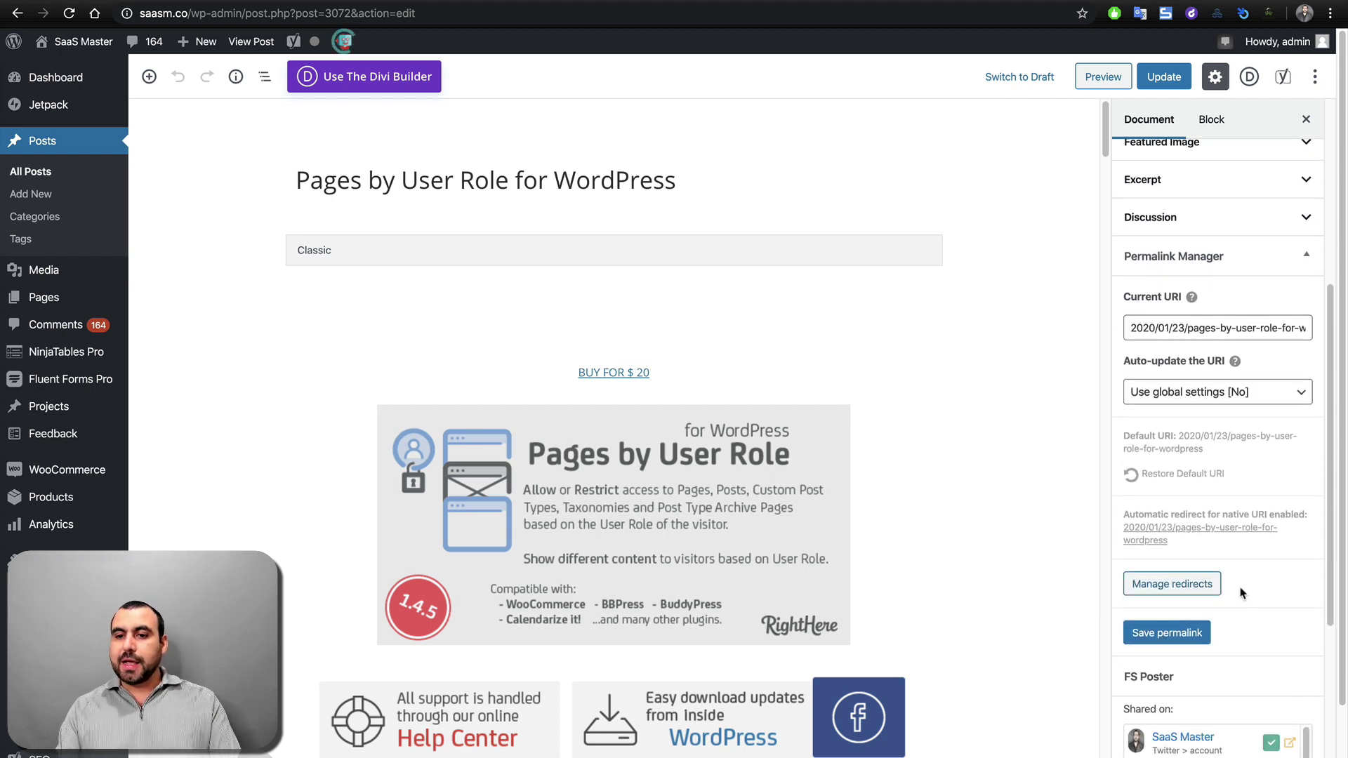
click(1232, 329)
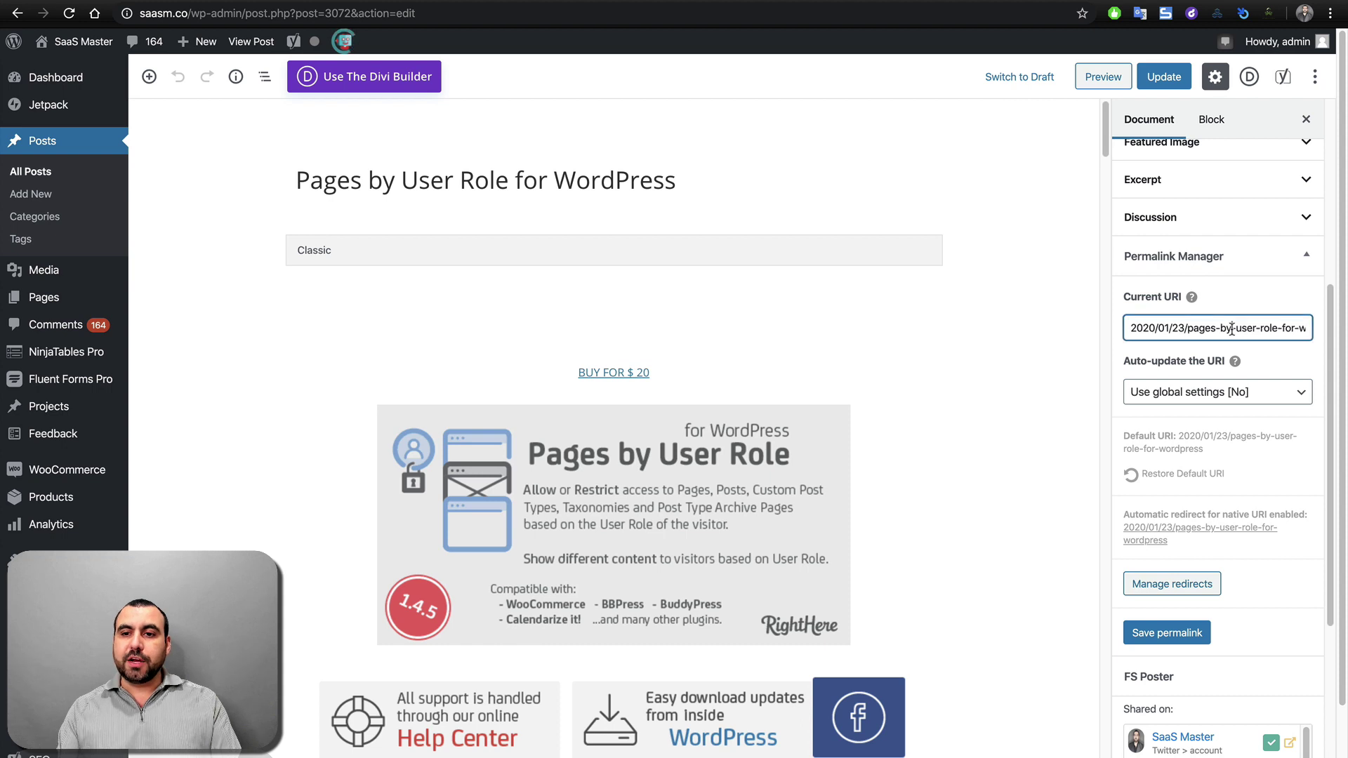
drag(1183, 329, 1116, 333)
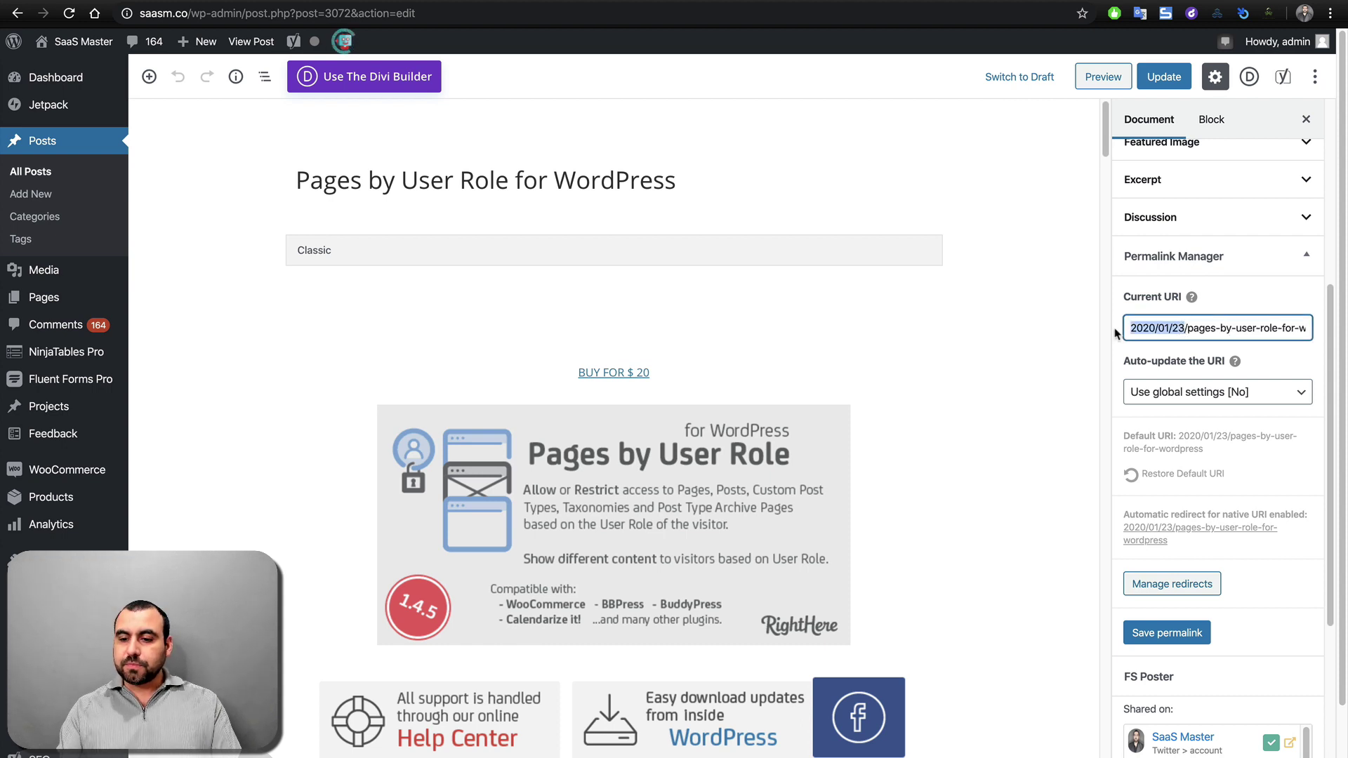
key(BackSpace)
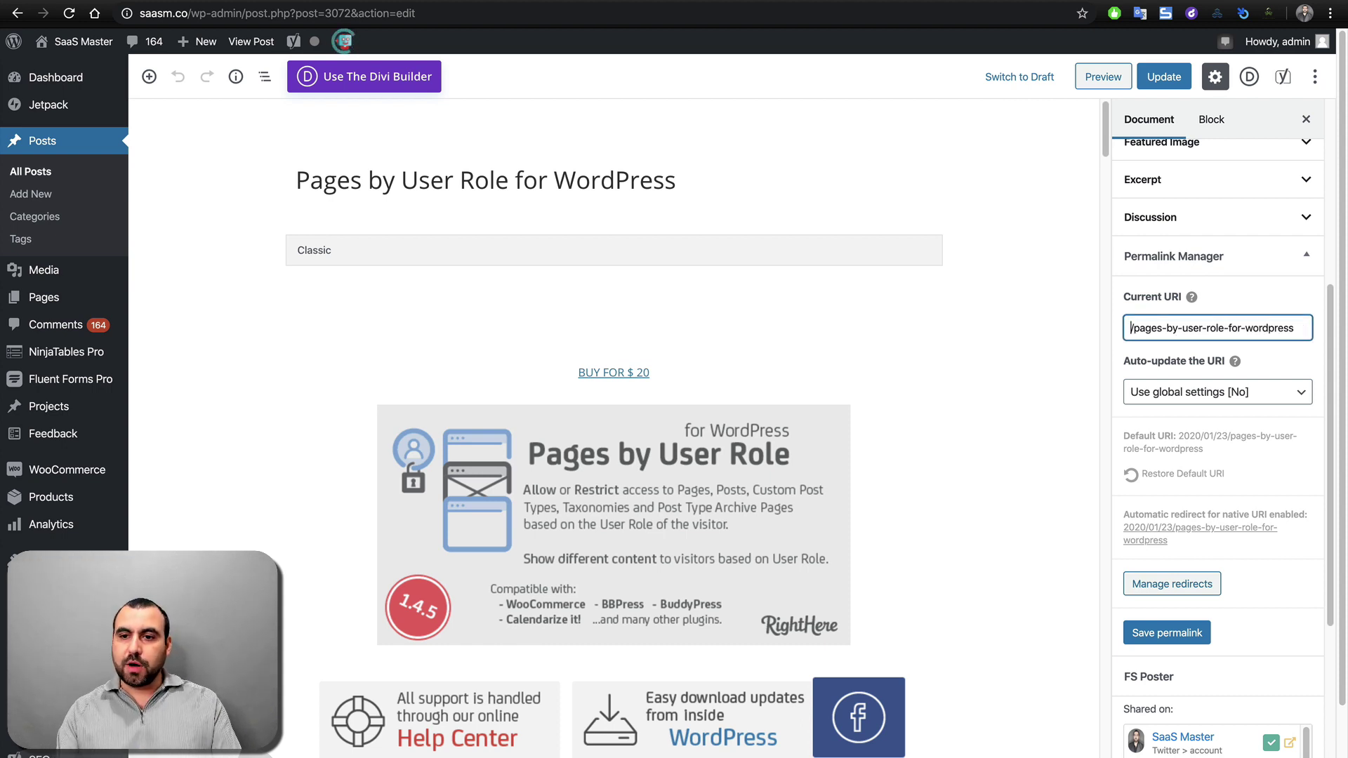
key(Delete)
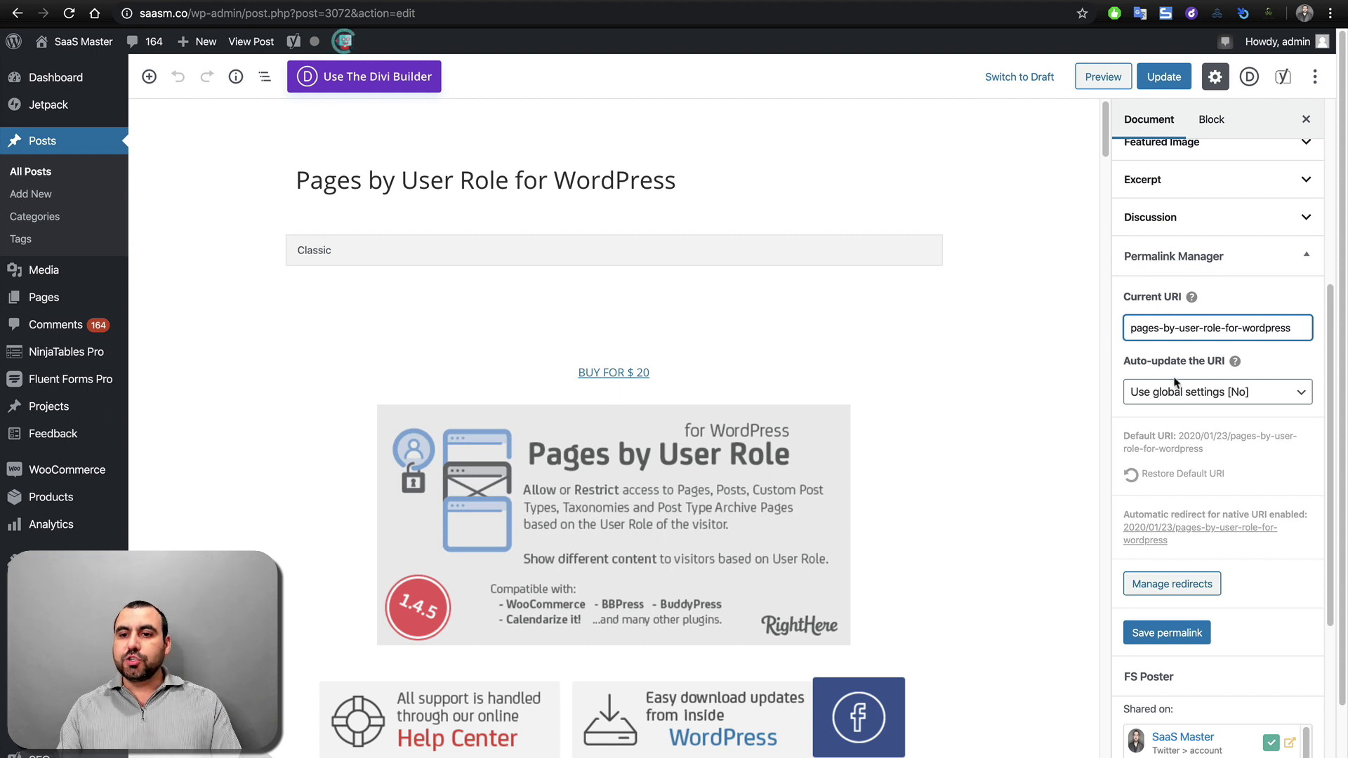
Set Auto-update the URI to No after briefly trying Yes.
click(1233, 394)
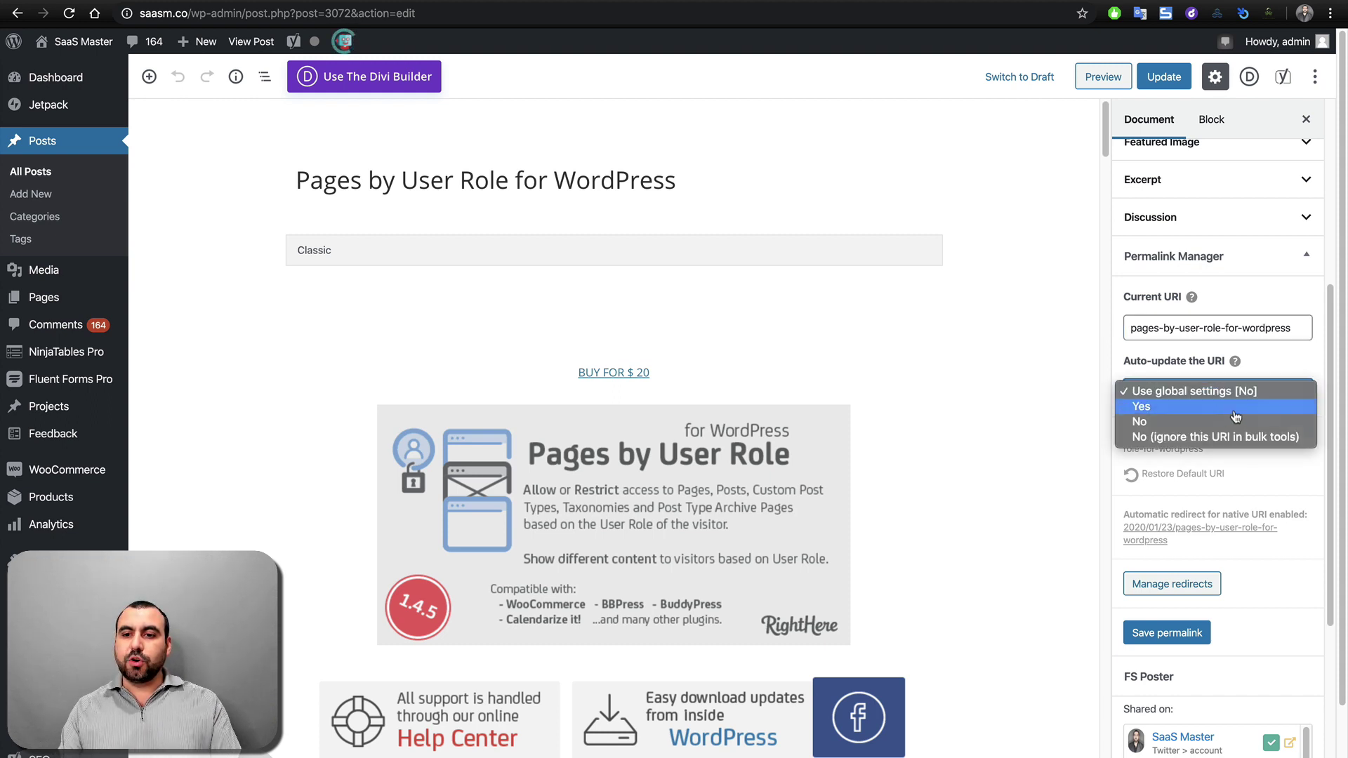
click(1230, 407)
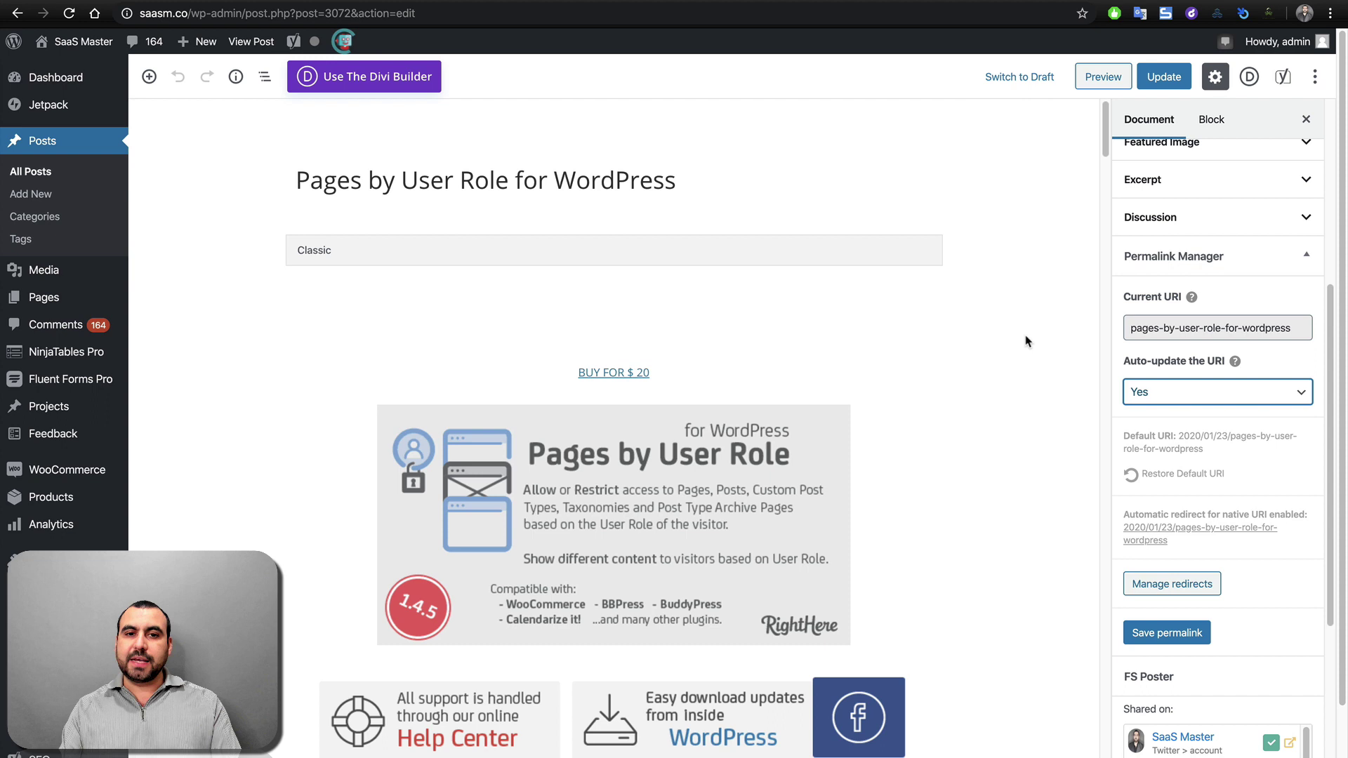
click(640, 176)
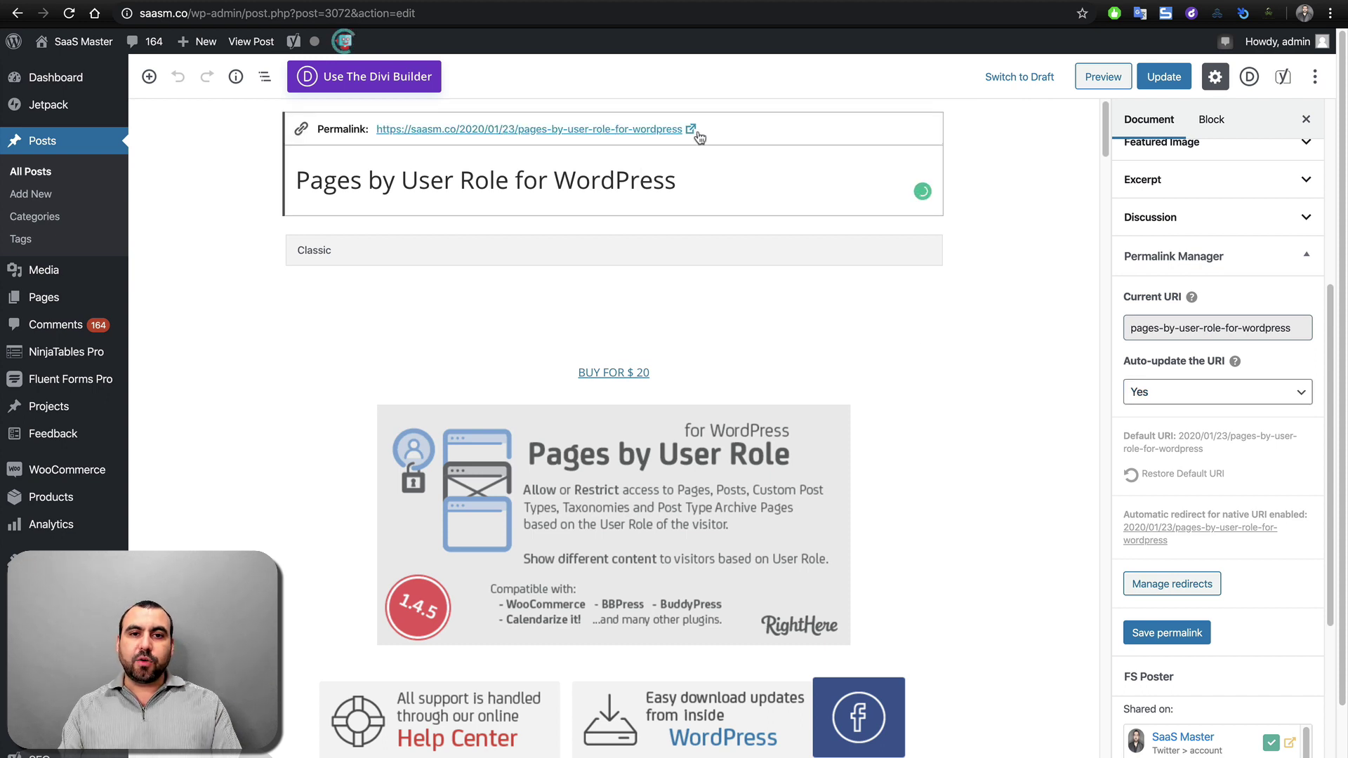
click(1258, 395)
click(1207, 407)
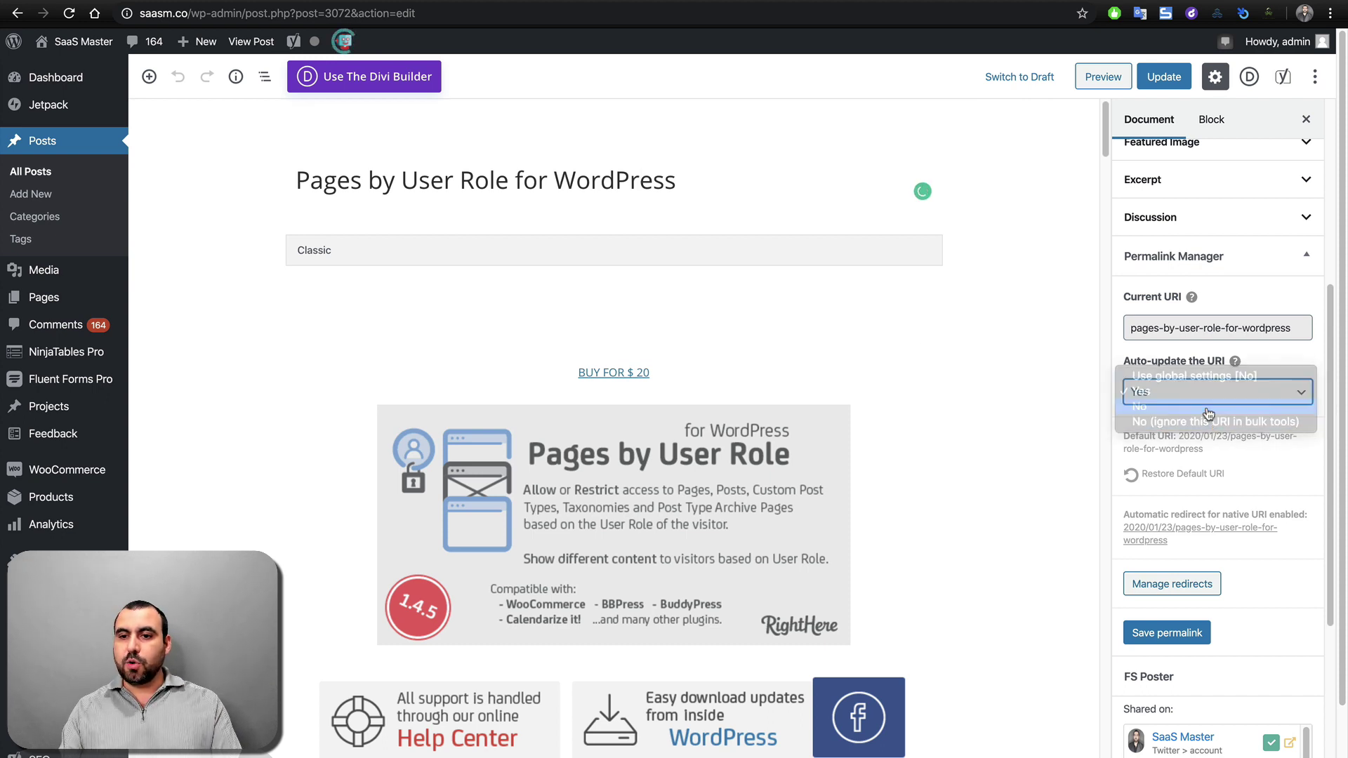
scroll(1240, 455, down, 1)
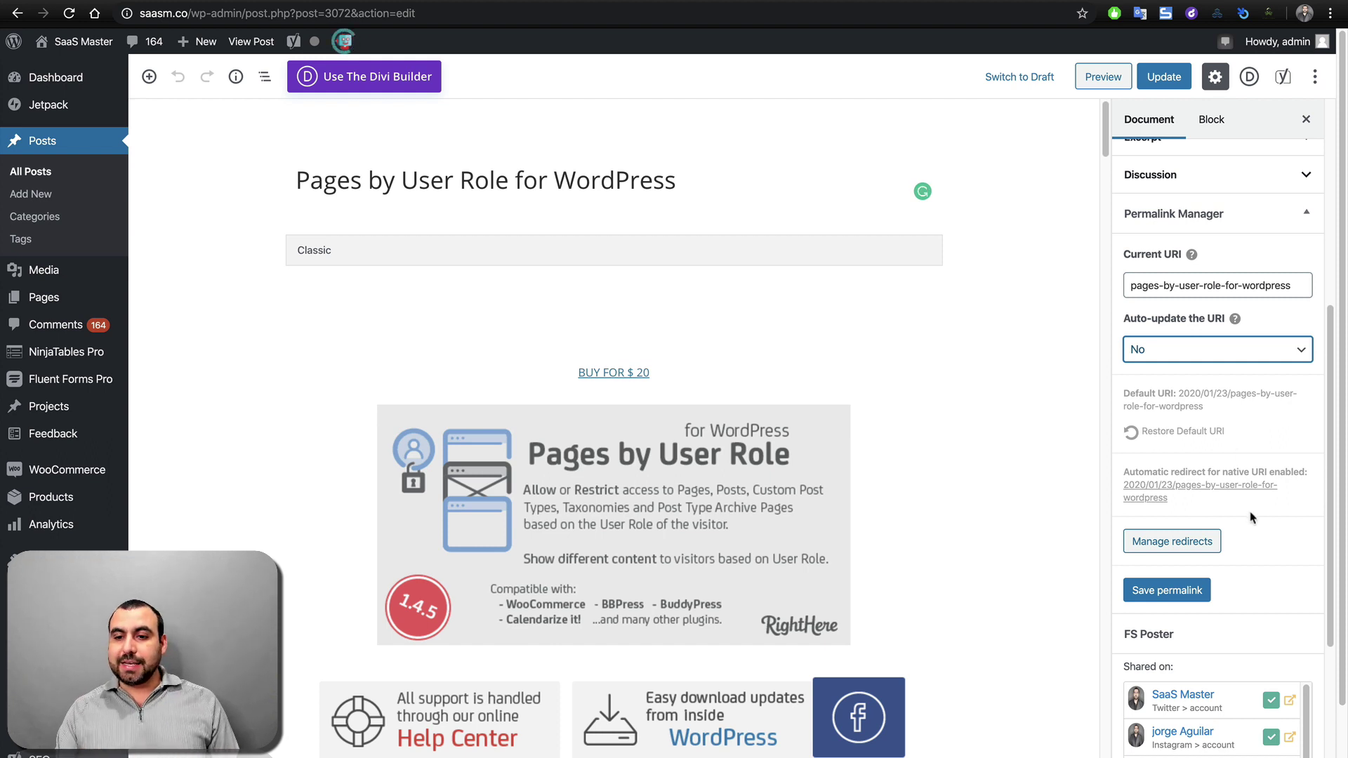
scroll(1252, 520, down, 1)
Add a redirect alias pages-by-user-role-for-wordpress-righthere using the copied URI slug.
click(1205, 517)
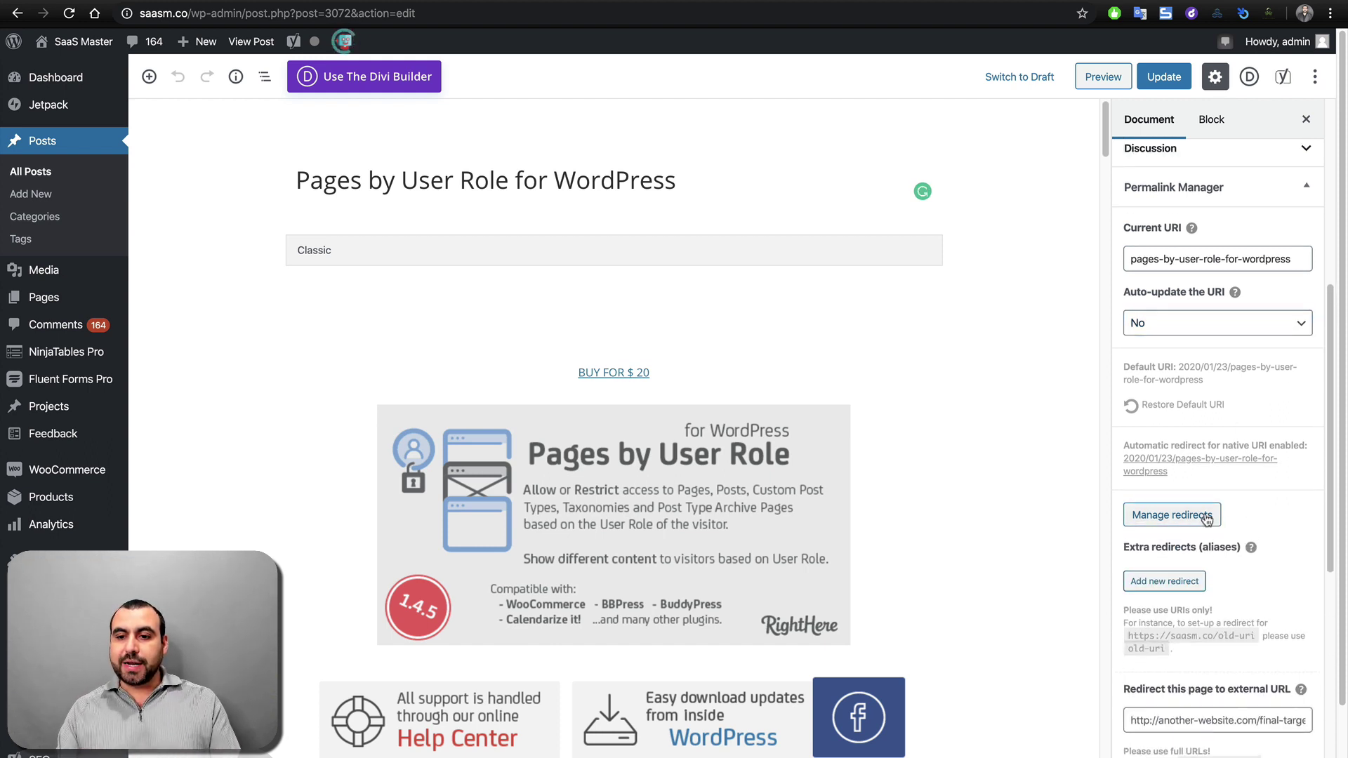
scroll(1205, 516, down, 2)
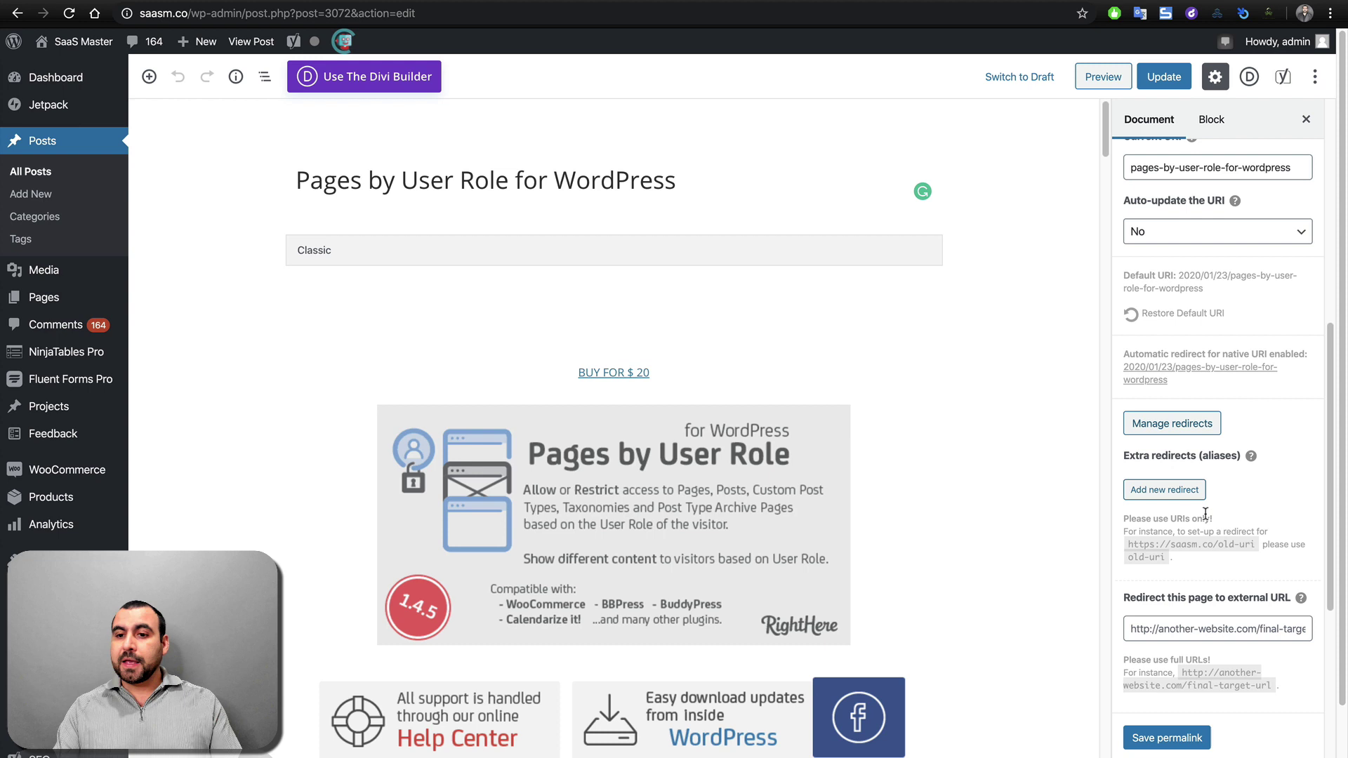
scroll(1187, 610, down, 1)
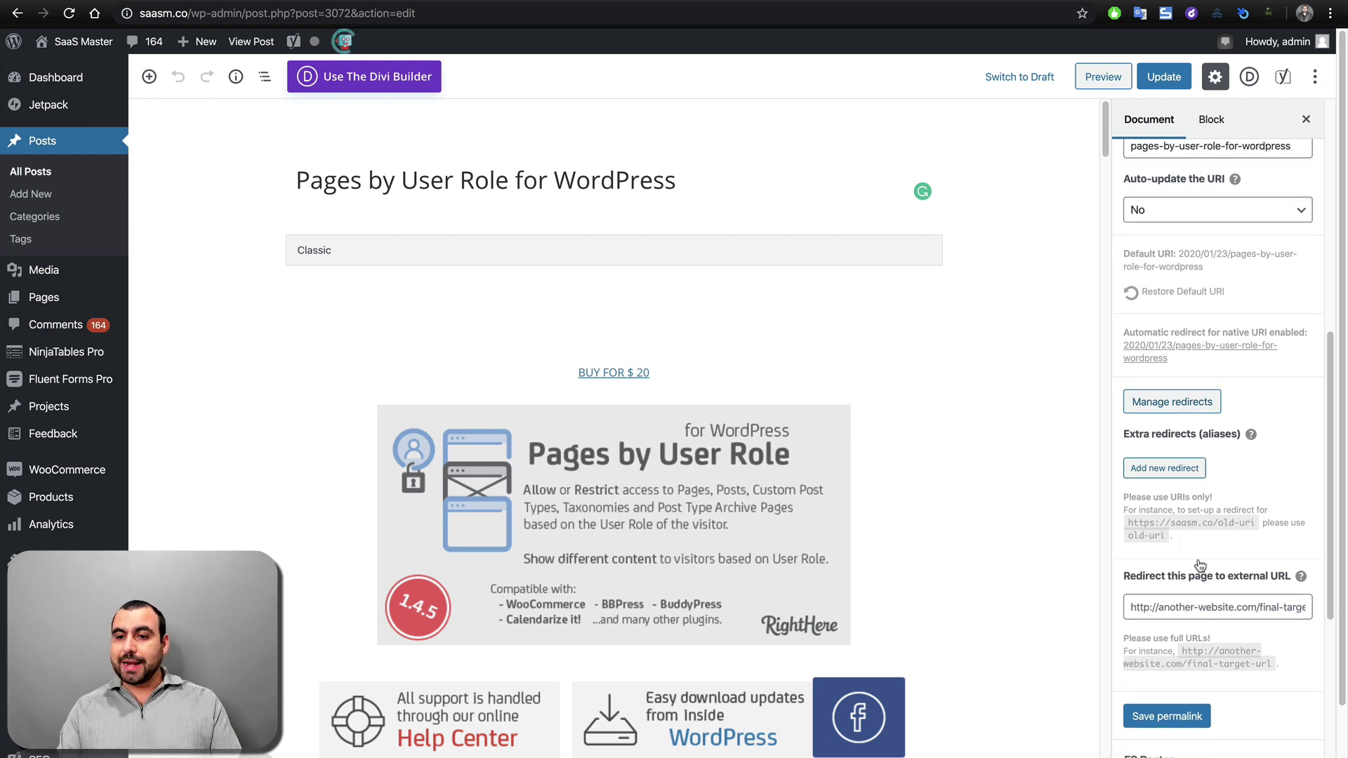
click(1164, 467)
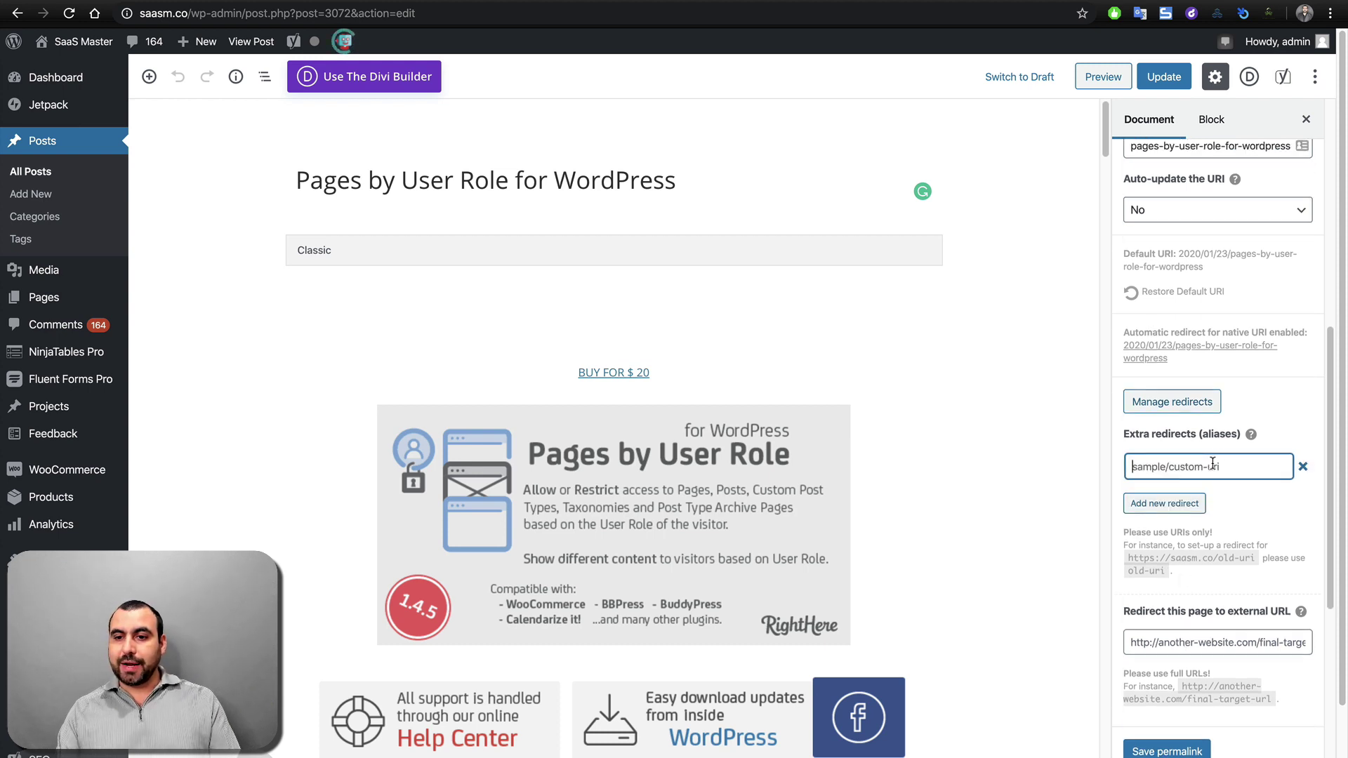
scroll(1207, 218, up, 1)
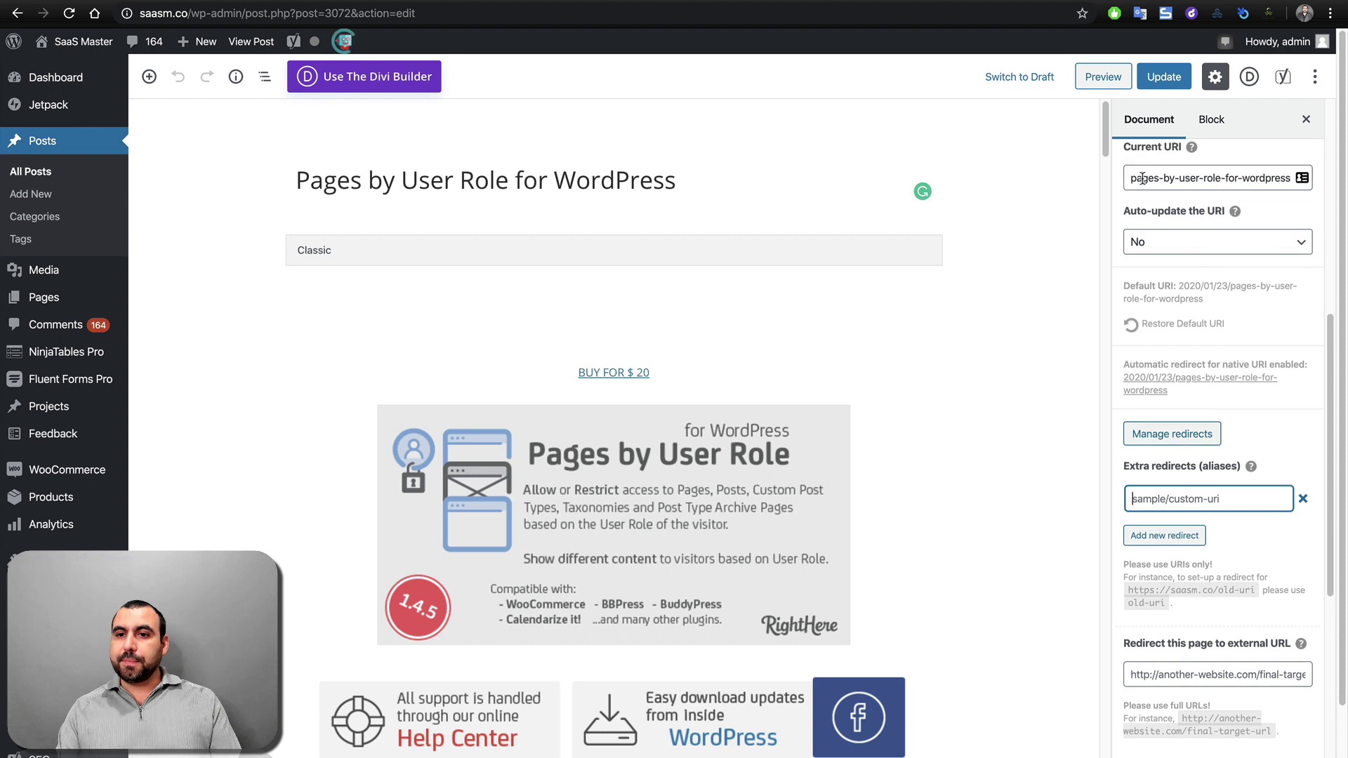
drag(1132, 178, 1318, 184)
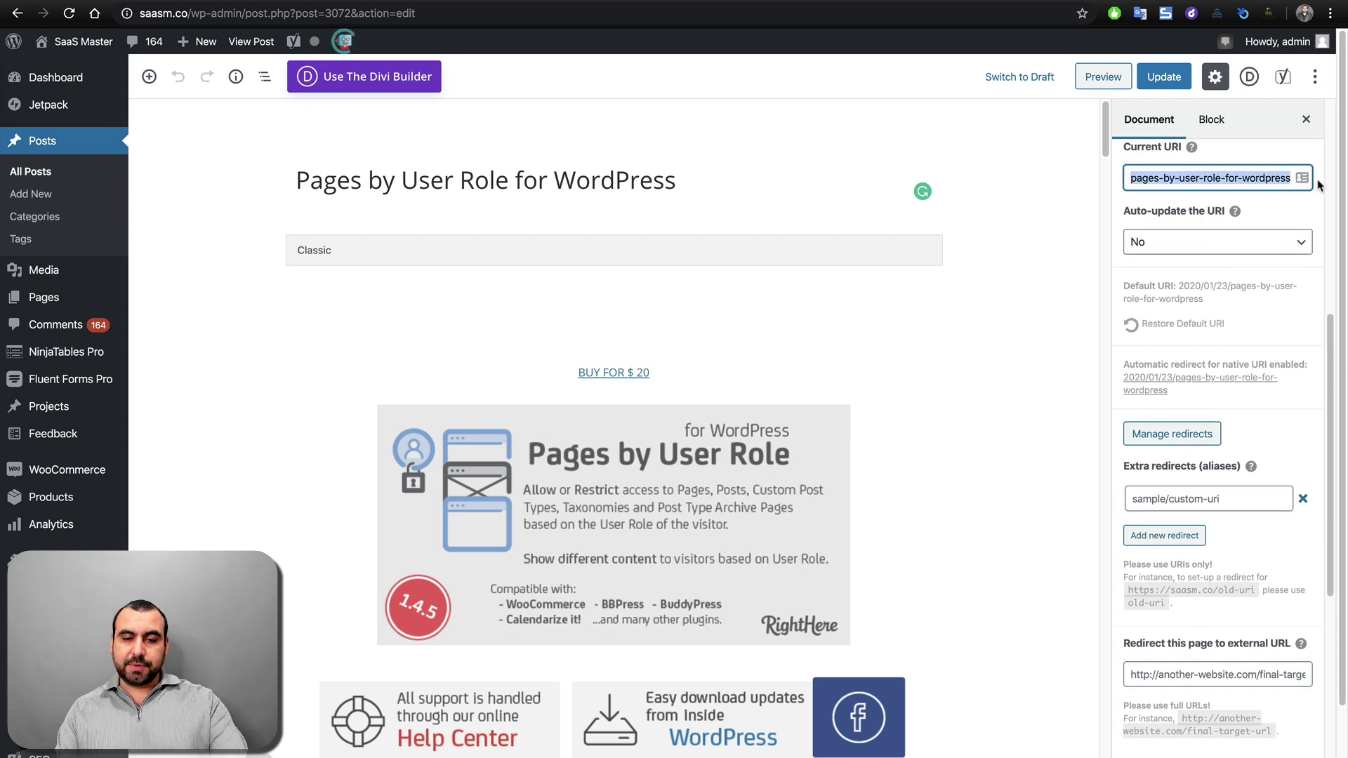
key(ctrl+c)
click(1160, 496)
key(ctrl+v)
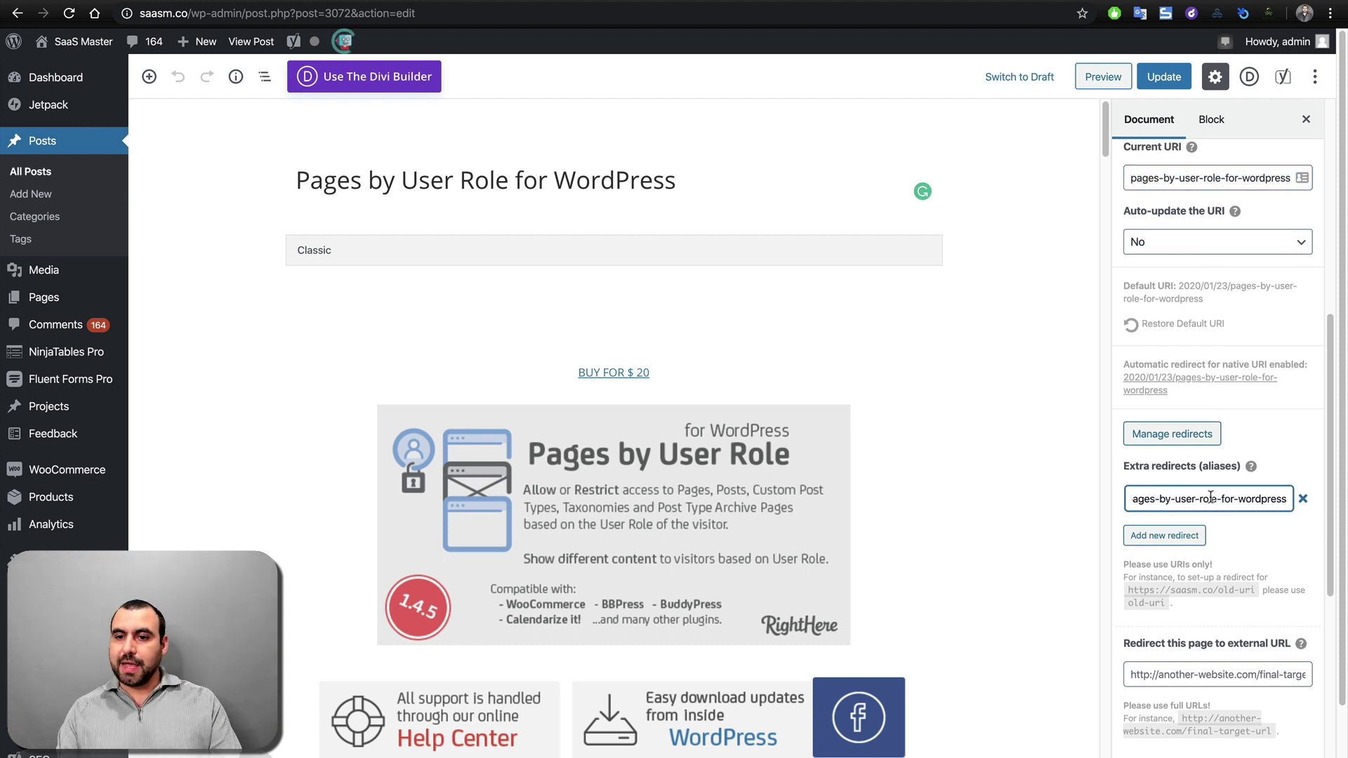
key(Home)
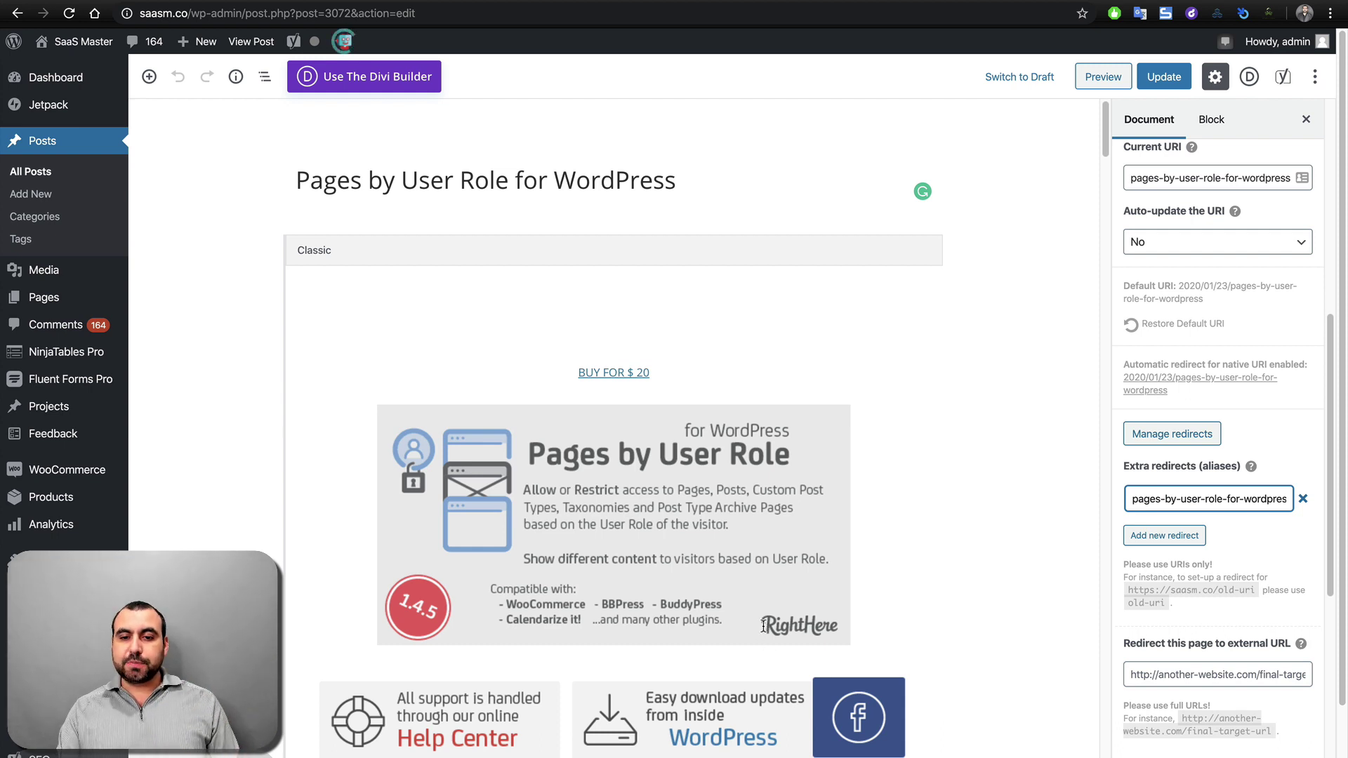
click(1284, 498)
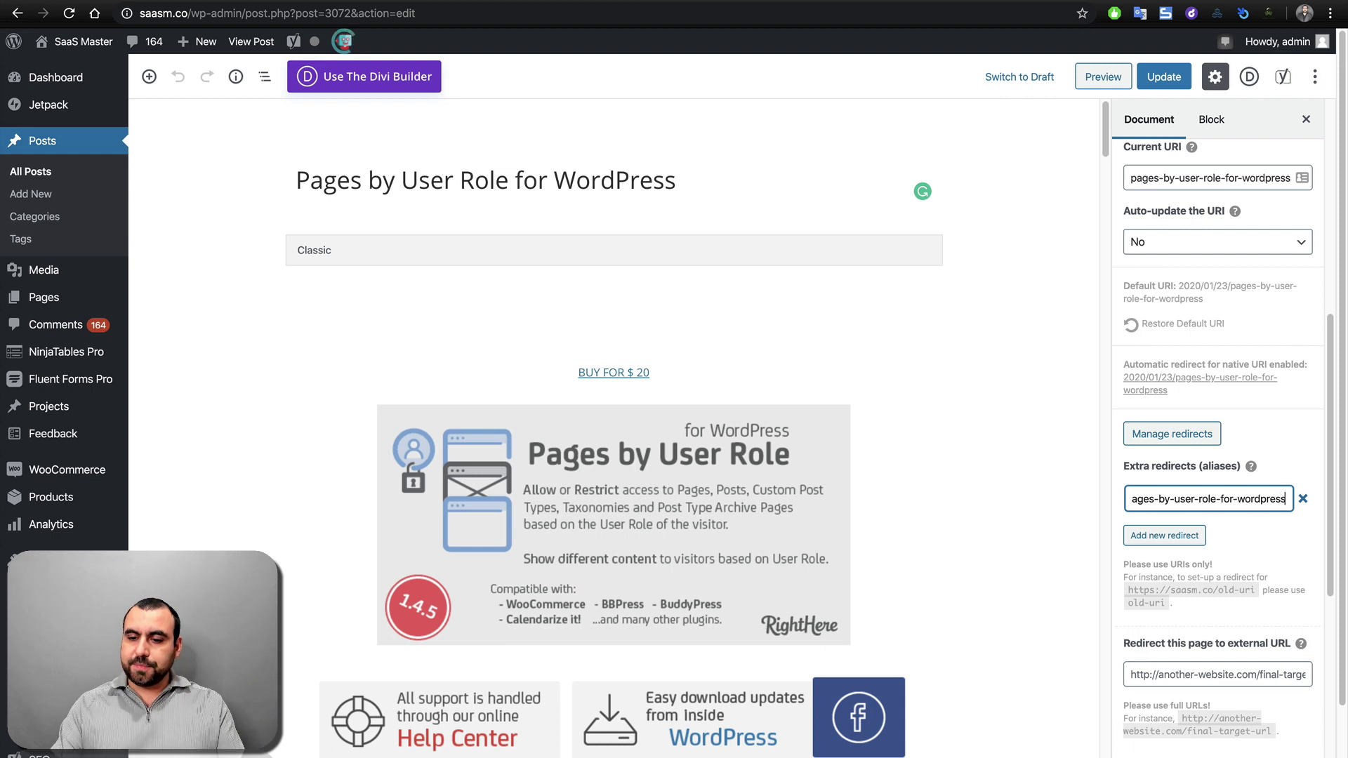
text(-righthere)
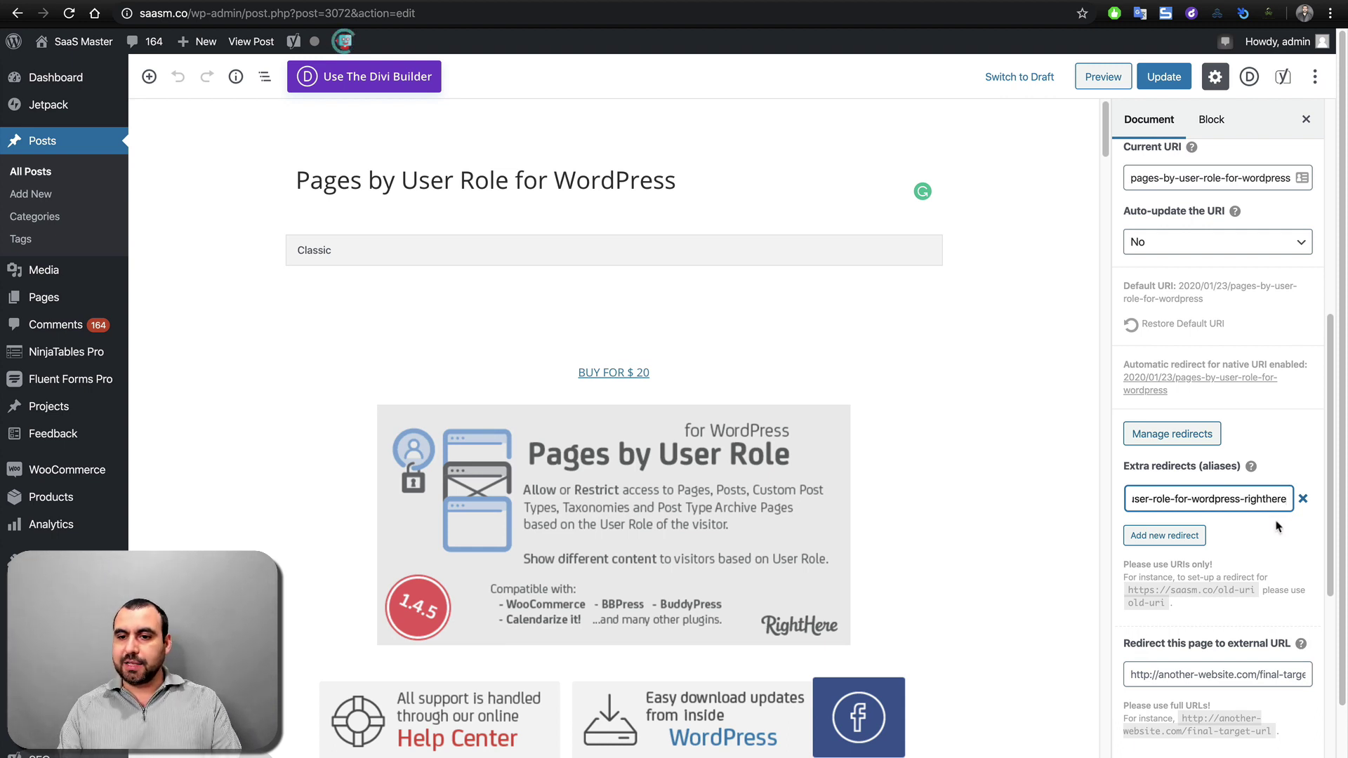
Add a second alias user-role-for-wordpress and remove the extra empty alias entry.
click(1194, 535)
click(1215, 532)
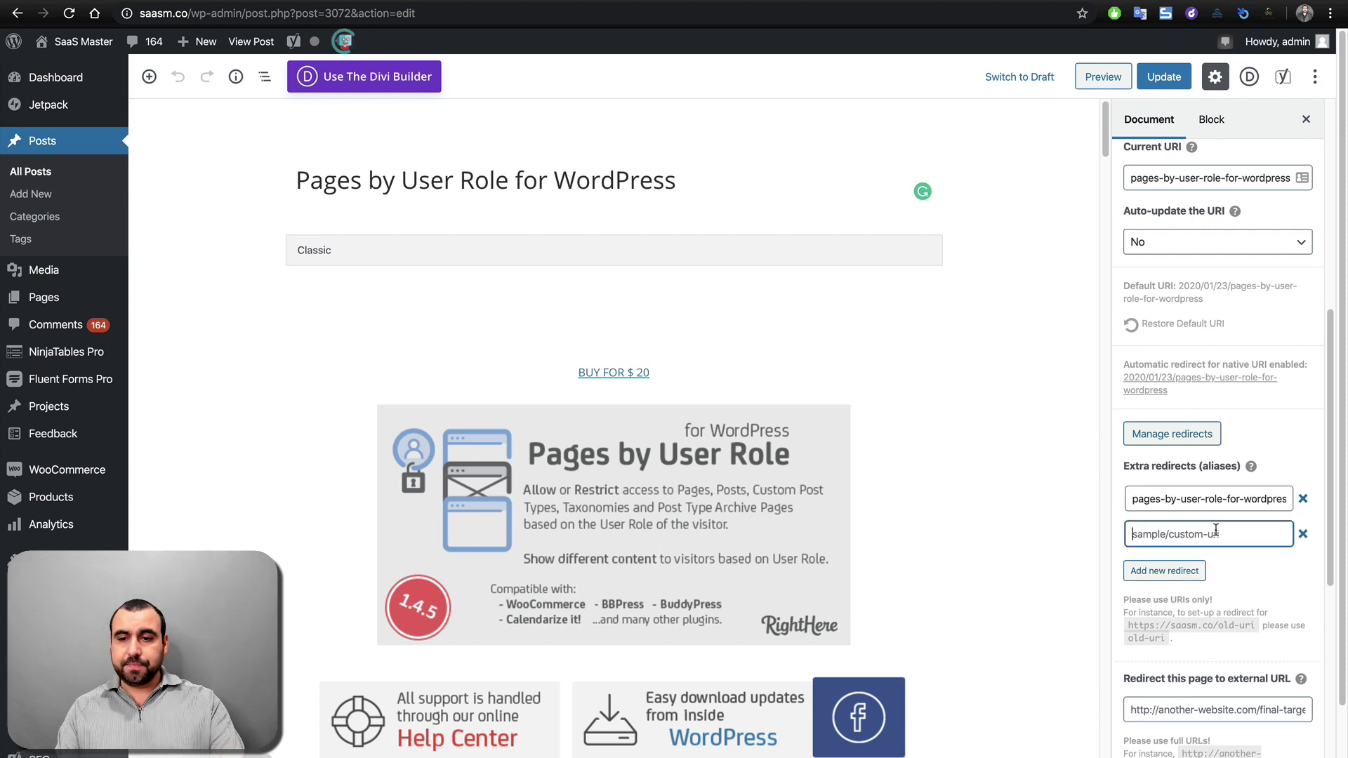
key(super+v)
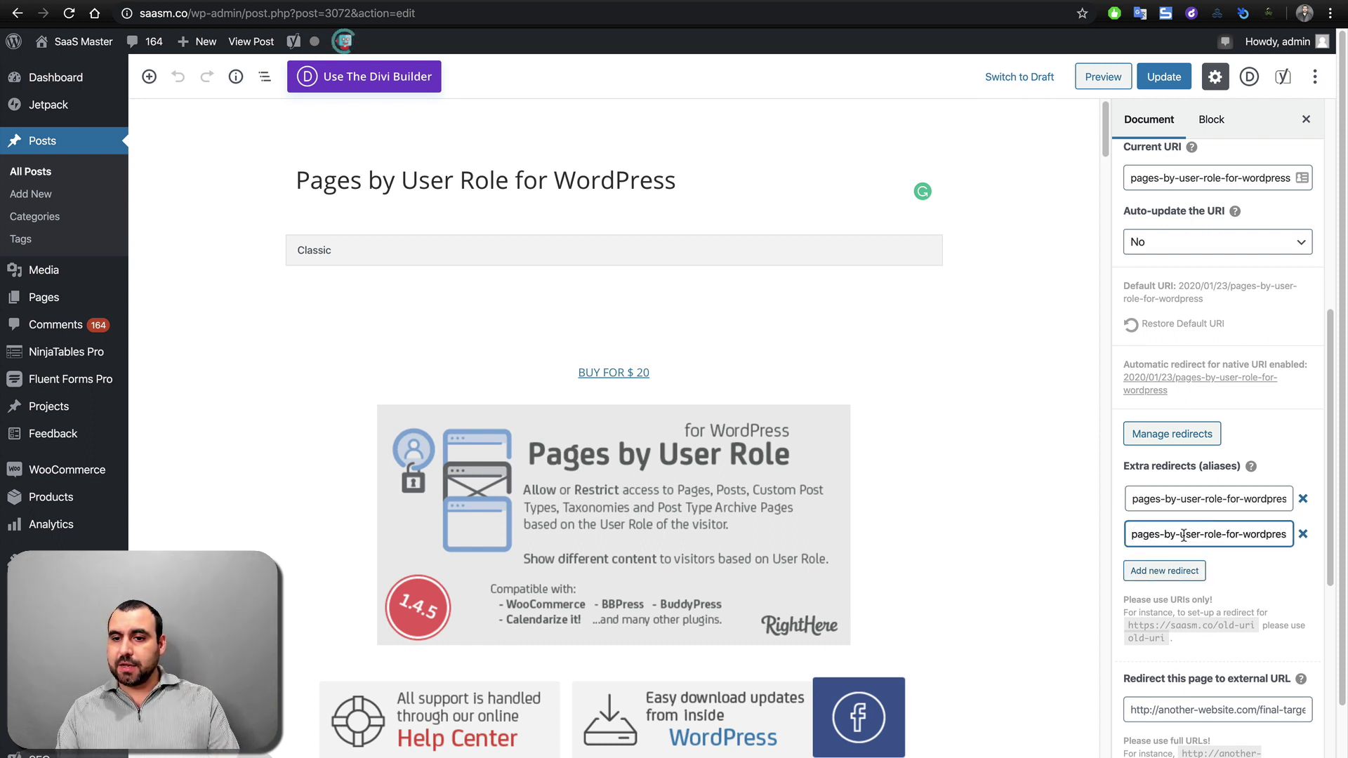
drag(1174, 534, 1112, 539)
key(BackSpace)
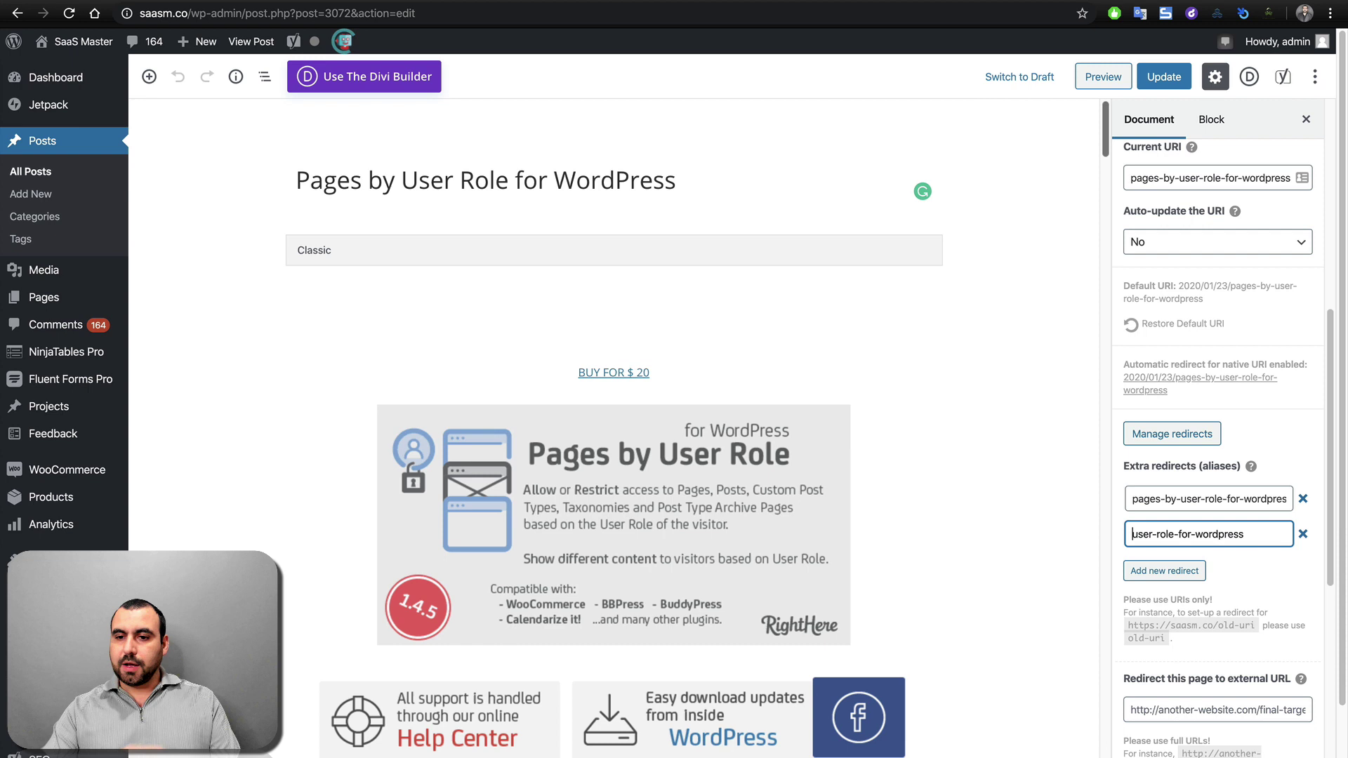
click(1194, 570)
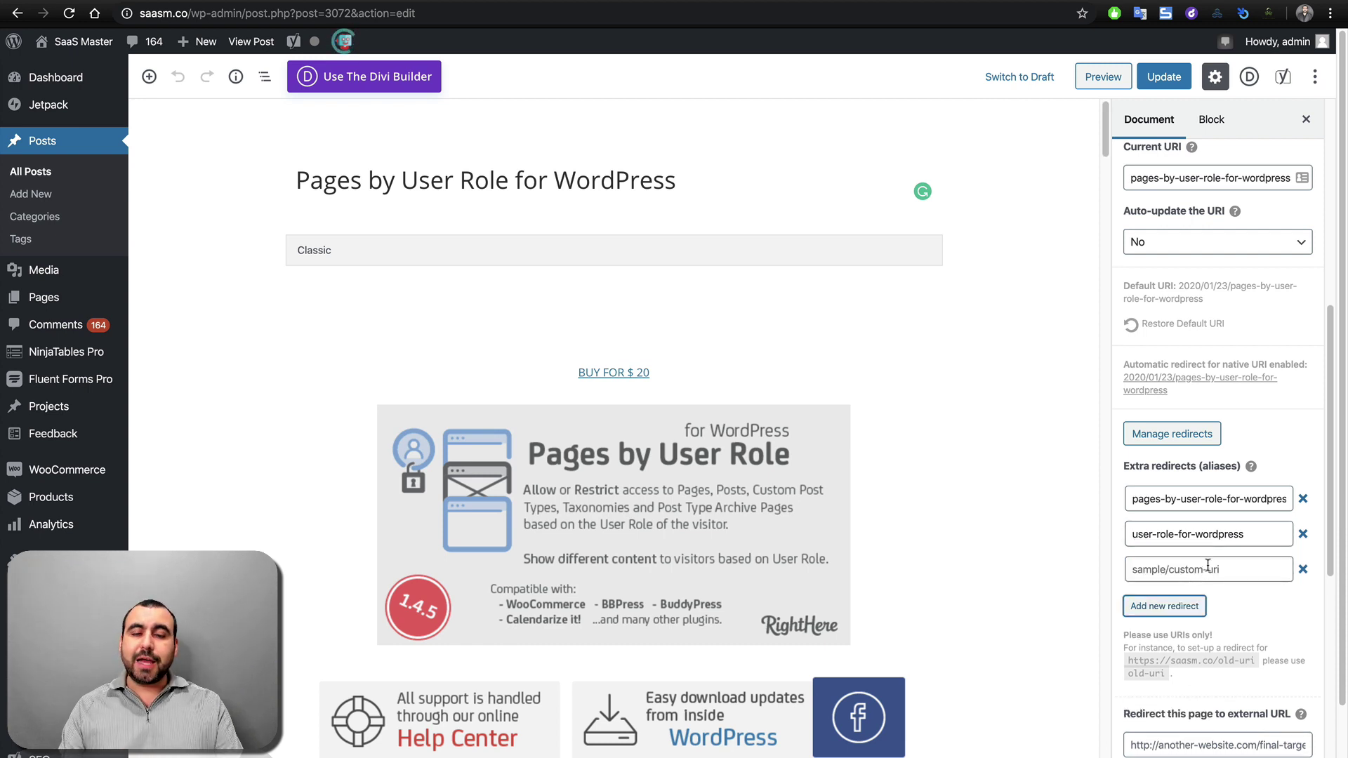
click(1303, 569)
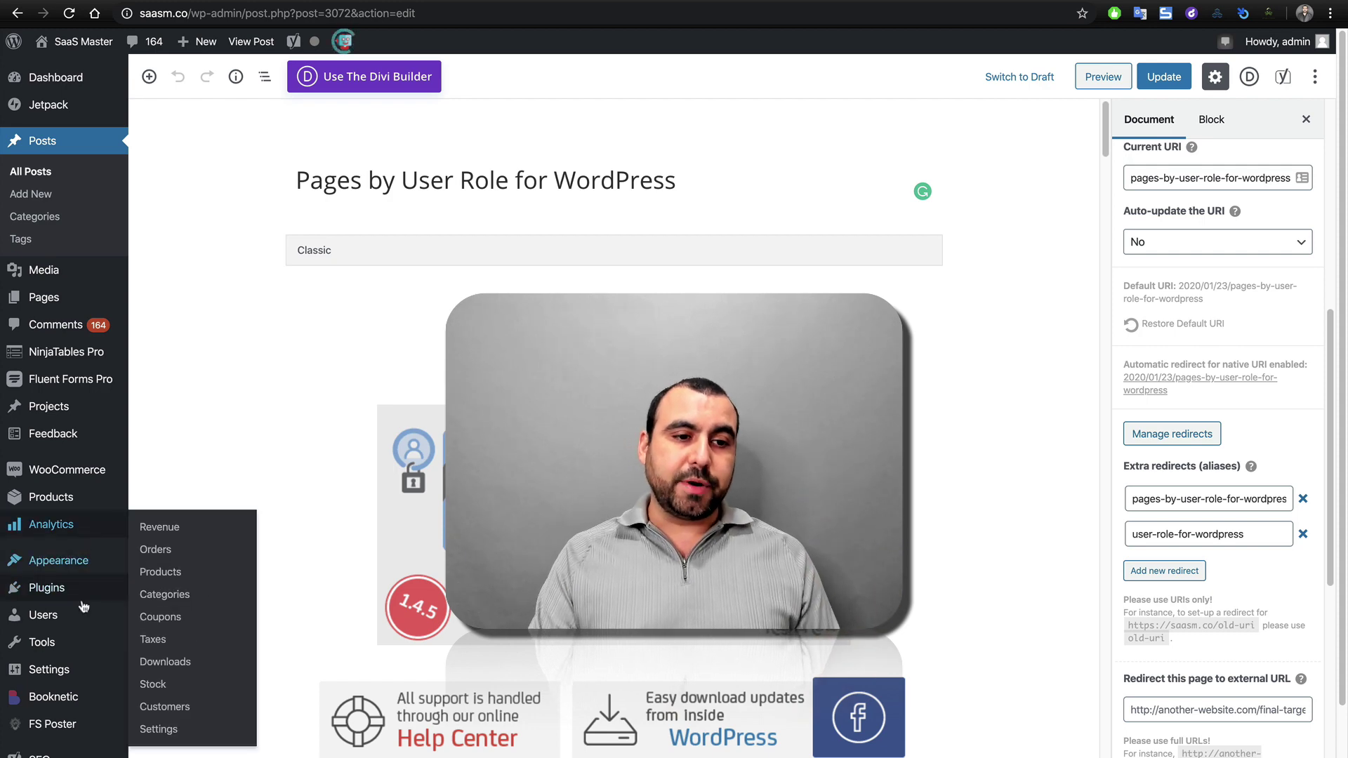
mouse_move(65, 641)
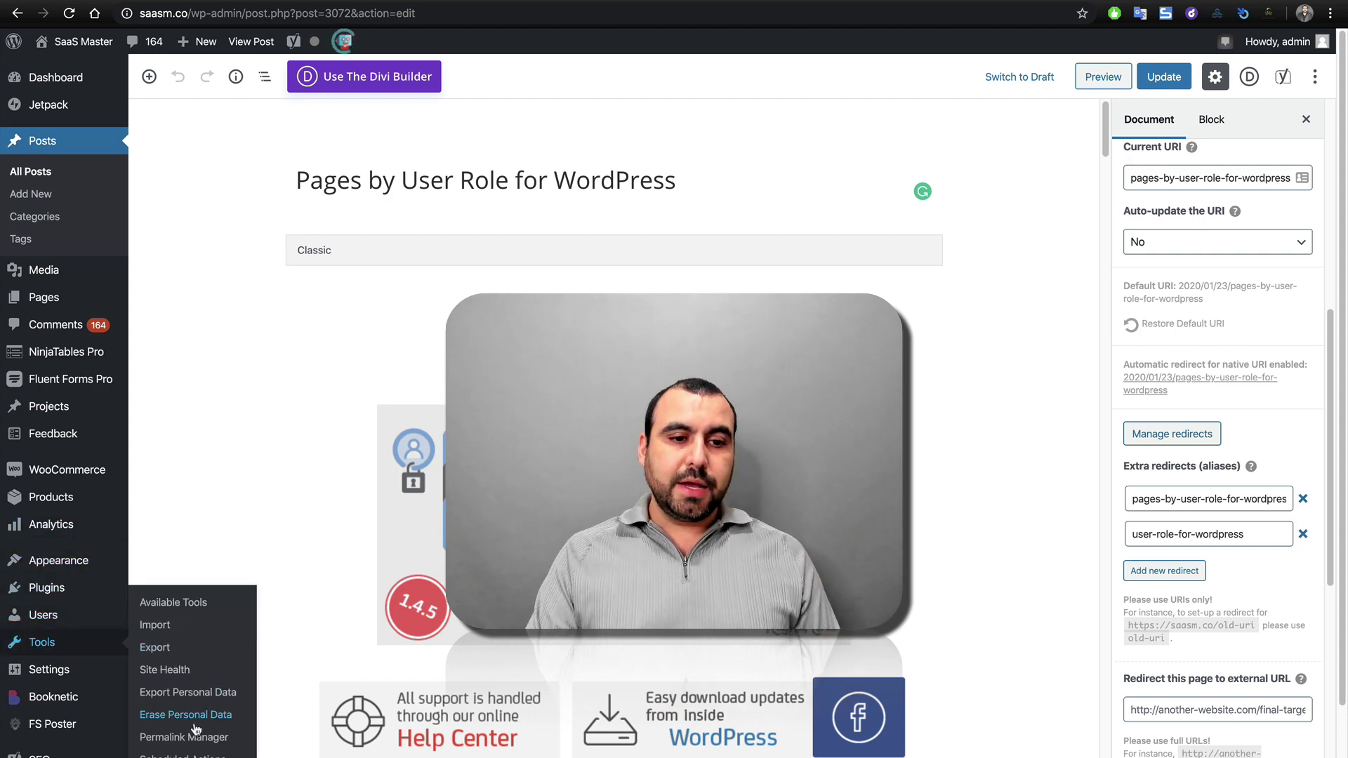
click(944, 423)
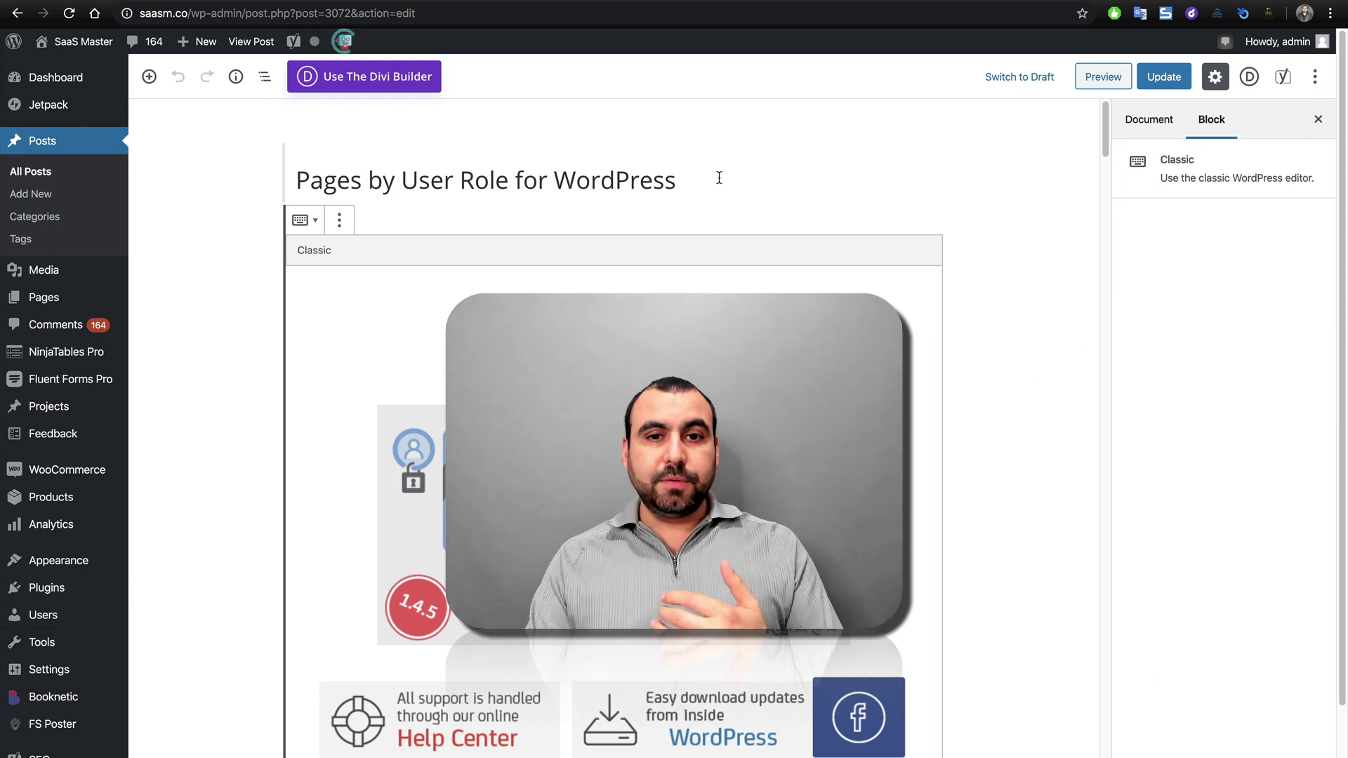
click(844, 119)
scroll(1158, 547, down, 5)
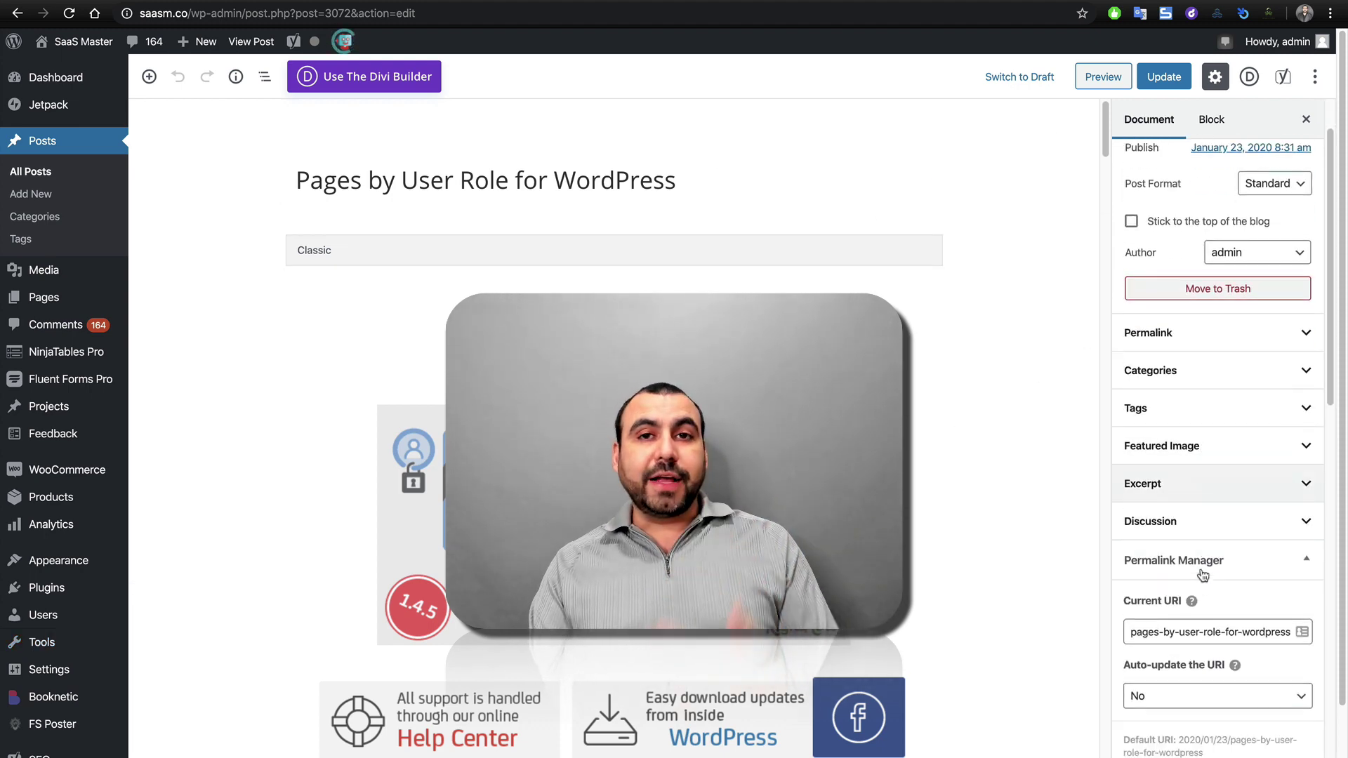